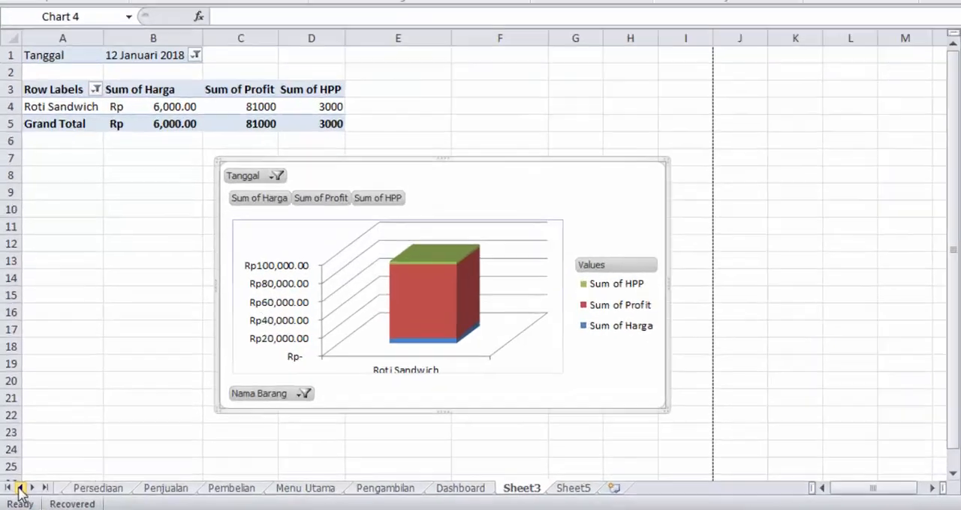
# Step: Look through the workbook's sheets, including Data Barang, Persediaan, Penjualan, Pembelian, Menu Utama, Sheet3 and Sheet5
pyautogui.click(16, 492)
pyautogui.click(79, 493)
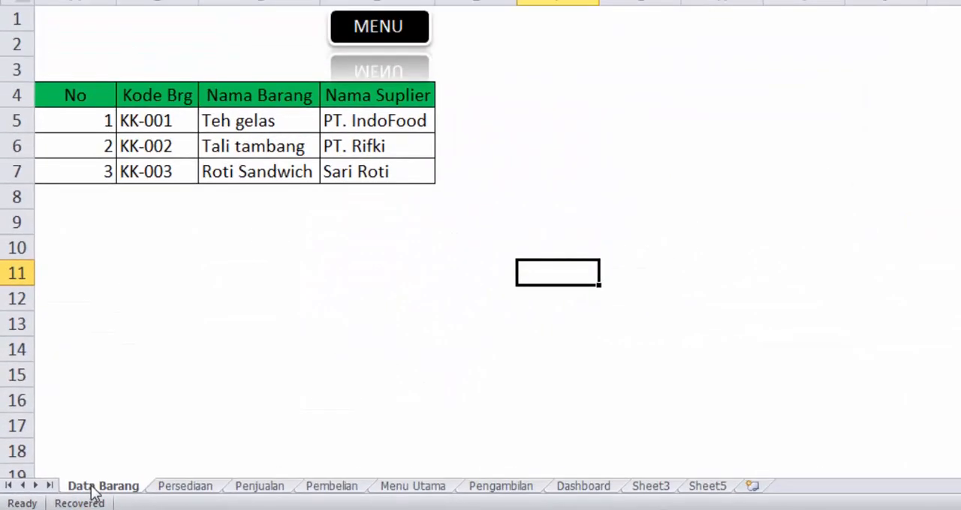
pyautogui.click(181, 490)
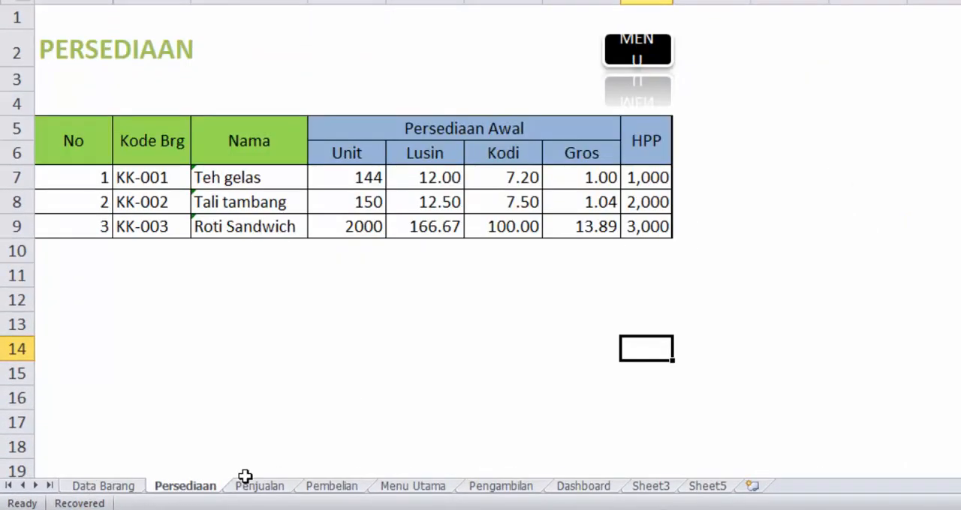
pyautogui.click(253, 493)
pyautogui.click(346, 489)
pyautogui.click(409, 488)
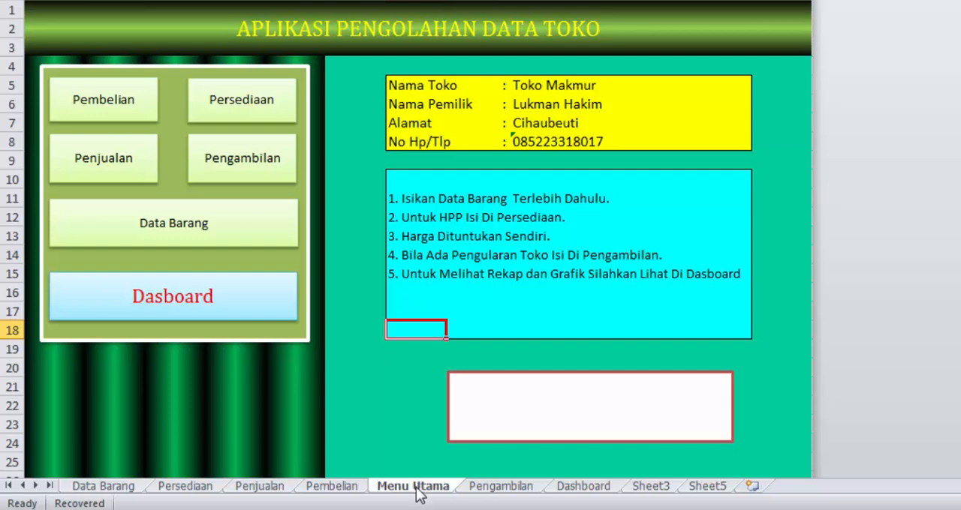
pyautogui.click(647, 489)
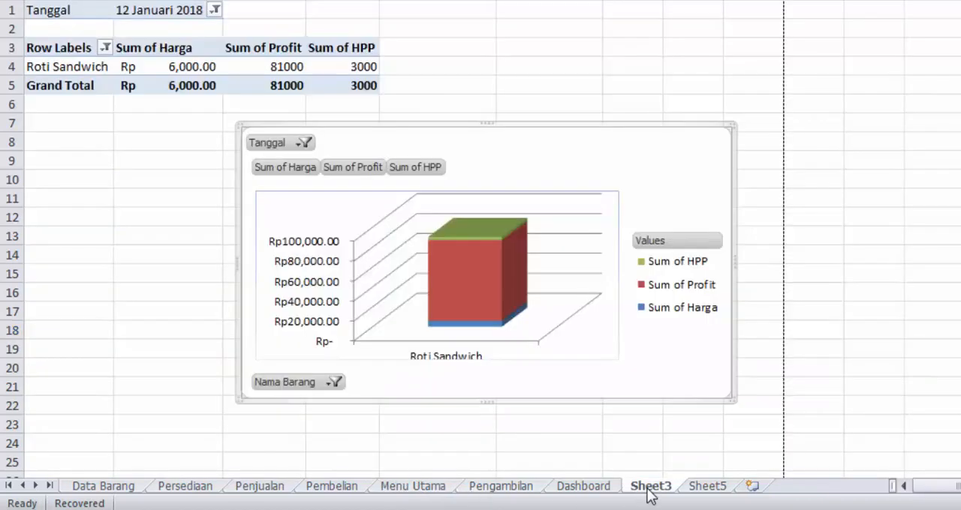
pyautogui.click(711, 489)
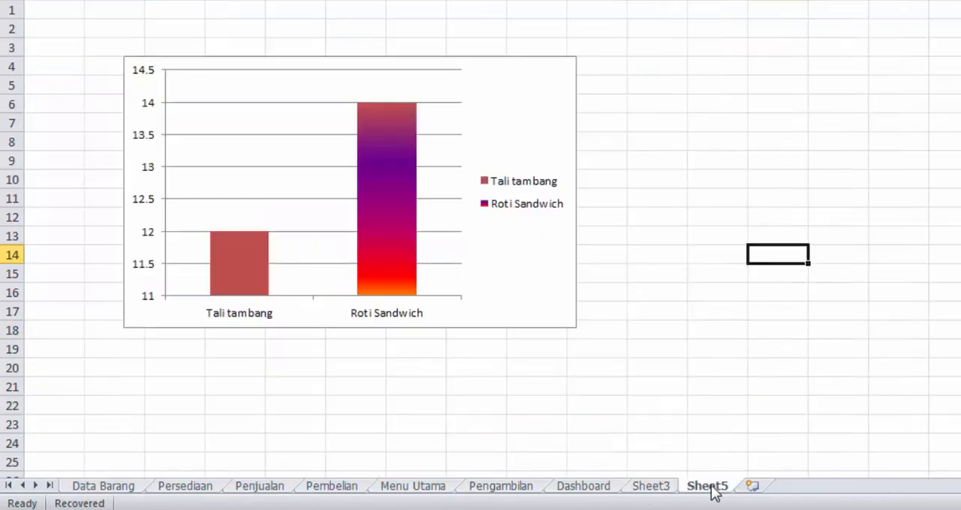
pyautogui.click(651, 490)
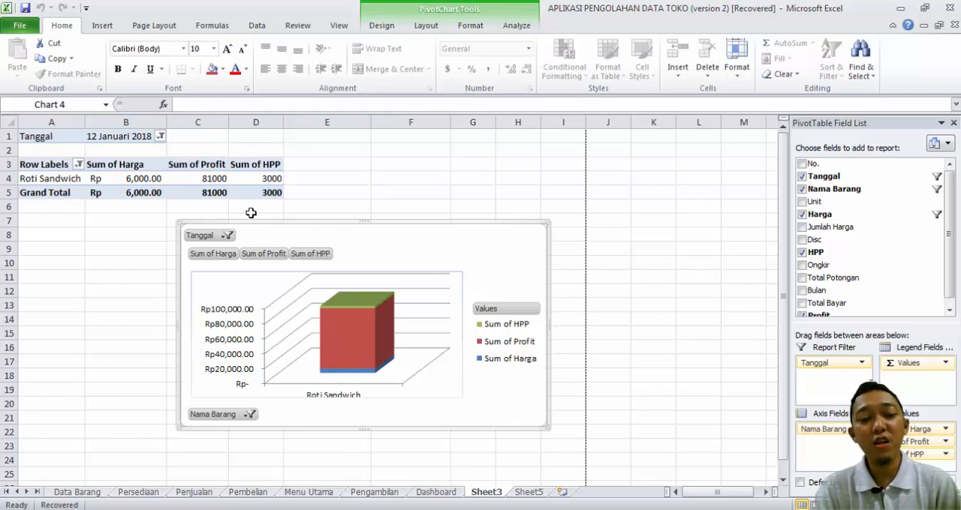
# Step: Shift the pivot chart on Sheet3 slightly and filter it to the Tanggal 12 Desember 2017
pyautogui.moveTo(371, 243); pyautogui.dragTo(346, 233)
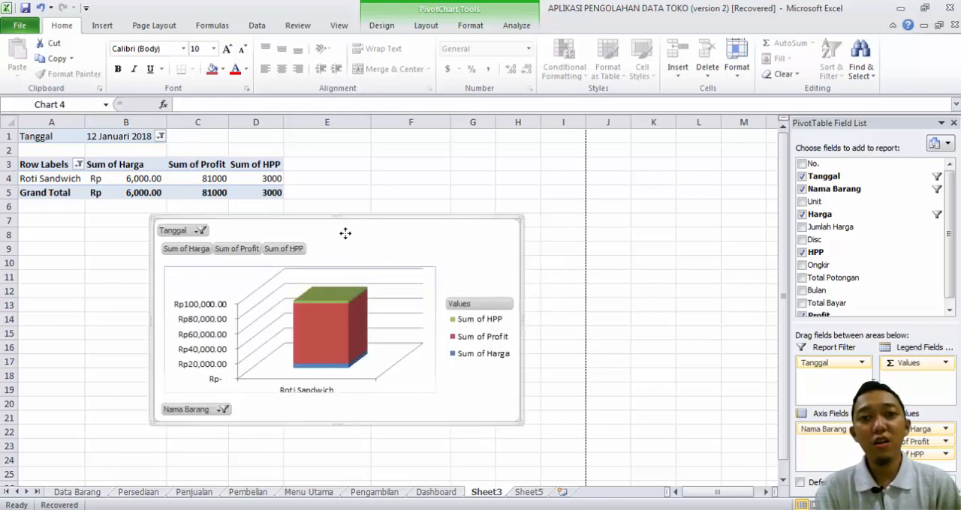
pyautogui.click(201, 231)
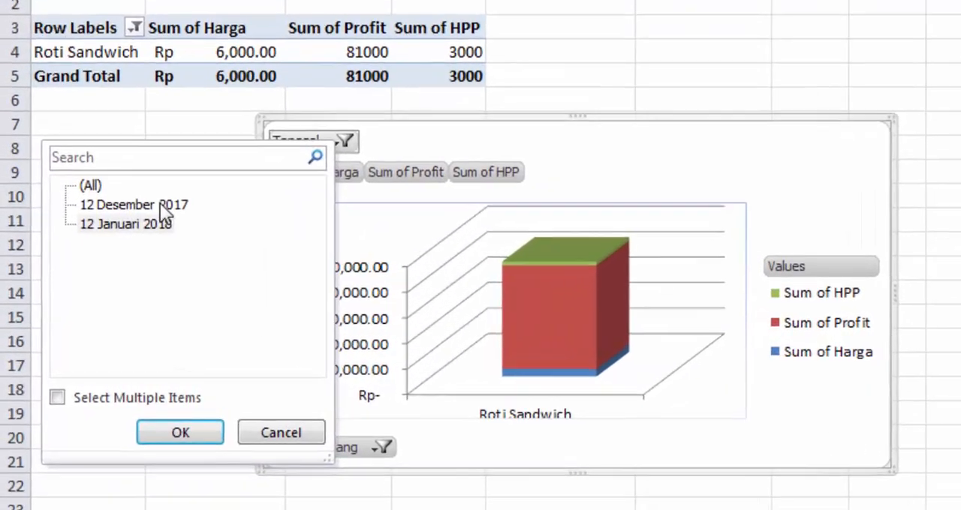
pyautogui.click(93, 268)
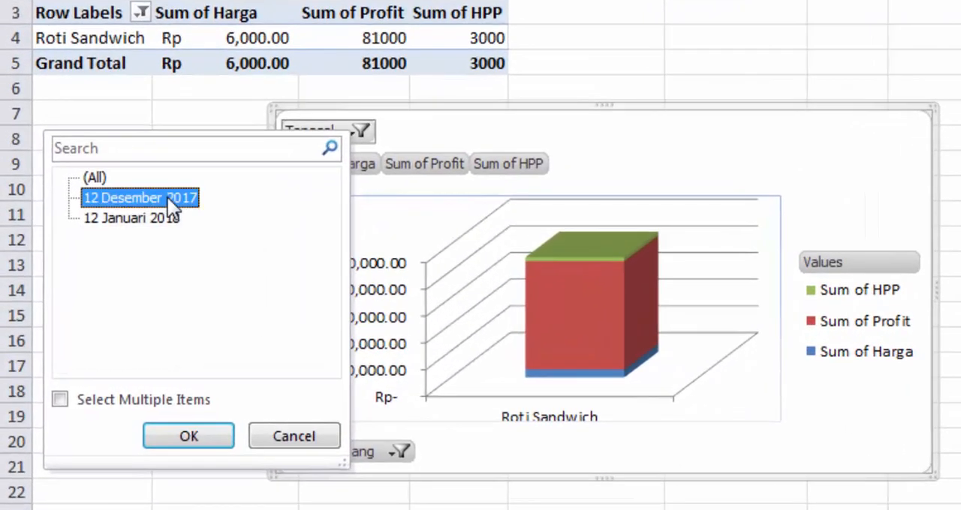
pyautogui.click(184, 429)
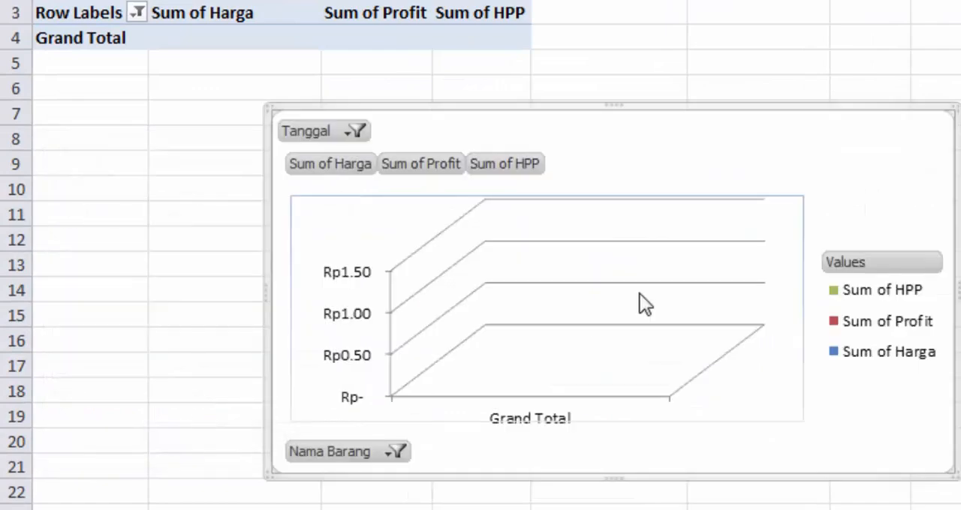
# Step: Set the pivot chart's Tanggal filter to 12 Januari 2018
pyautogui.click(335, 129)
pyautogui.click(150, 211)
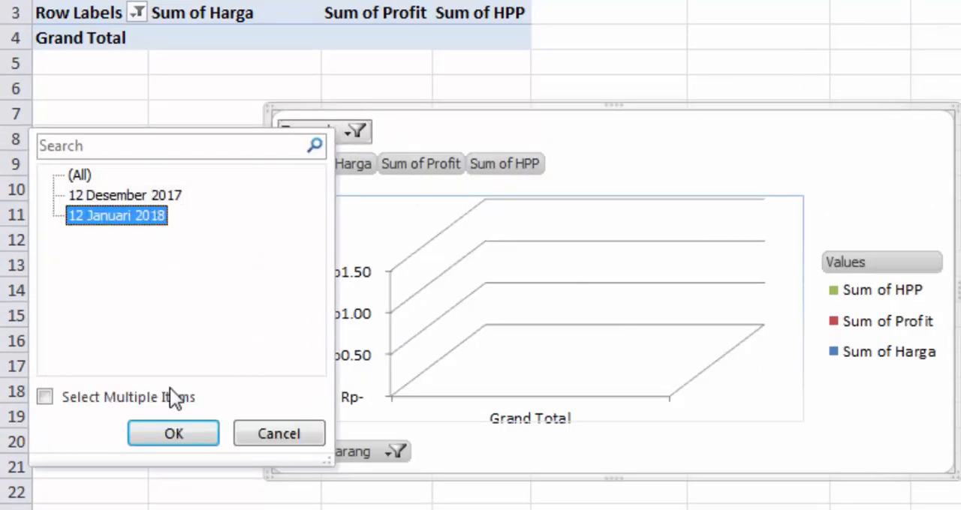
pyautogui.click(181, 440)
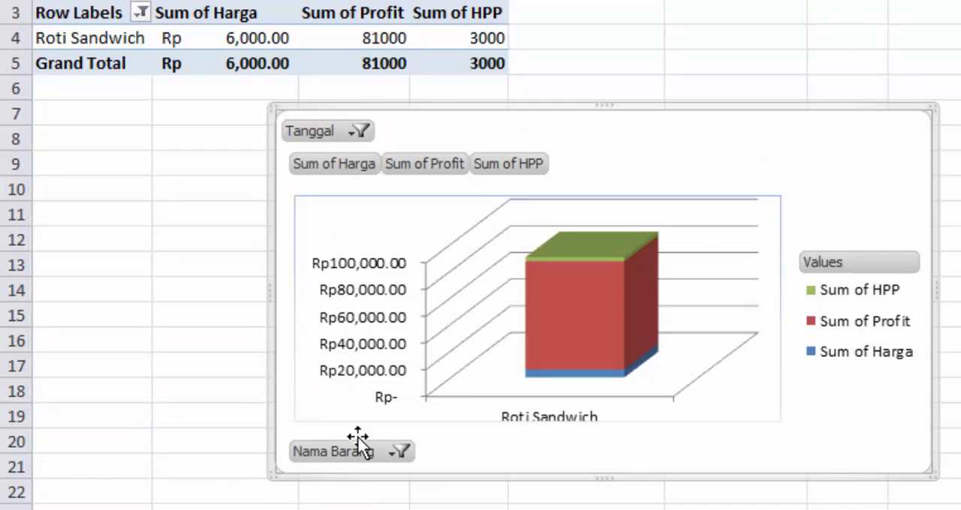
# Step: Include both Tali tambang and Roti Sandwich in the pivot chart's Nama Barang filter
pyautogui.click(389, 453)
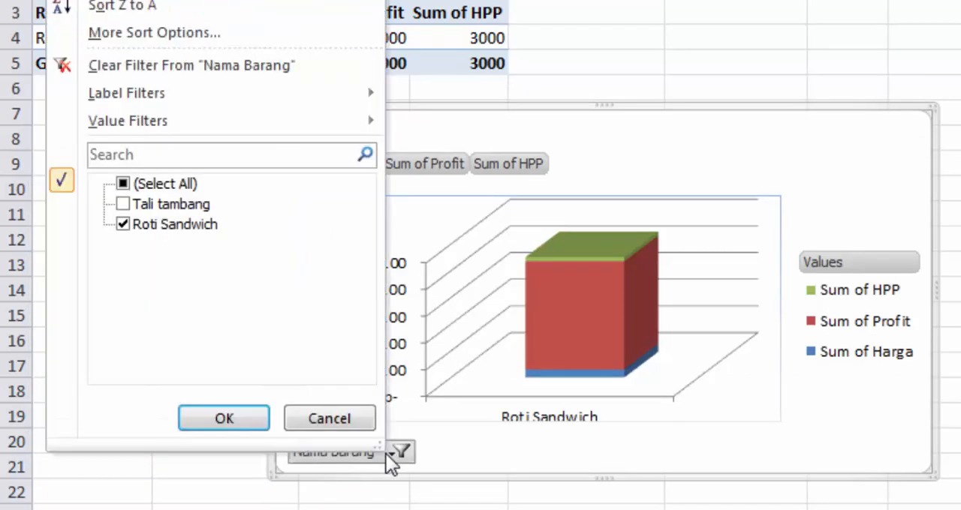
pyautogui.click(142, 185)
pyautogui.click(121, 201)
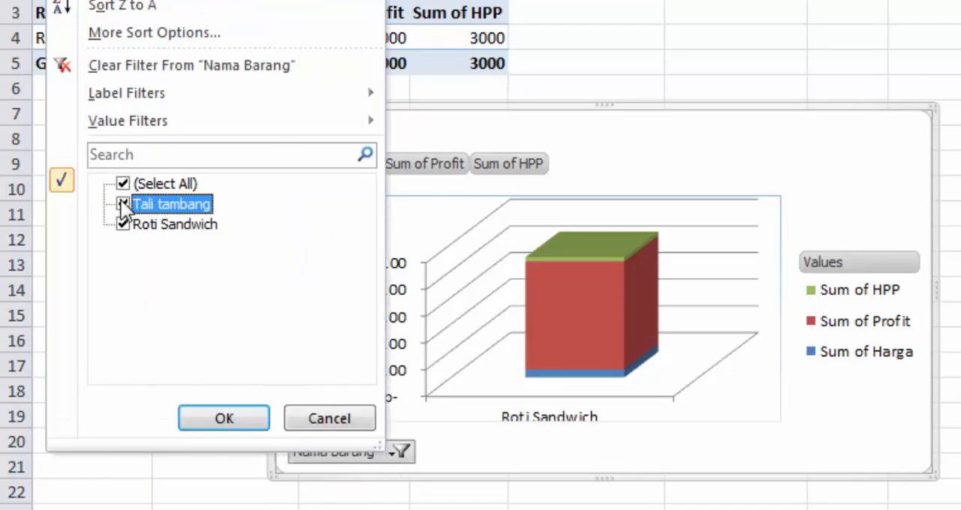
pyautogui.click(245, 420)
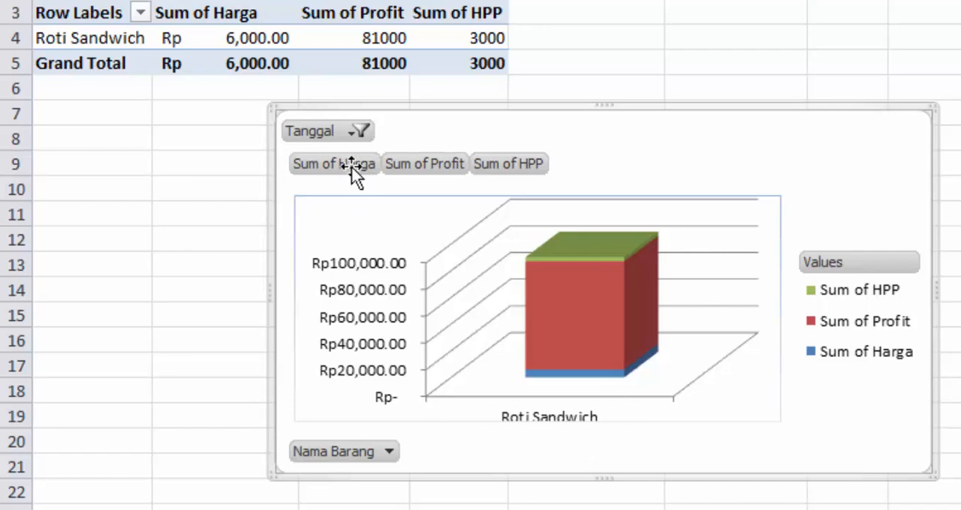
# Step: Set the pivot chart's Tanggal filter to (All) and deselect the chart
pyautogui.click(347, 134)
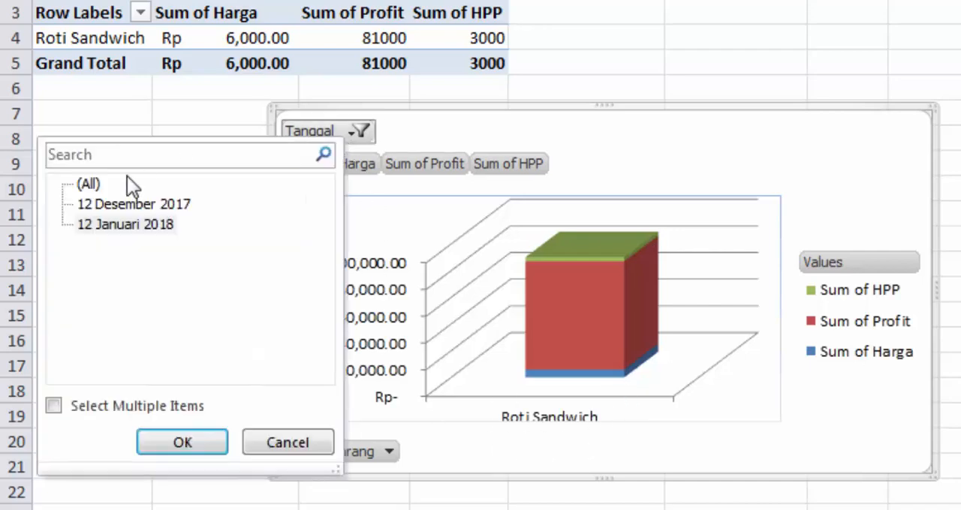
pyautogui.click(188, 432)
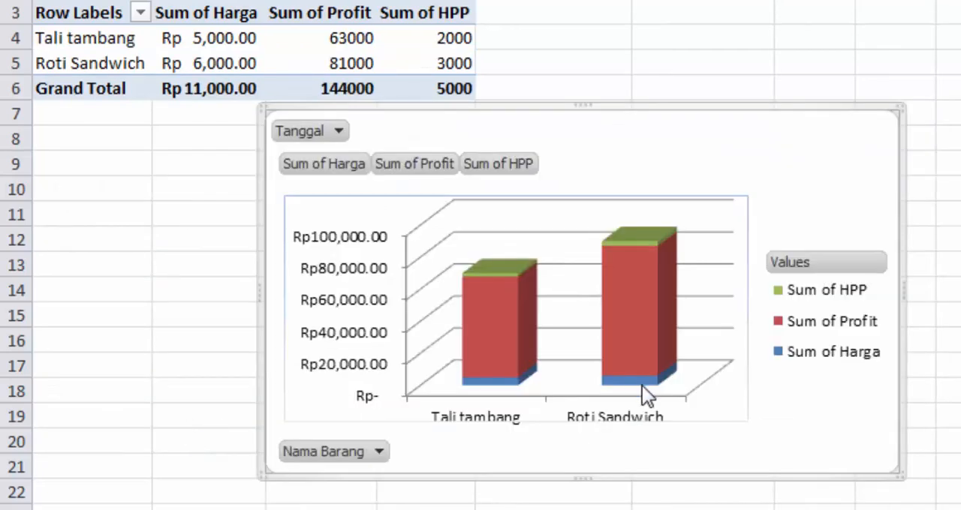
pyautogui.click(865, 51)
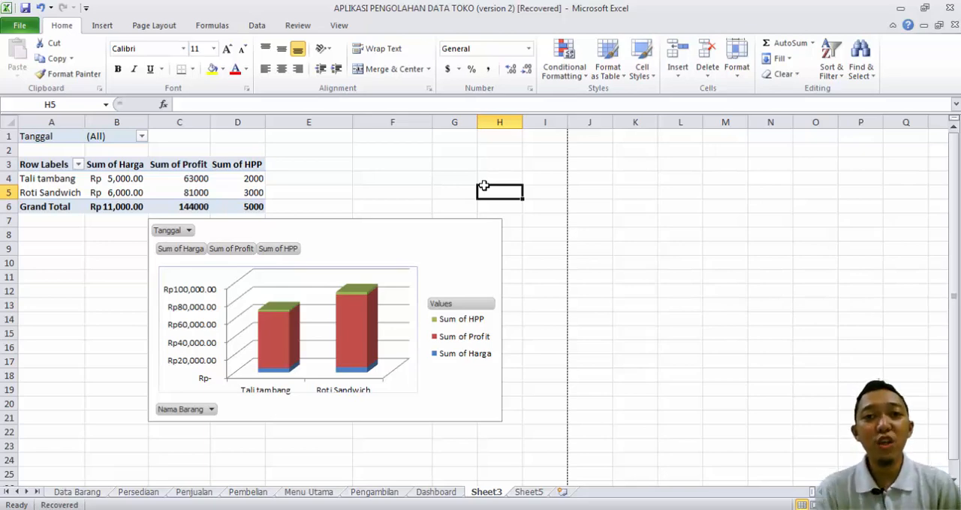
# Step: Check the date choices in the Tanggal filter without changing them, and view the chart on Sheet5 before returning to Sheet3
pyautogui.click(188, 231)
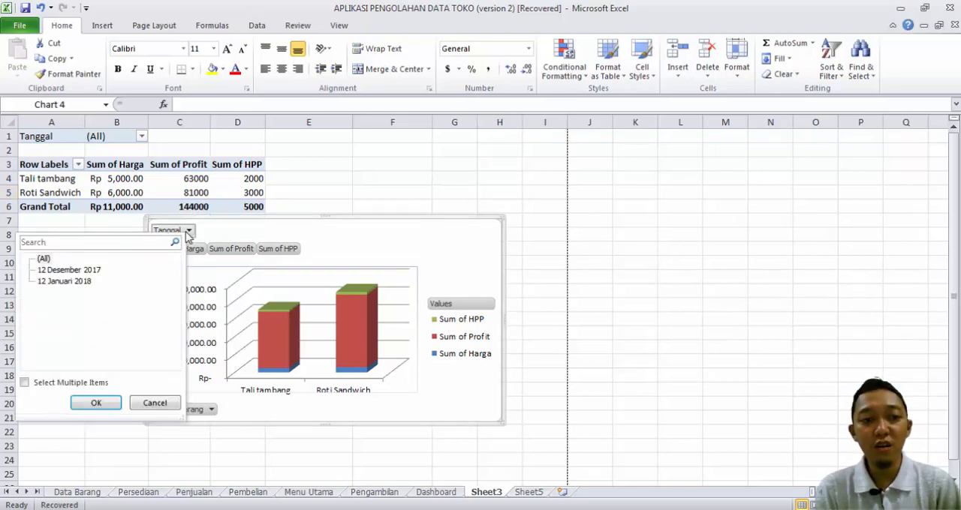
pyautogui.click(155, 403)
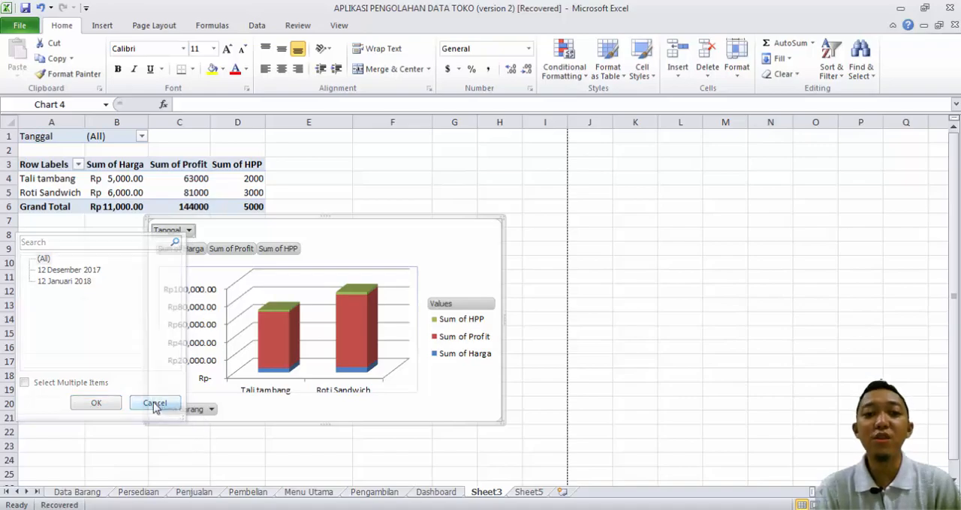
pyautogui.click(389, 175)
pyautogui.click(525, 492)
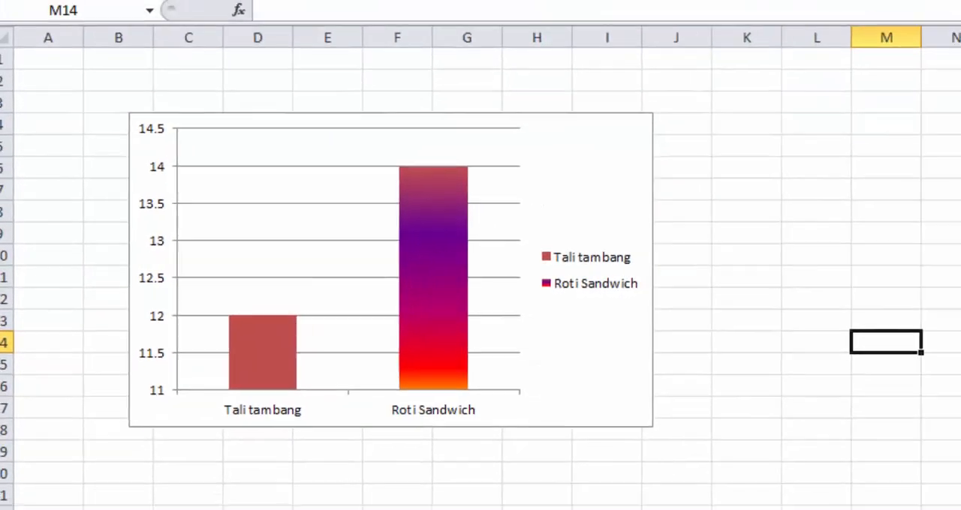
pyautogui.click(486, 493)
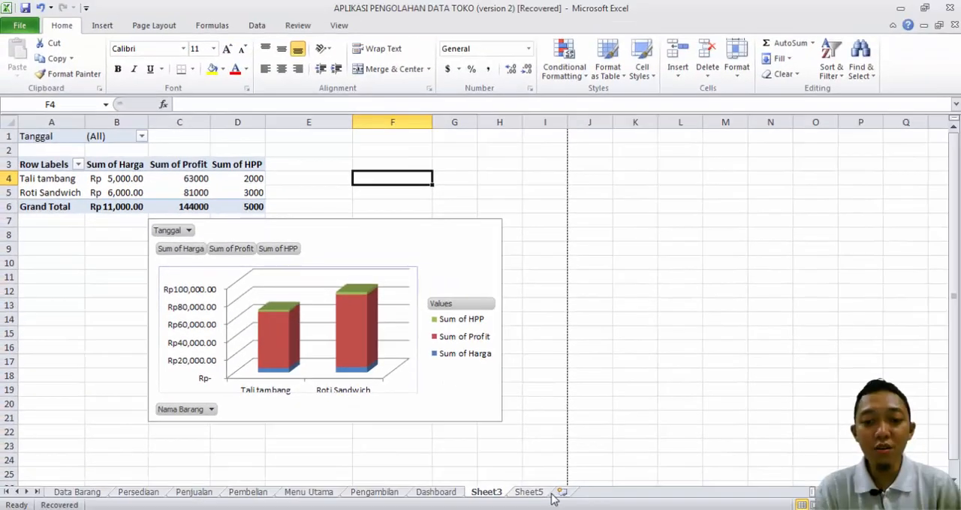
# Step: Add a new worksheet and start a PivotTable placed at its cell A2
pyautogui.click(562, 495)
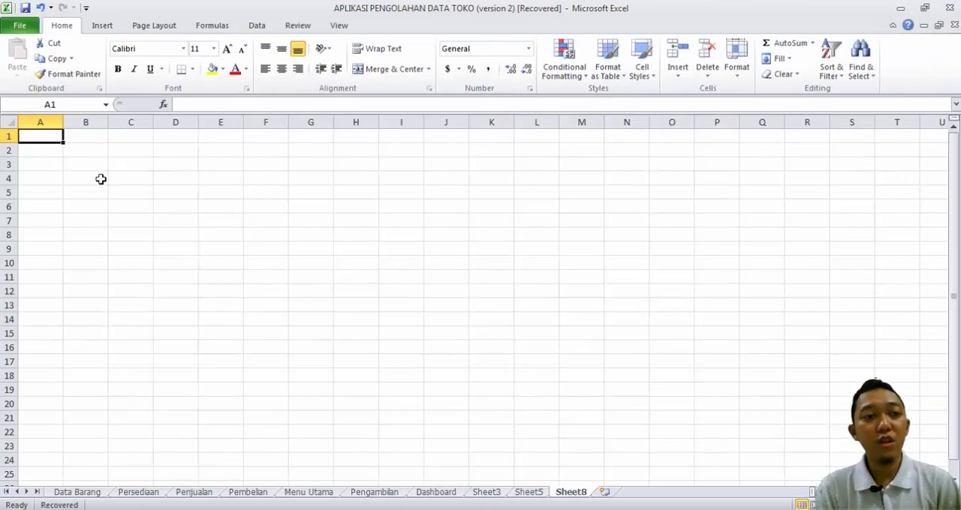
pyautogui.click(45, 150)
pyautogui.click(103, 27)
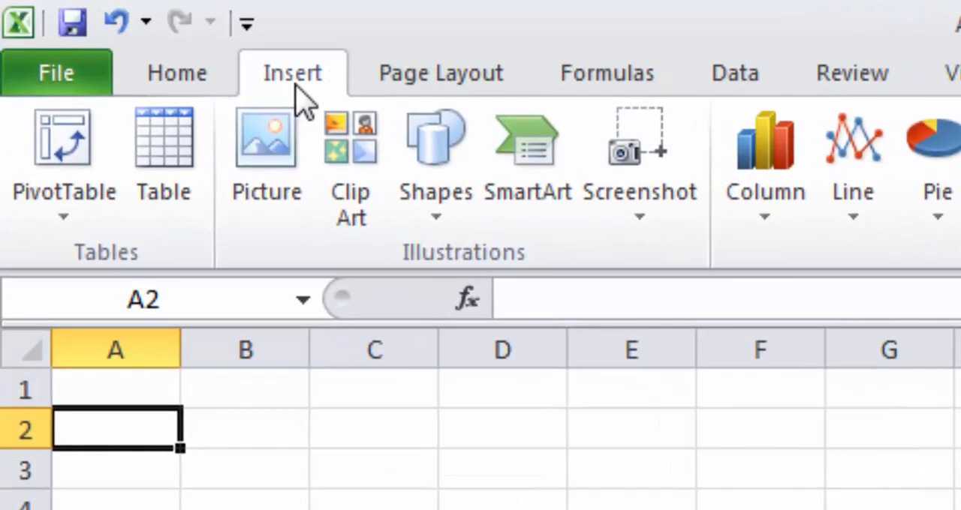
pyautogui.click(96, 209)
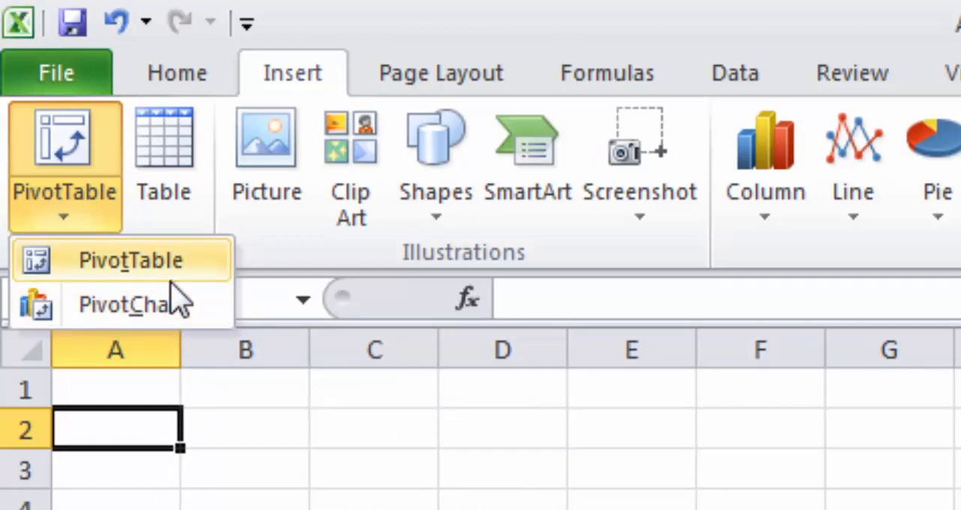
pyautogui.click(261, 454)
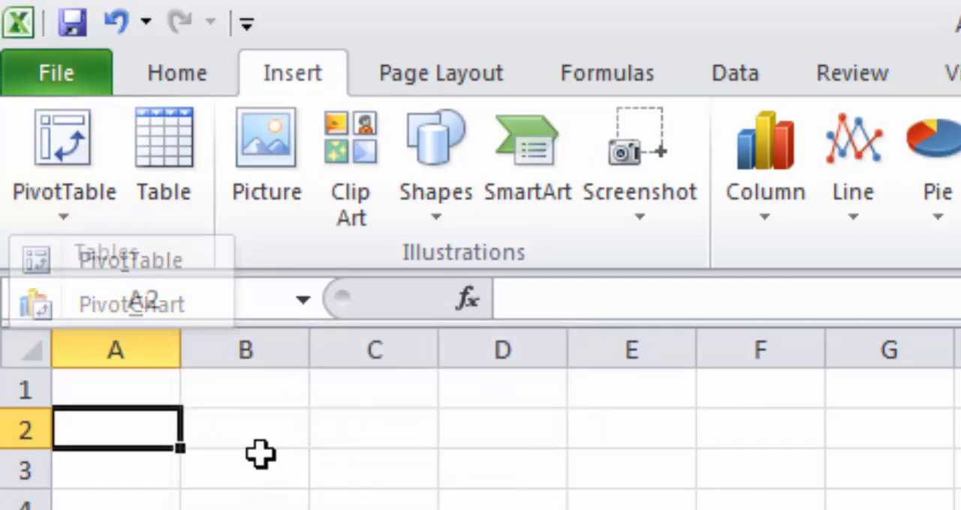
pyautogui.click(75, 202)
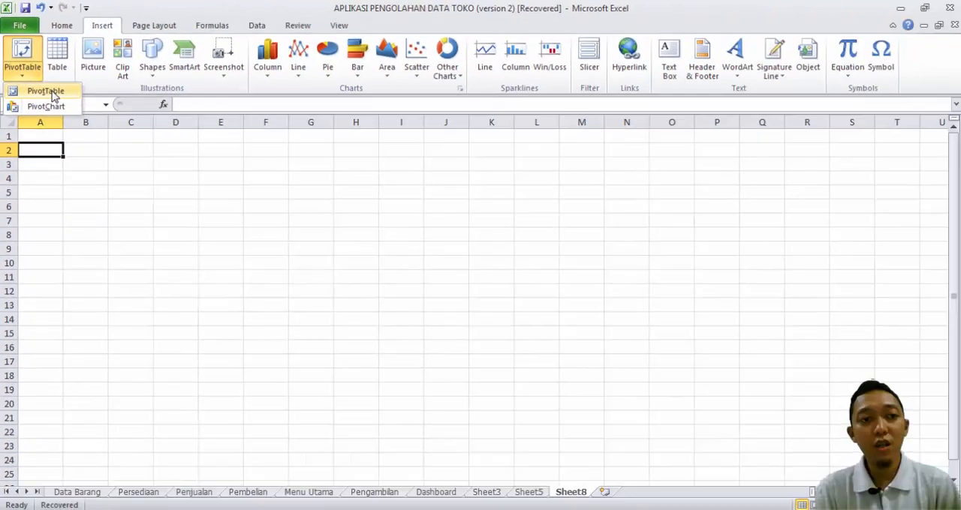
pyautogui.click(52, 93)
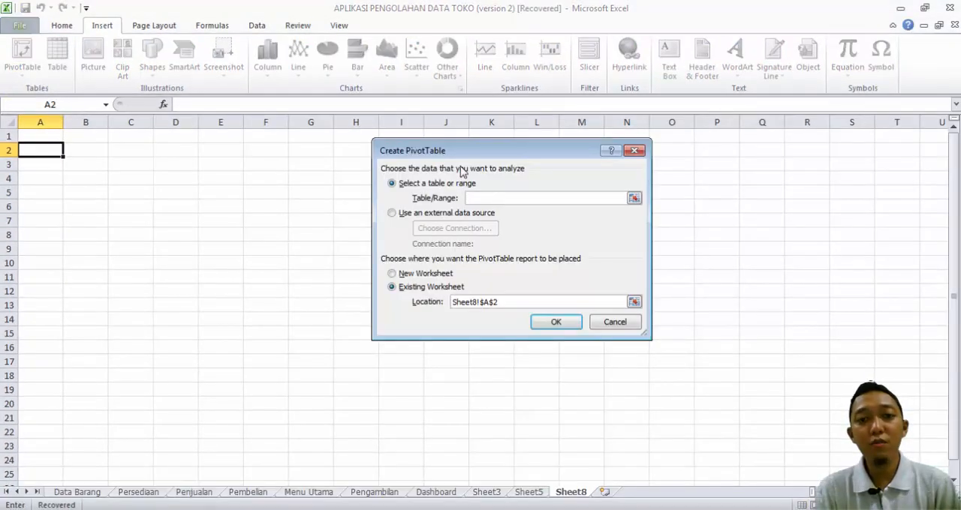
pyautogui.moveTo(502, 150); pyautogui.dragTo(412, 154)
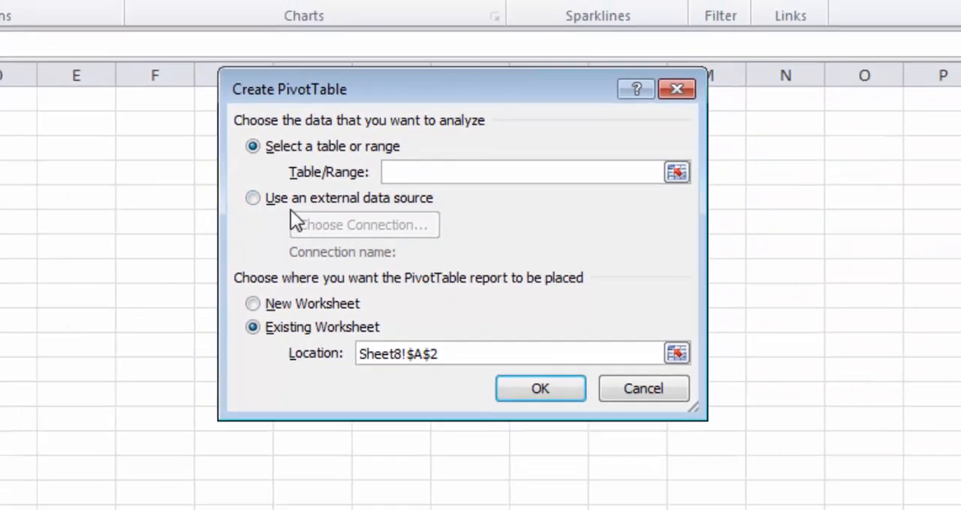
pyautogui.click(262, 202)
pyautogui.click(379, 212)
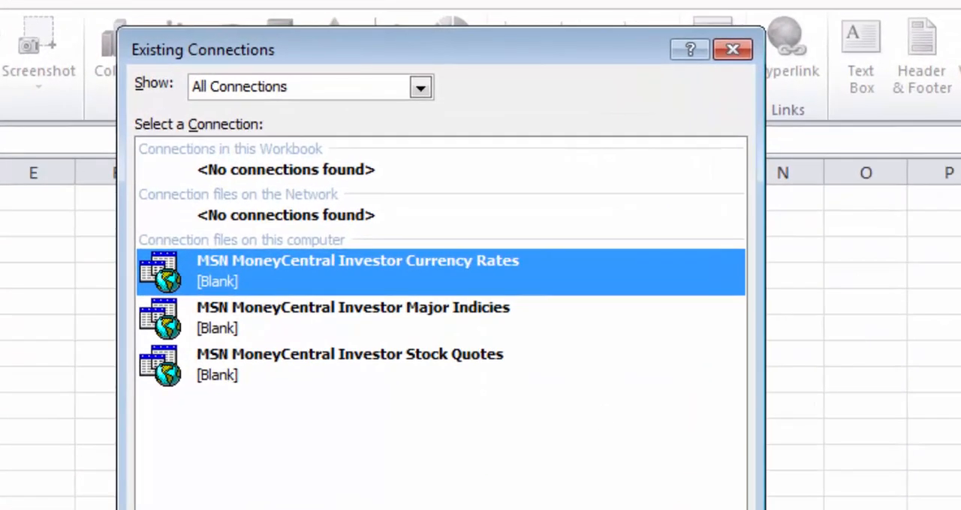
pyautogui.press('Escape')
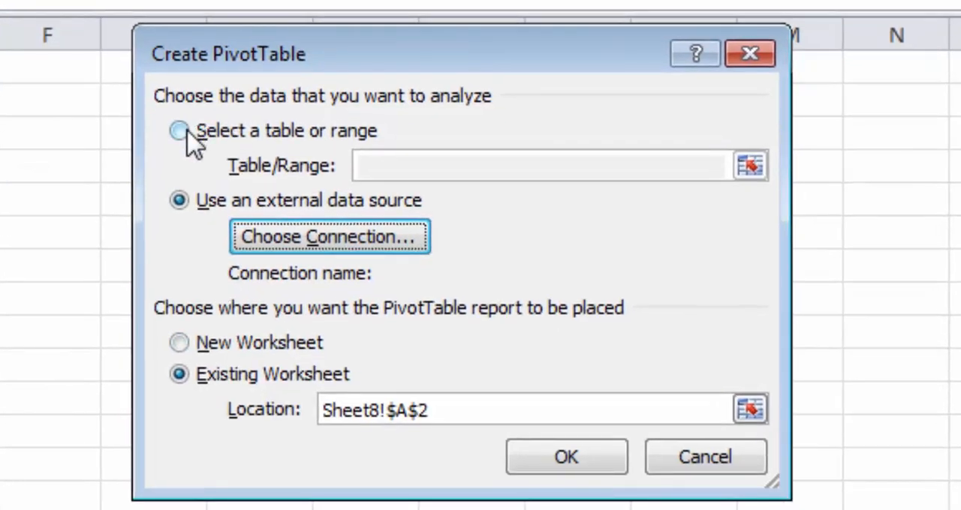
pyautogui.click(189, 132)
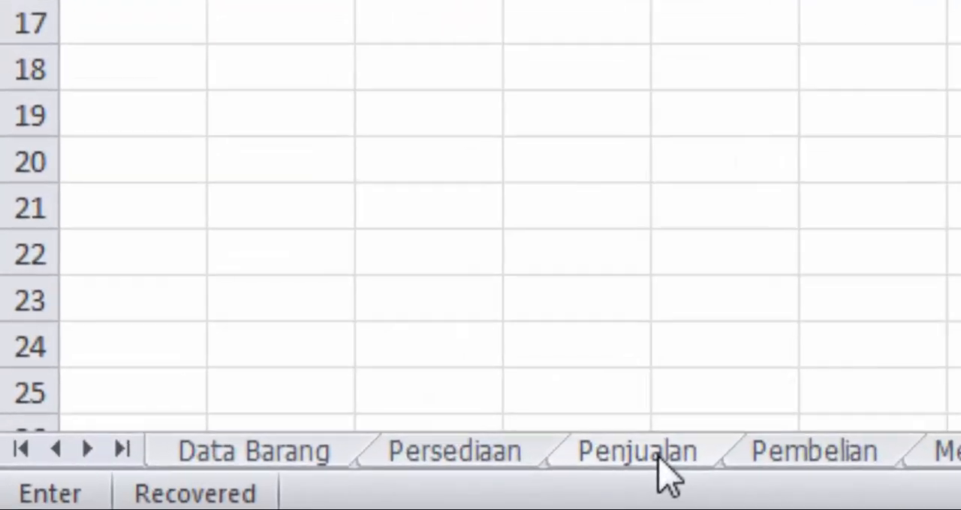
# Step: Set the PivotTable's source to the sales table on the Penjualan sheet, range A4:M6 including its headers
pyautogui.click(199, 497)
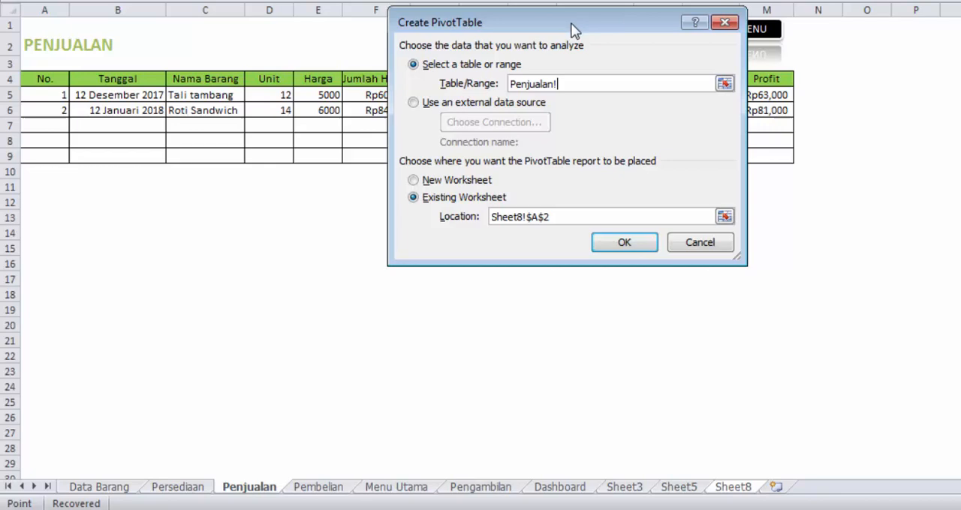
pyautogui.moveTo(514, 22); pyautogui.dragTo(570, 204)
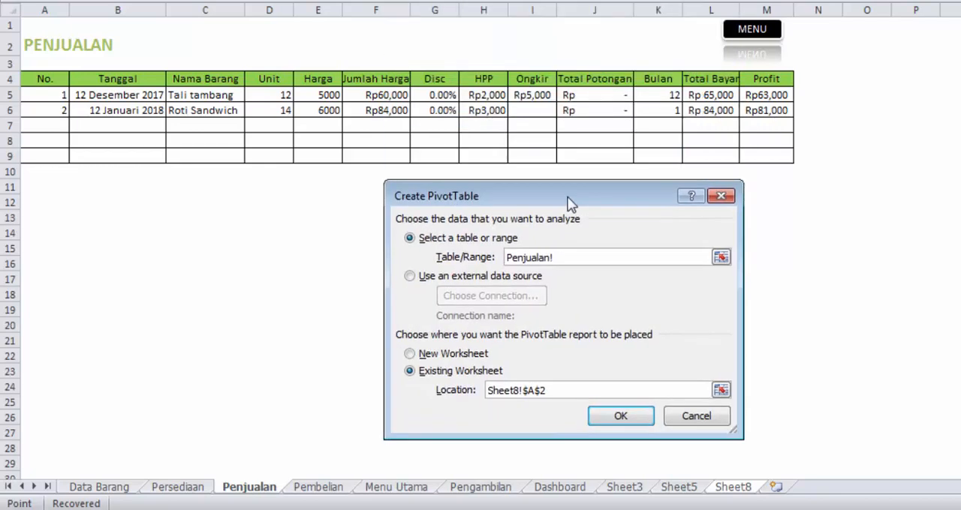
pyautogui.click(54, 78)
pyautogui.moveTo(54, 78); pyautogui.dragTo(755, 111)
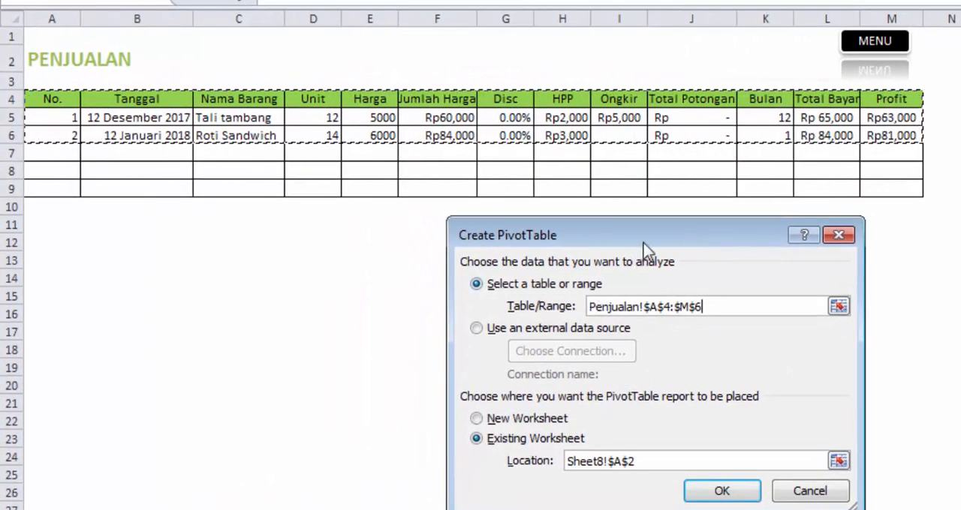
# Step: Create the PivotTable and add the Tanggal, Nama Barang, Harga, HPP and Profit fields to the report
pyautogui.moveTo(642, 242); pyautogui.dragTo(608, 103)
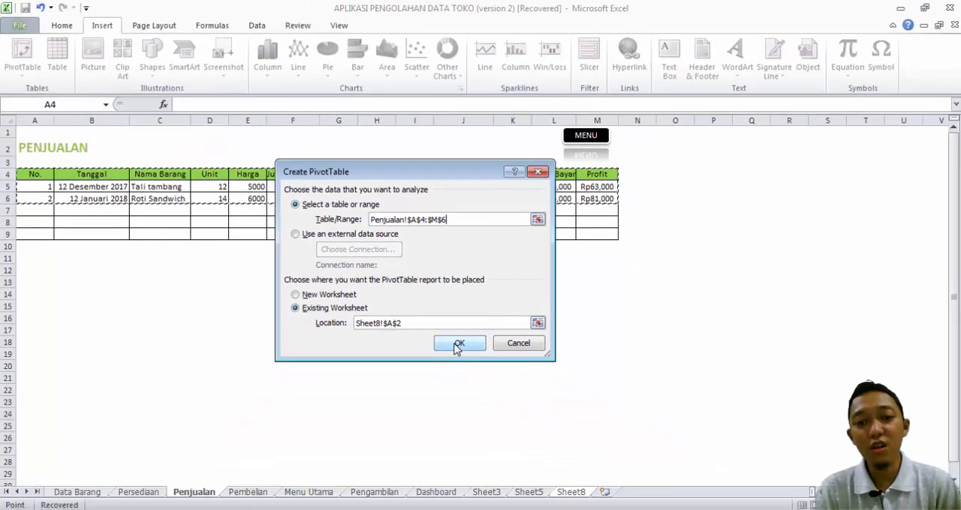
pyautogui.click(474, 362)
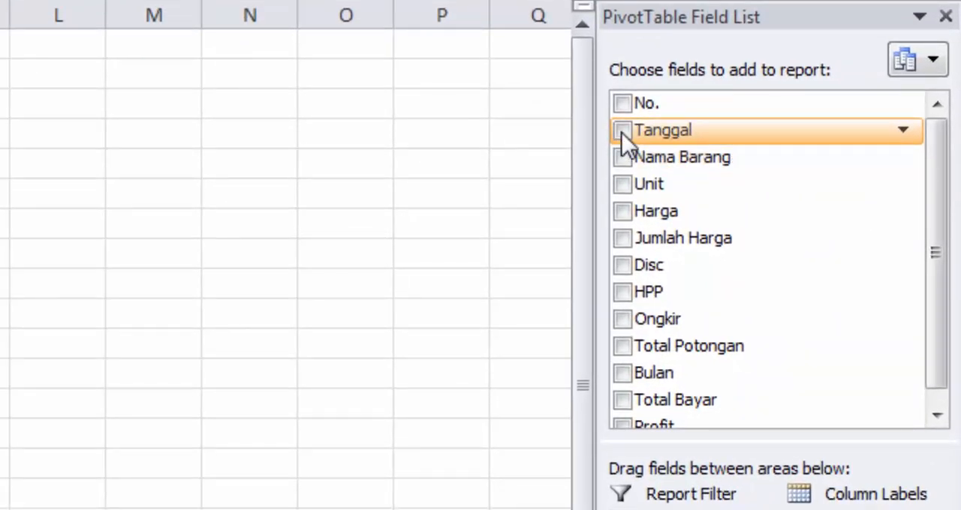
pyautogui.click(621, 131)
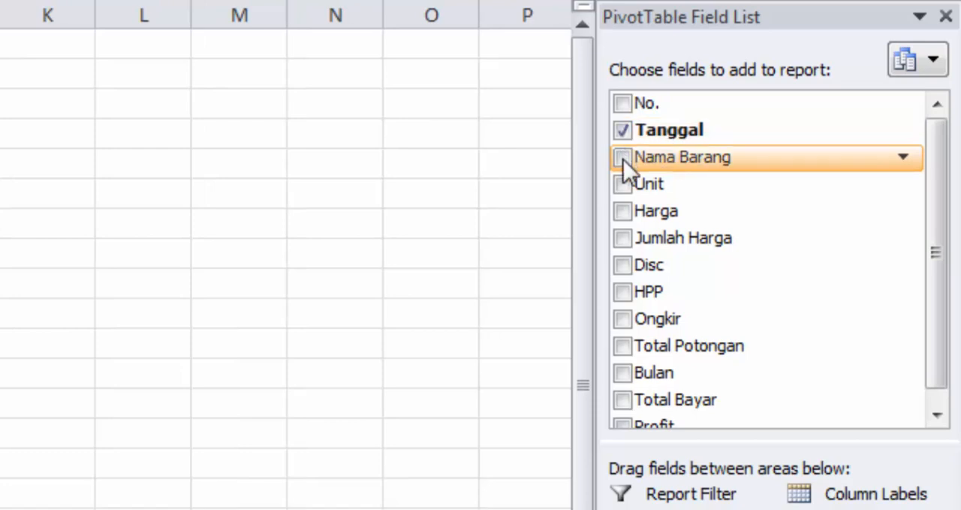
pyautogui.click(622, 157)
pyautogui.click(622, 211)
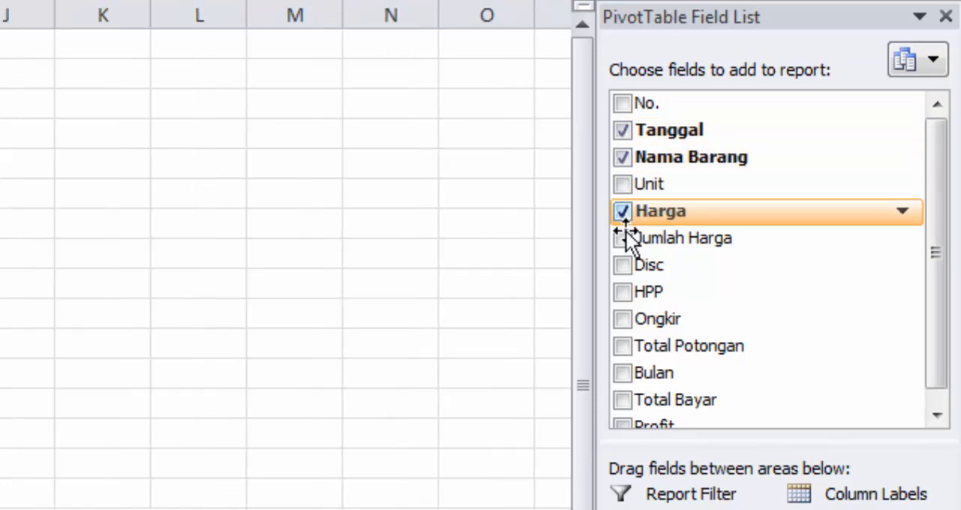
pyautogui.click(622, 293)
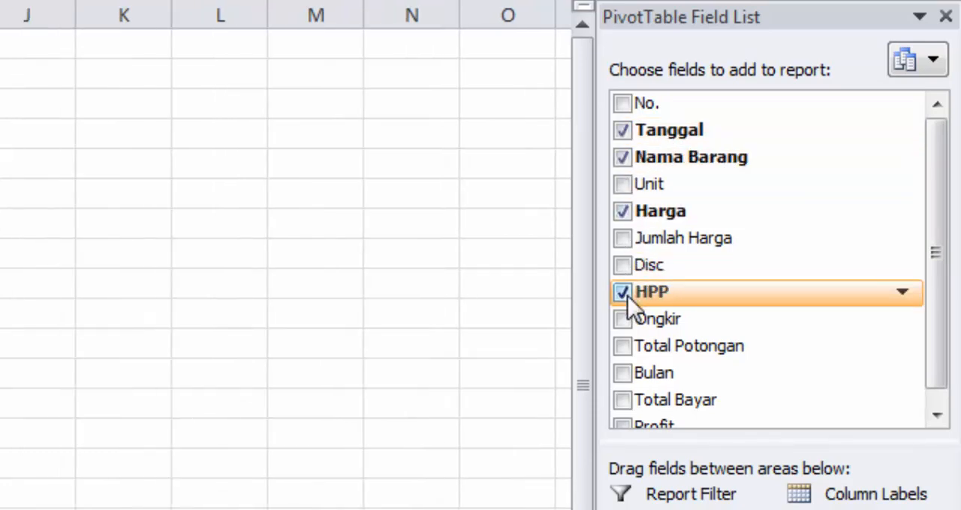
pyautogui.click(631, 428)
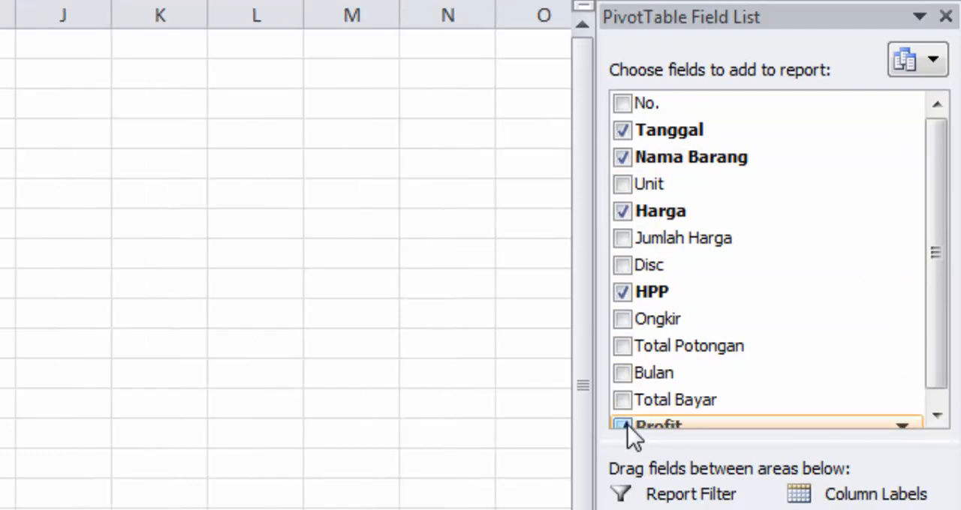
pyautogui.moveTo(931, 360); pyautogui.dragTo(934, 377)
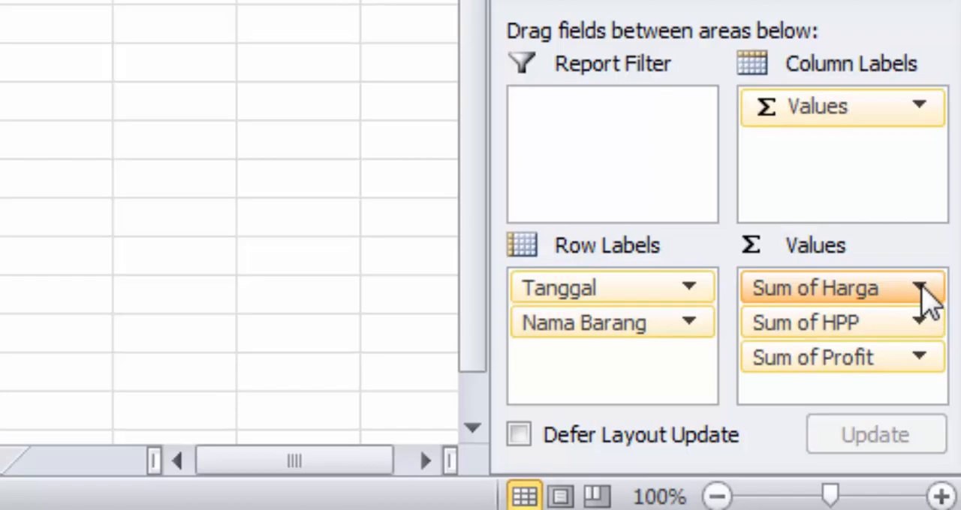
# Step: Try Average as the calculation for the Harga value field and set it back to Sum
pyautogui.click(920, 288)
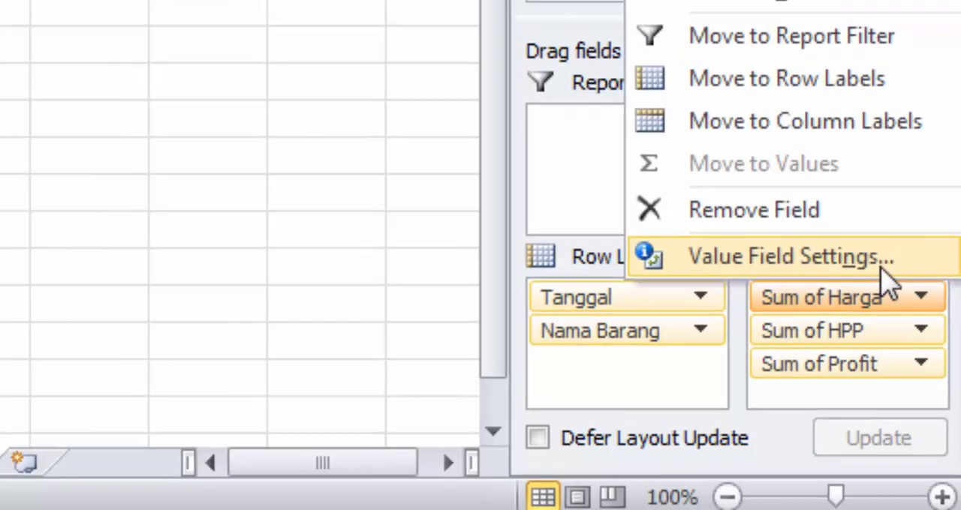
pyautogui.click(878, 256)
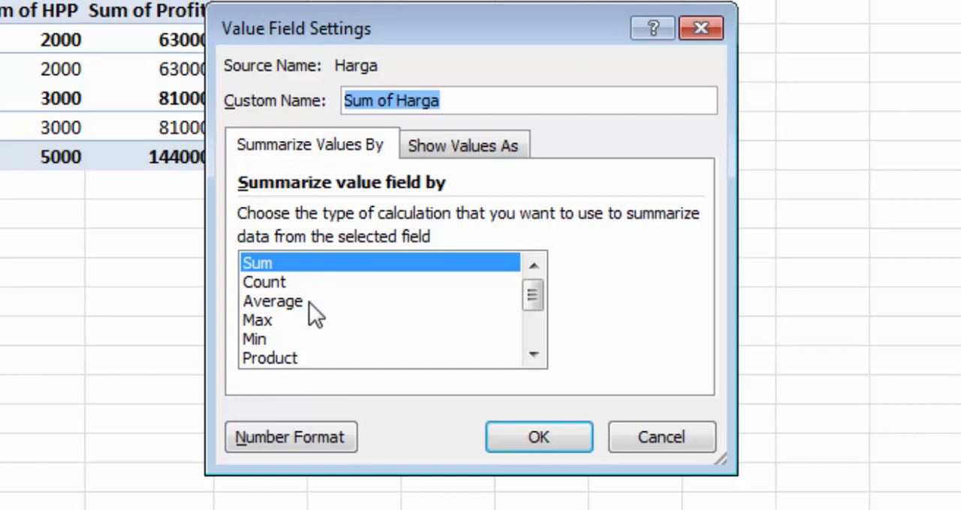
pyautogui.click(309, 304)
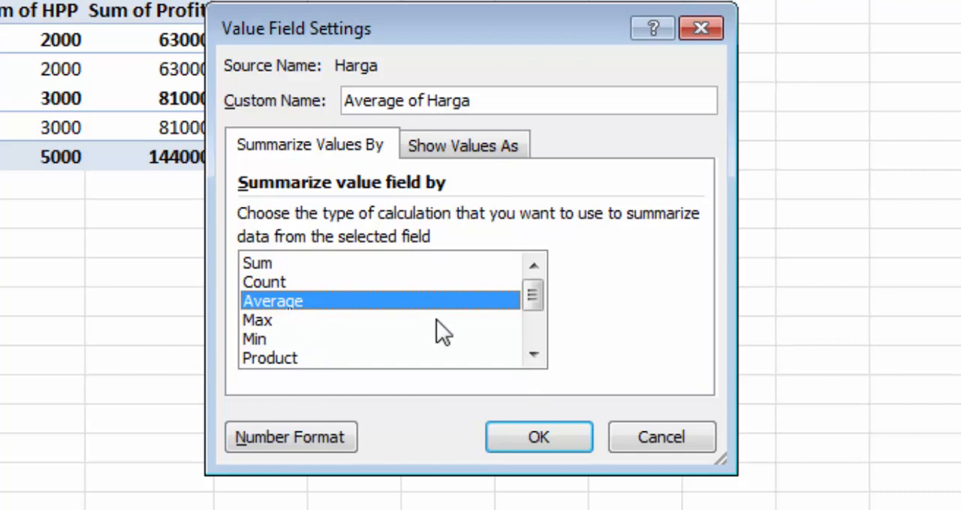
pyautogui.click(370, 264)
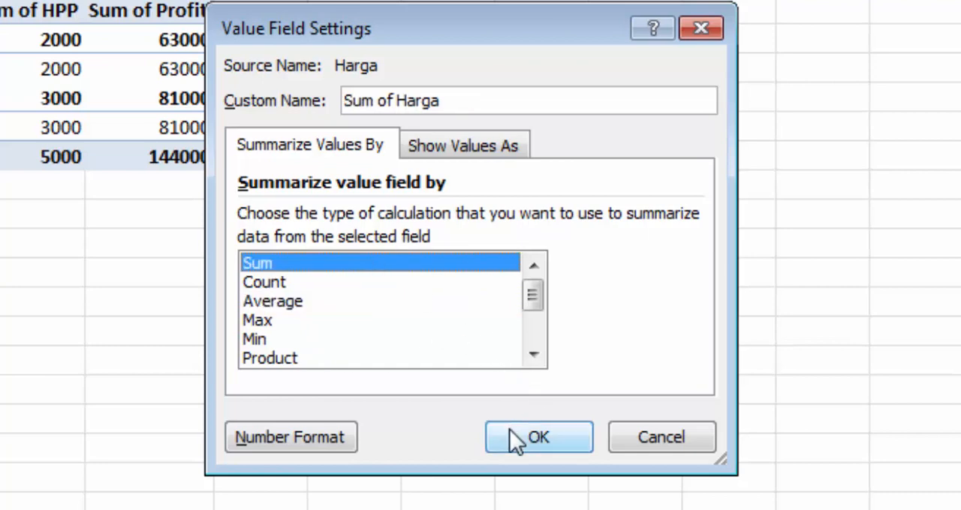
# Step: Examine the Currency and Accounting number formats and currency symbols for the Harga values, keeping the General format and Sum calculation
pyautogui.click(317, 438)
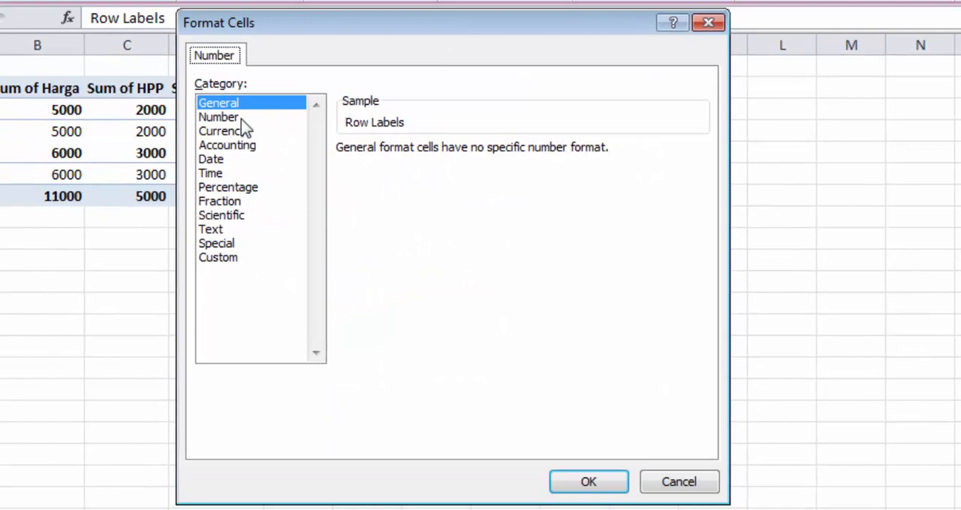
pyautogui.click(241, 119)
pyautogui.click(238, 132)
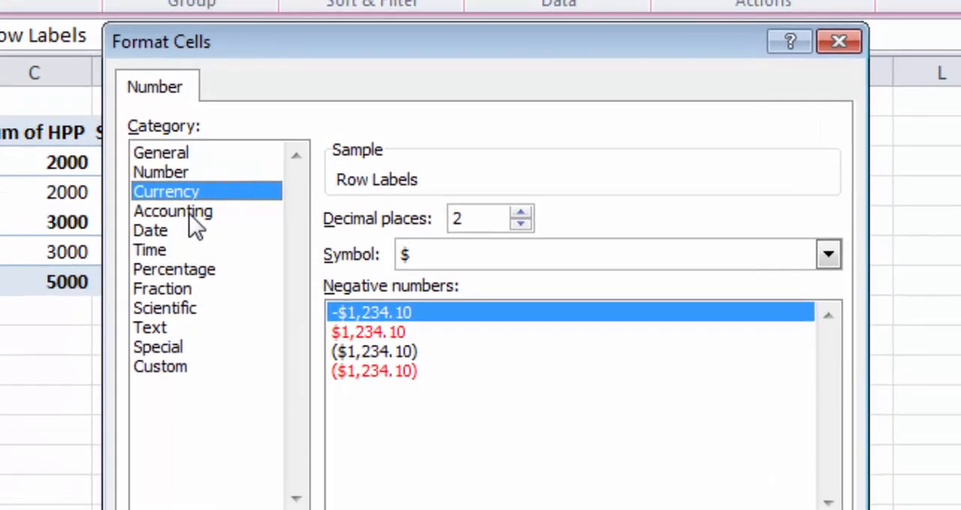
pyautogui.click(207, 192)
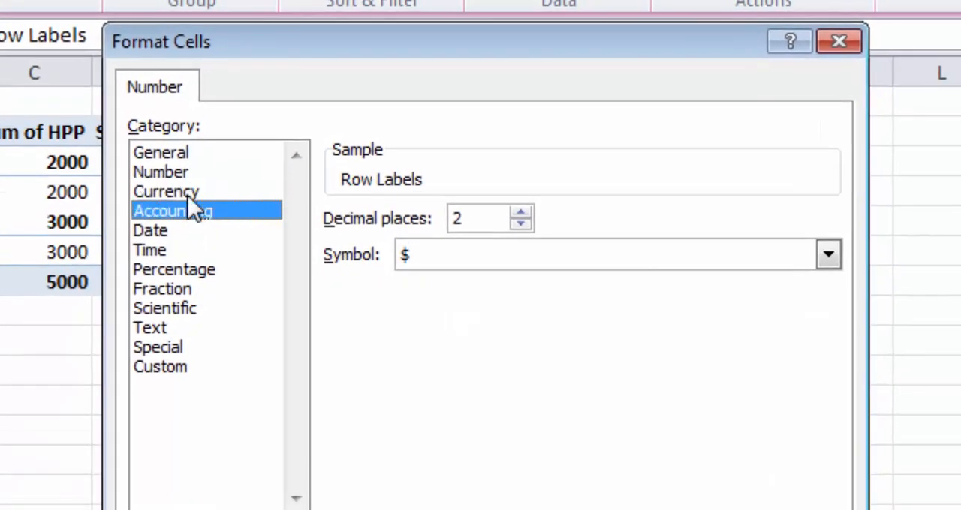
pyautogui.click(651, 259)
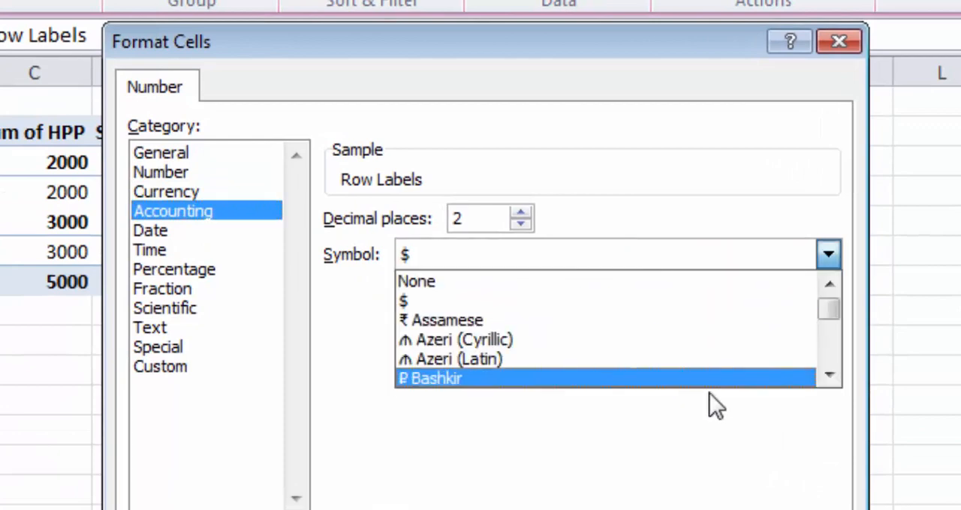
pyautogui.moveTo(831, 308); pyautogui.dragTo(832, 324)
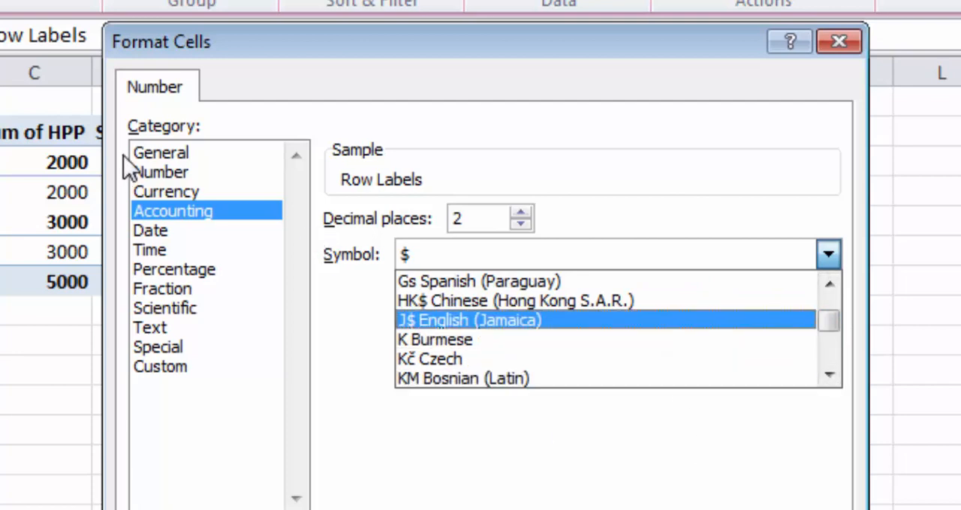
pyautogui.click(162, 155)
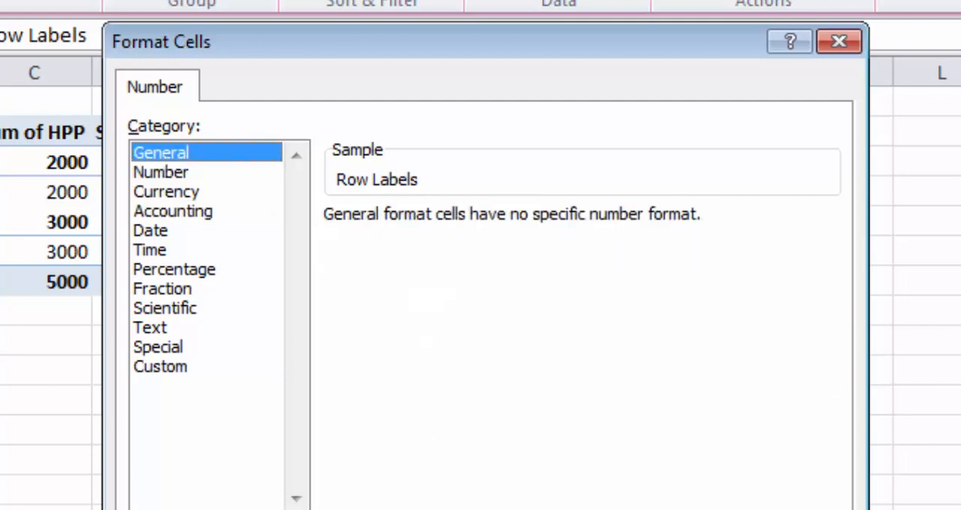
pyautogui.press('Return')
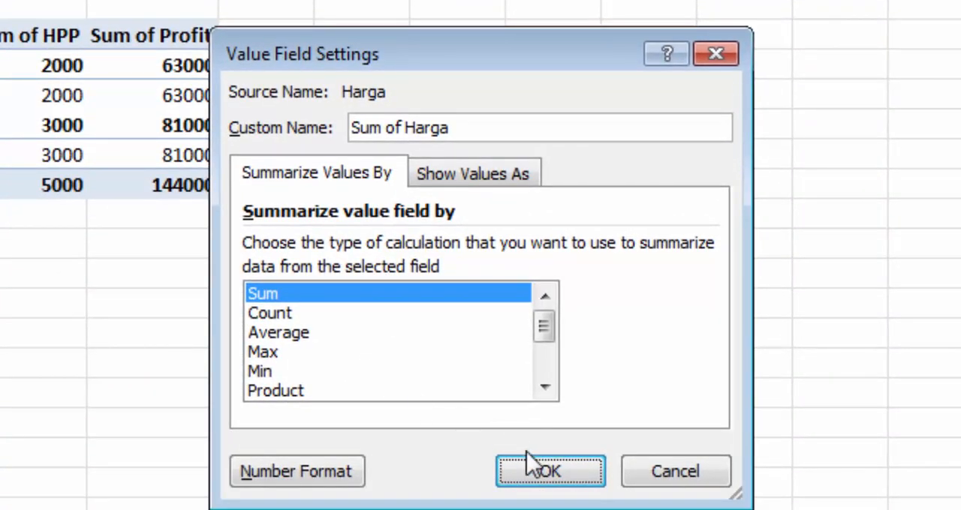
pyautogui.click(550, 477)
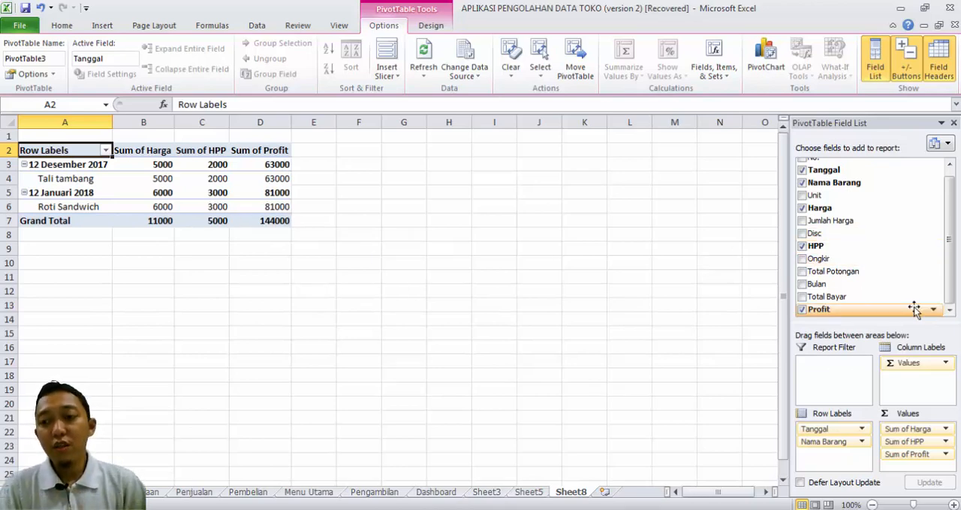
# Step: Move the Tanggal field from the row labels to the PivotTable's report filter
pyautogui.scroll(1, 950, 274)
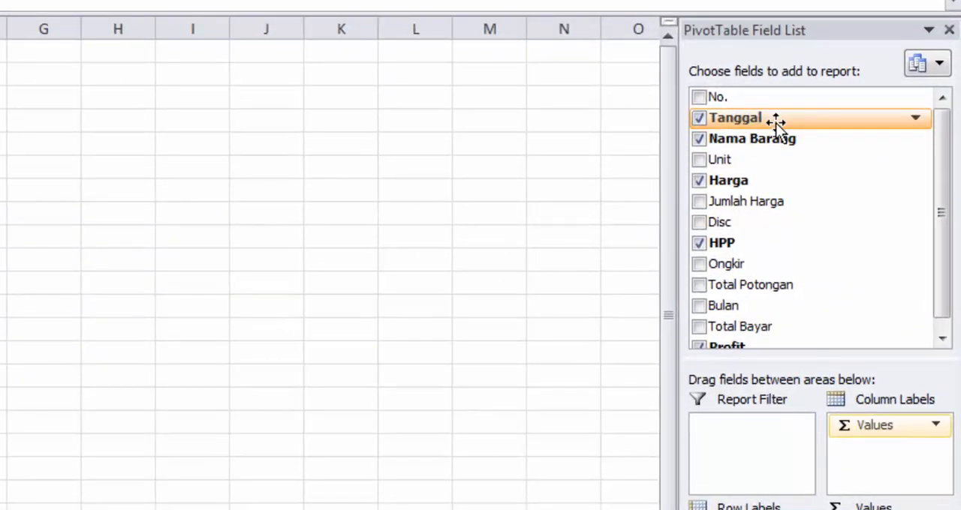
pyautogui.moveTo(775, 123); pyautogui.dragTo(754, 433)
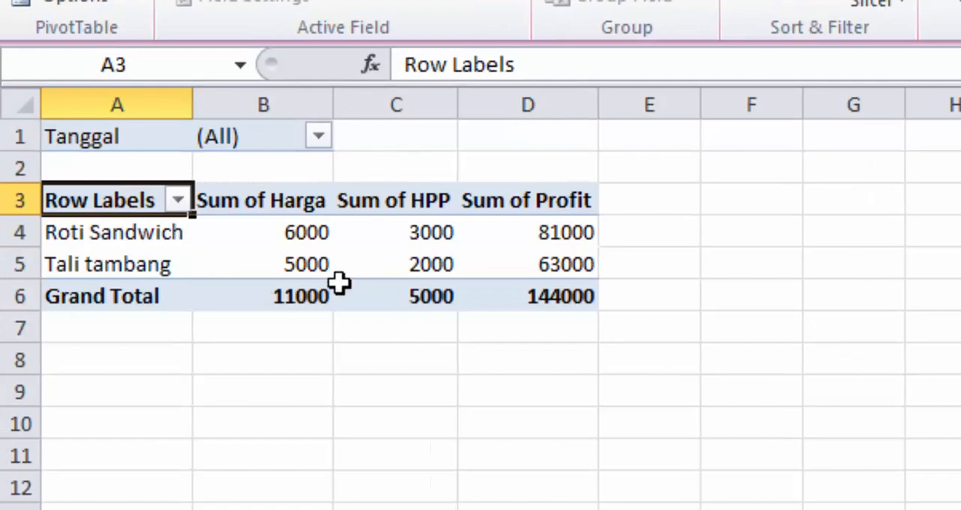
pyautogui.moveTo(339, 282)
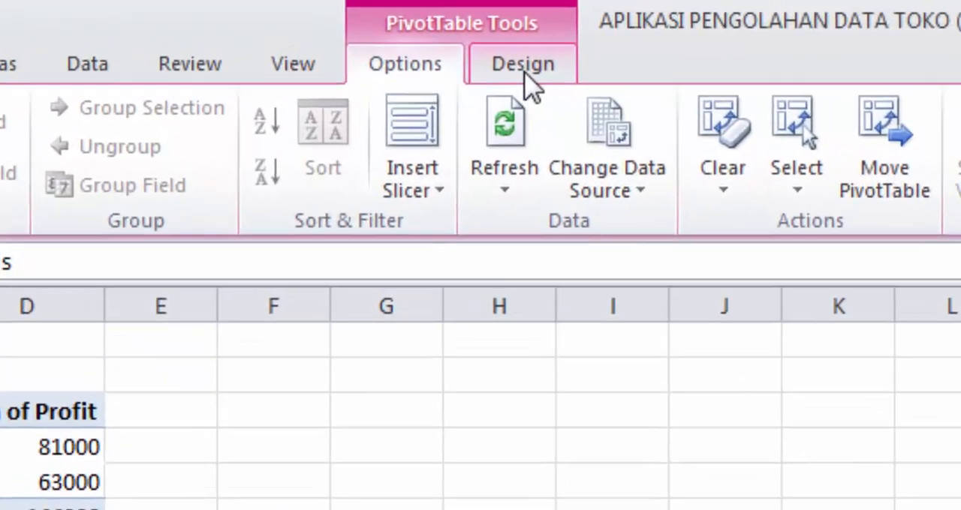
# Step: Glance at the PivotTable styles and rename the PivotTable as PivotTablePenjualan
pyautogui.click(433, 27)
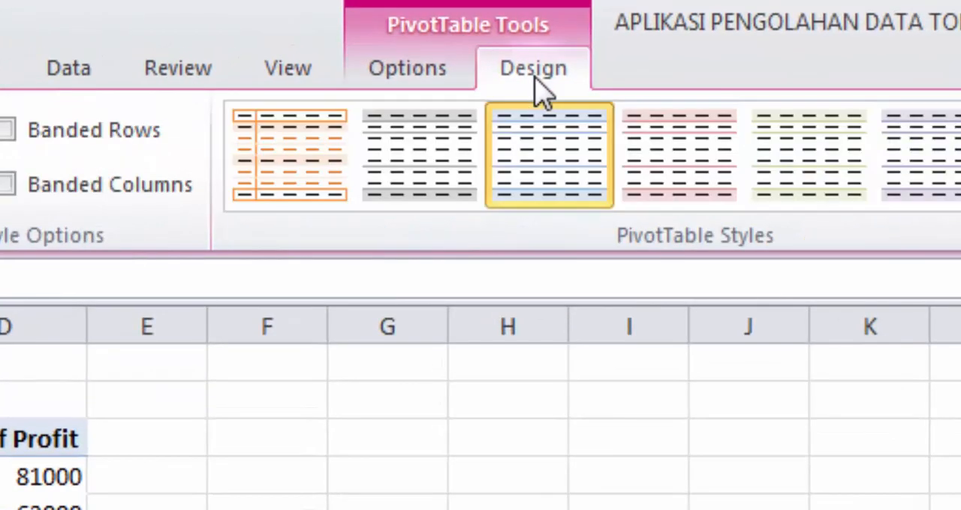
pyautogui.click(409, 70)
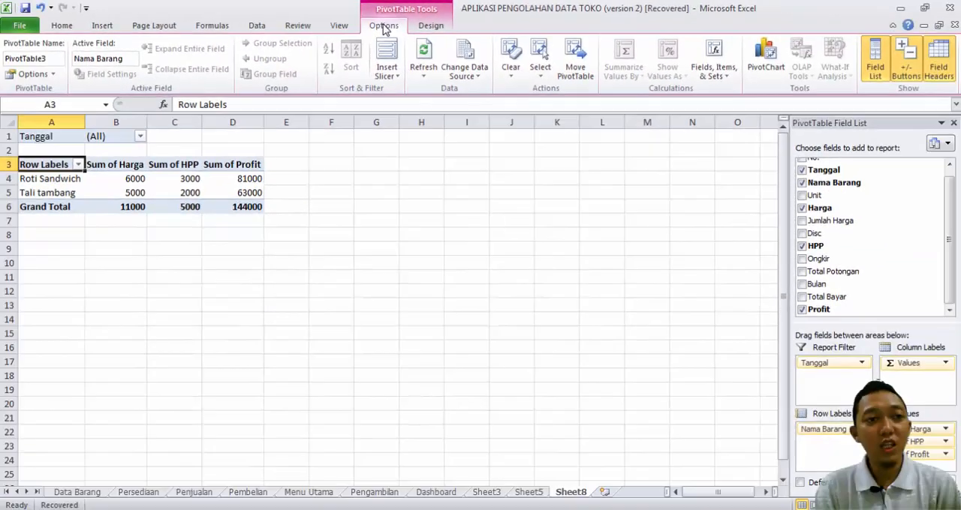
pyautogui.click(47, 58)
pyautogui.click(50, 59)
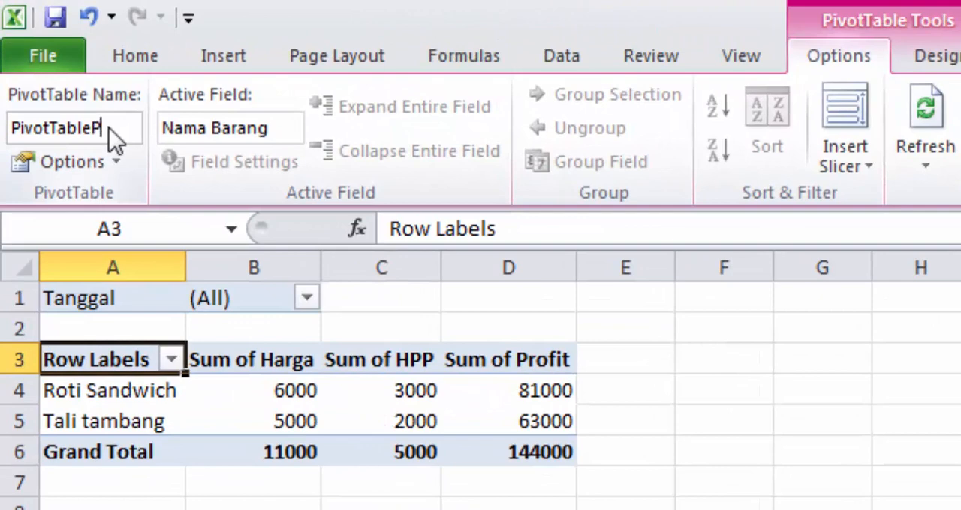
pyautogui.write('Penjualan')
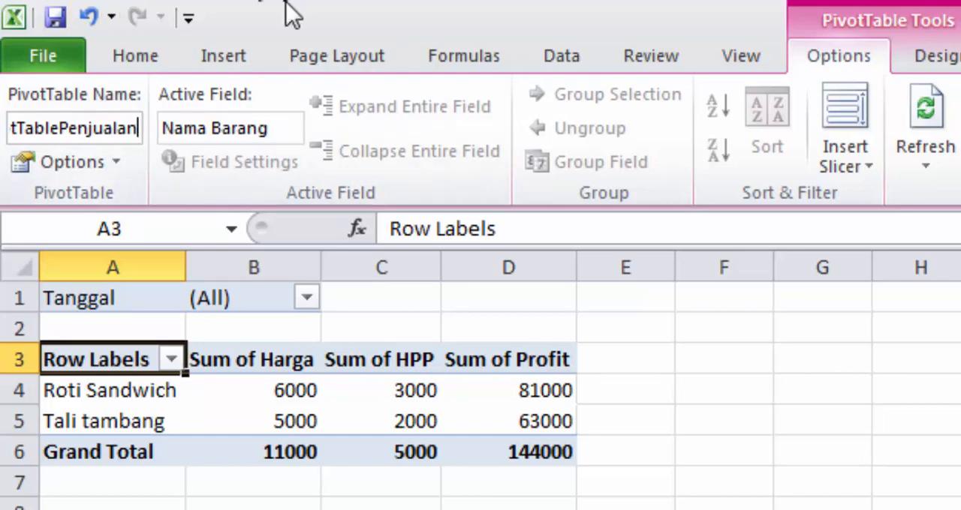
pyautogui.click(282, 128)
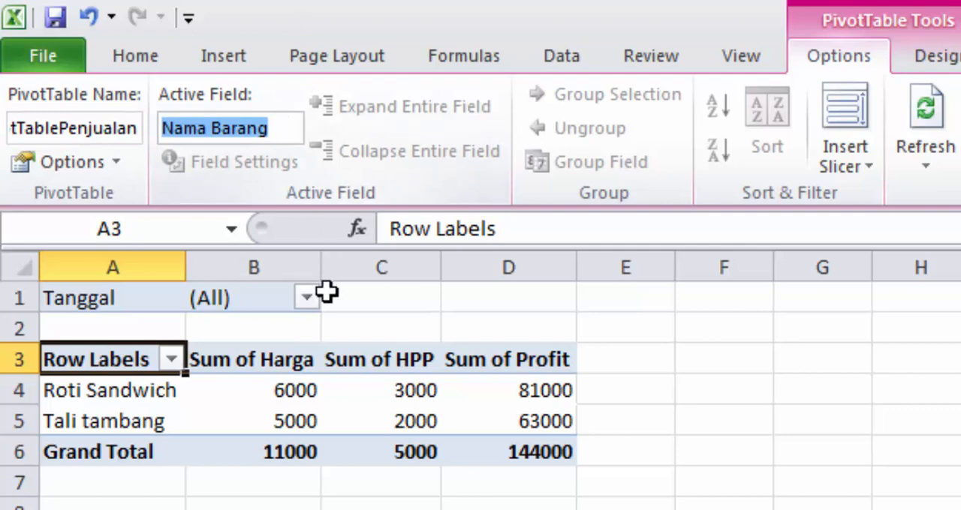
# Step: Rename the Sum of HPP value field as Data HPP
pyautogui.click(304, 360)
pyautogui.click(385, 364)
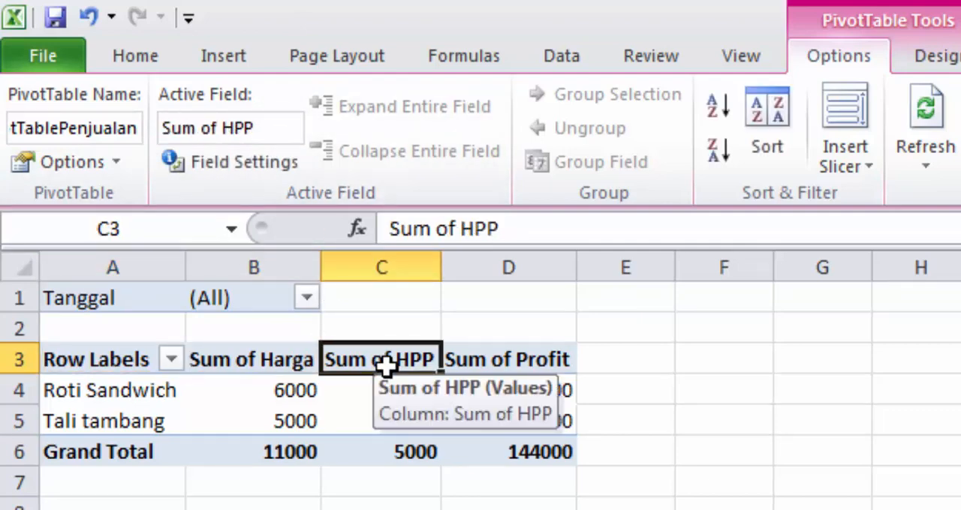
pyautogui.click(223, 128)
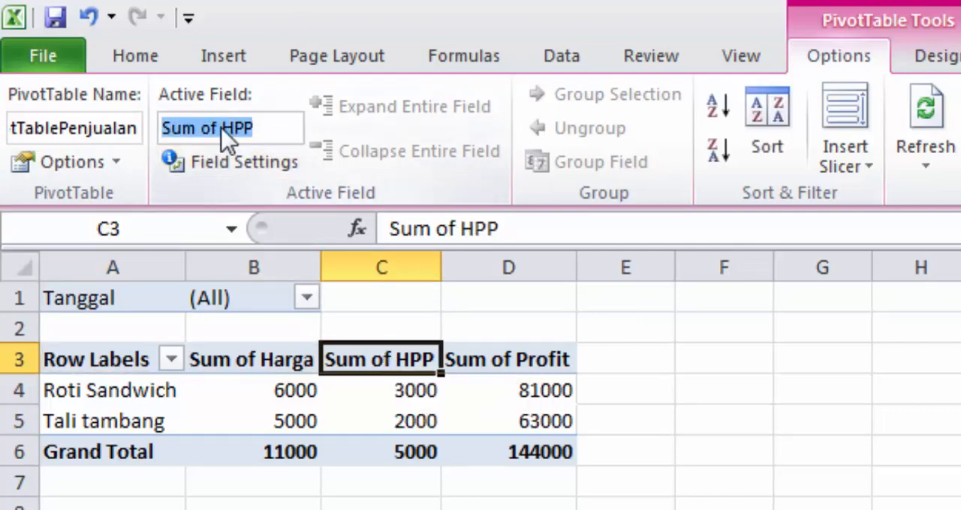
pyautogui.moveTo(222, 129); pyautogui.dragTo(162, 129)
pyautogui.write('Data')
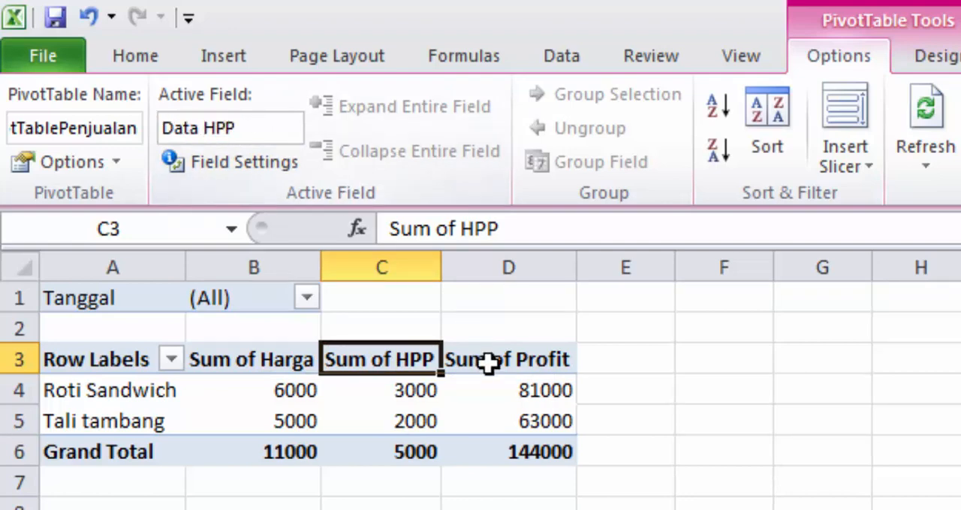
pyautogui.click(488, 361)
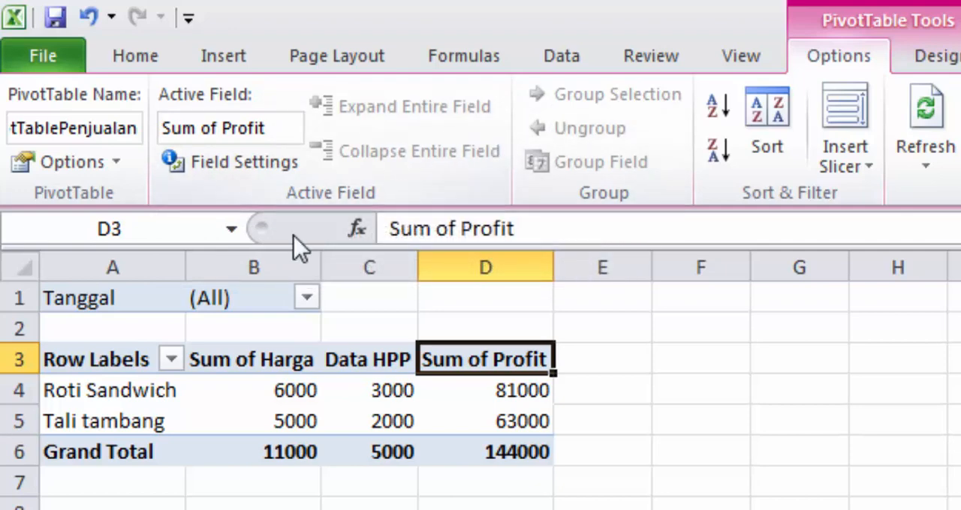
# Step: Expand the Nama Barang row labels to show Harga as the detail field
pyautogui.click(100, 393)
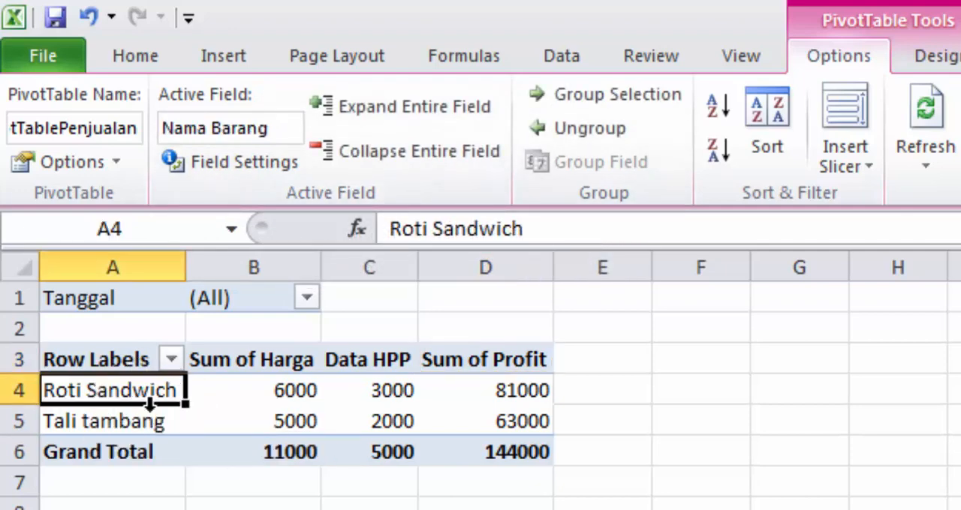
pyautogui.click(133, 423)
pyautogui.click(137, 379)
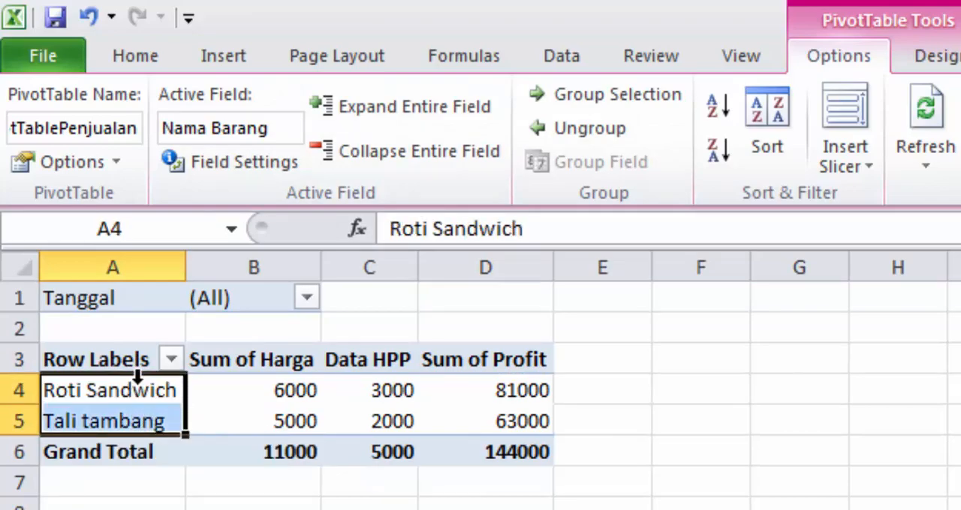
pyautogui.click(138, 393)
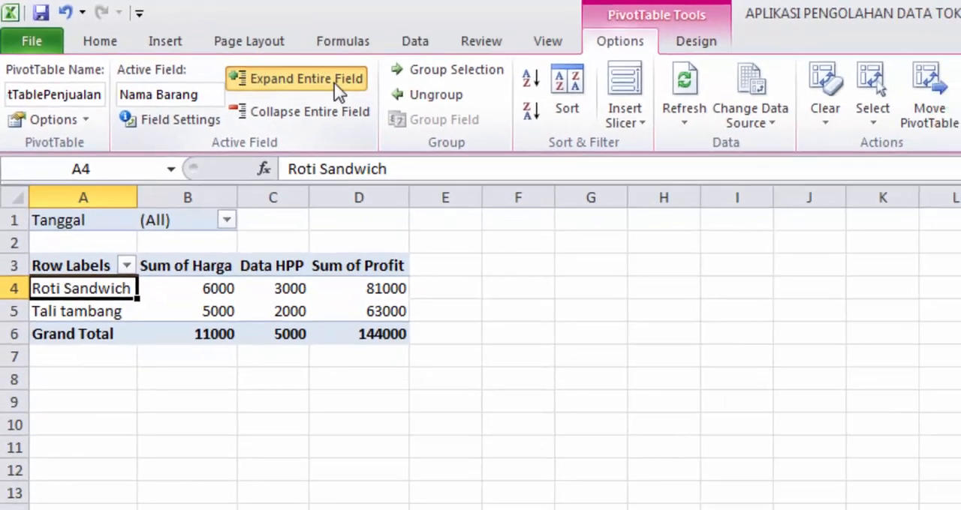
pyautogui.click(414, 109)
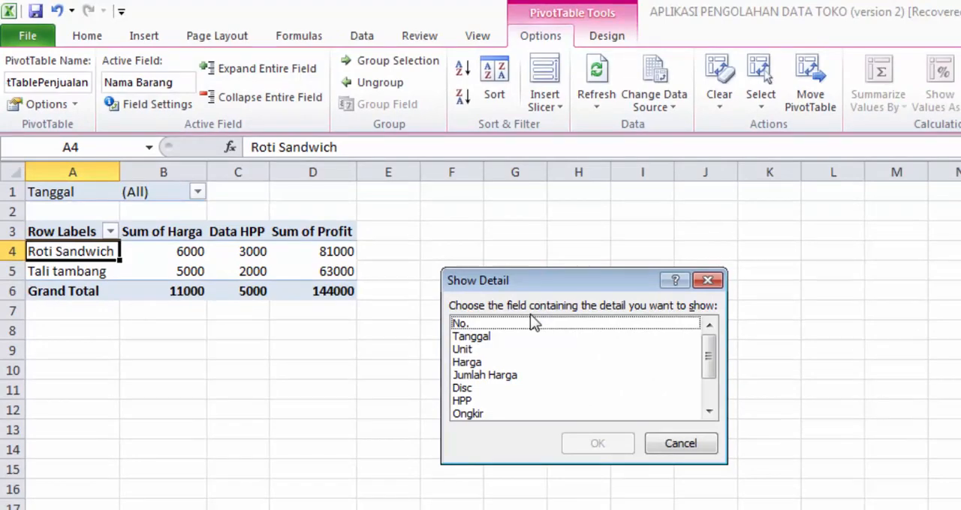
pyautogui.click(480, 361)
pyautogui.click(599, 443)
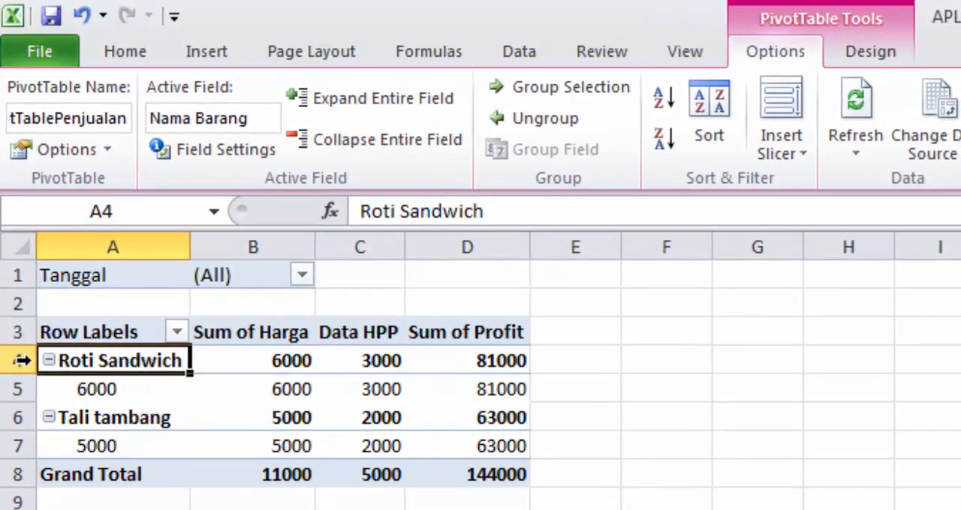
# Step: Collapse and re-expand the Roti Sandwich row's detail
pyautogui.click(48, 361)
pyautogui.click(48, 361)
pyautogui.click(48, 361)
pyautogui.click(48, 361)
pyautogui.click(50, 361)
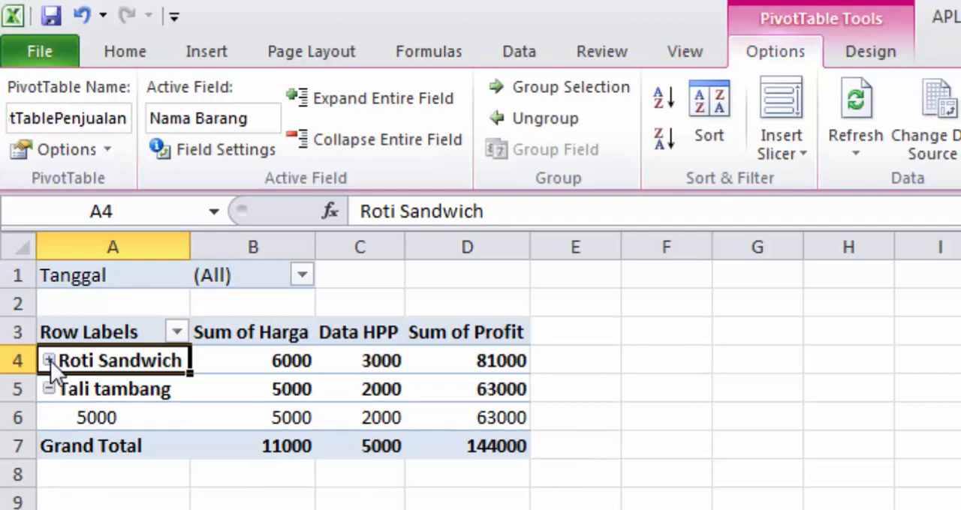
pyautogui.click(50, 361)
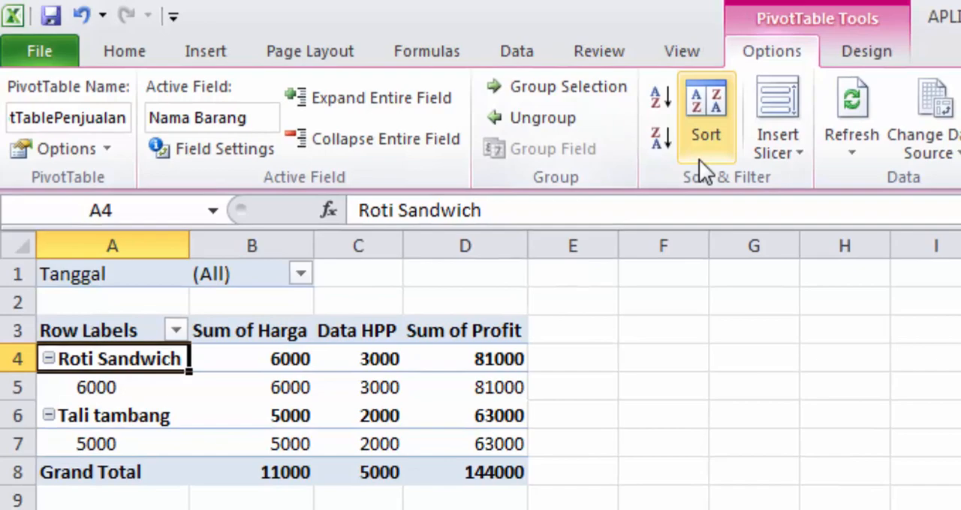
# Step: Insert a slicer for the Nama Barang field and place it beside the PivotTable
pyautogui.click(796, 154)
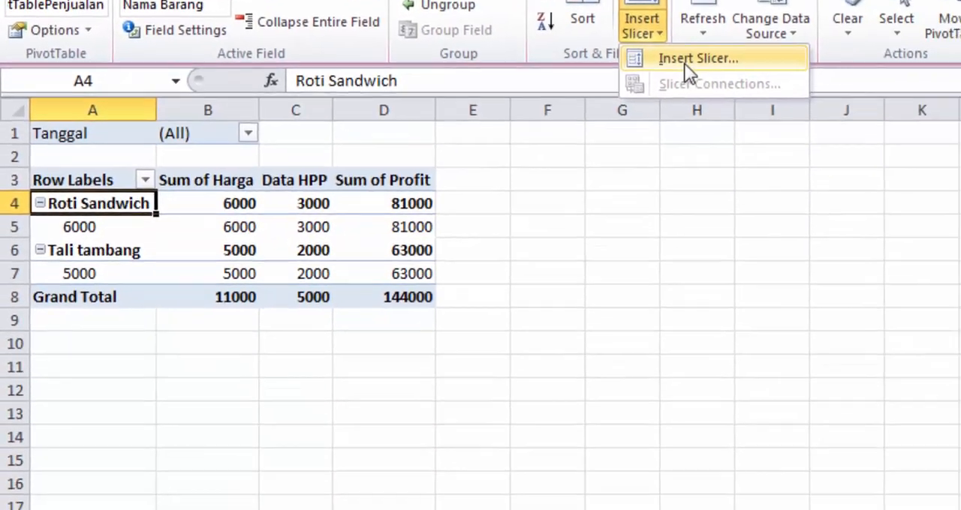
pyautogui.click(803, 158)
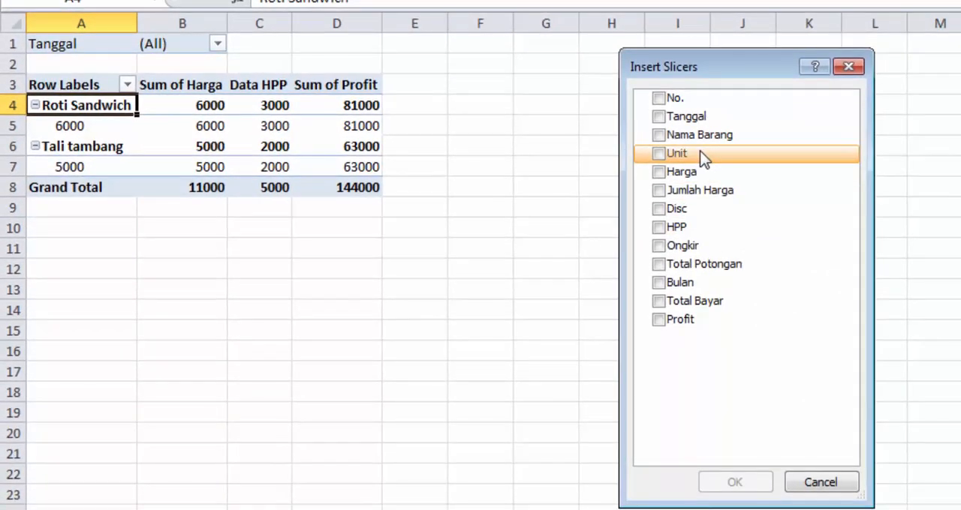
pyautogui.click(658, 136)
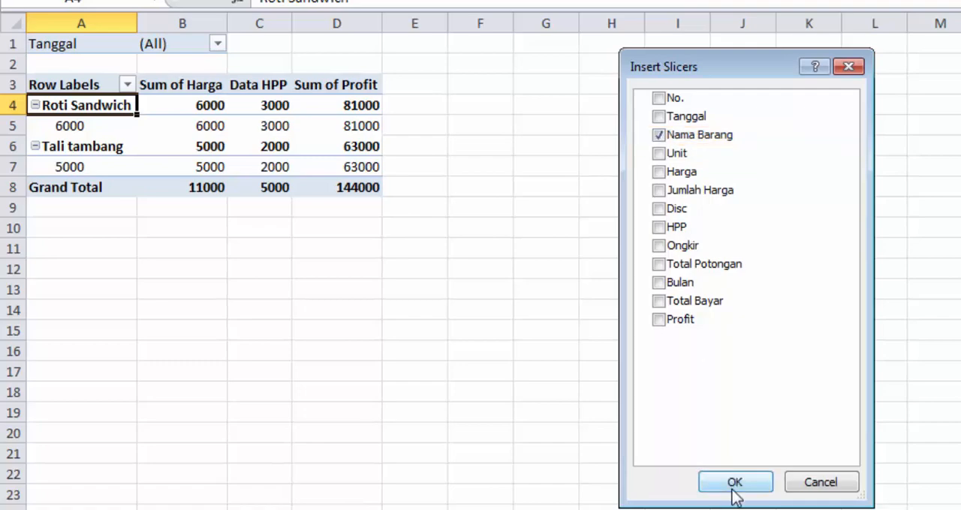
pyautogui.click(734, 484)
pyautogui.moveTo(624, 162); pyautogui.dragTo(692, 129)
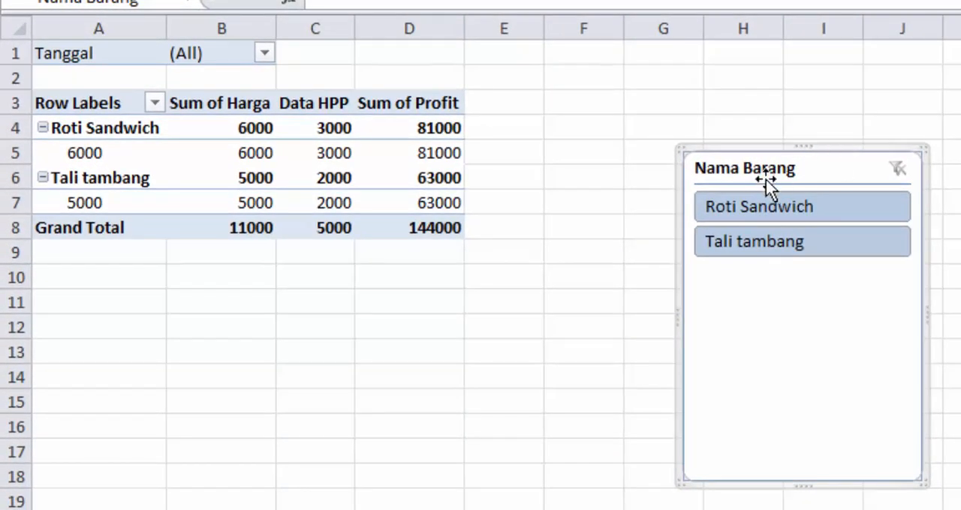
# Step: Filter the PivotTable with the slicer by Roti Sandwich, switch to Tali tambang, and delete the slicer
pyautogui.click(768, 211)
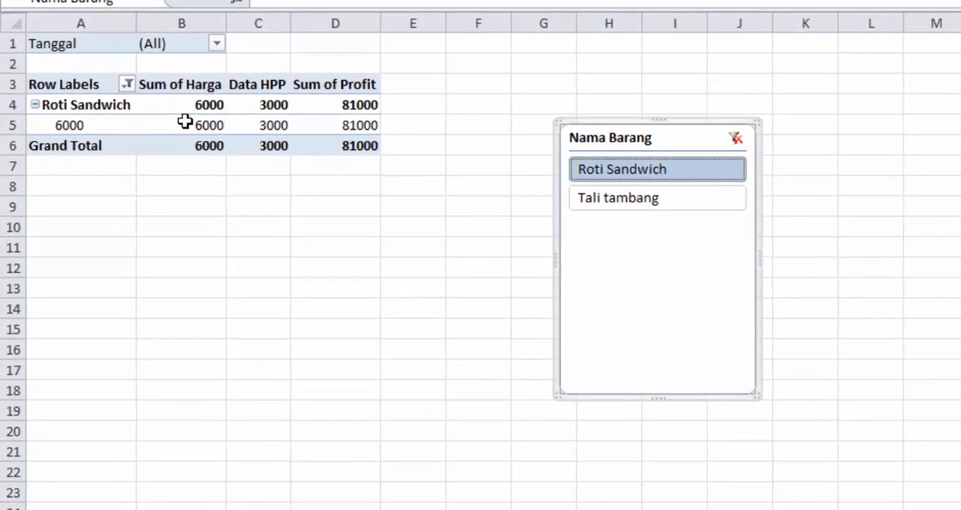
pyautogui.click(637, 201)
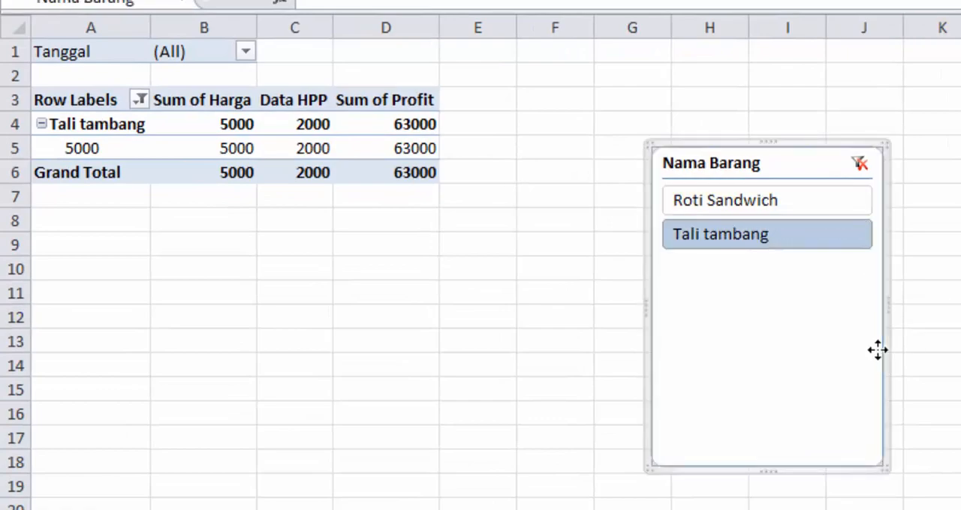
pyautogui.press('Delete')
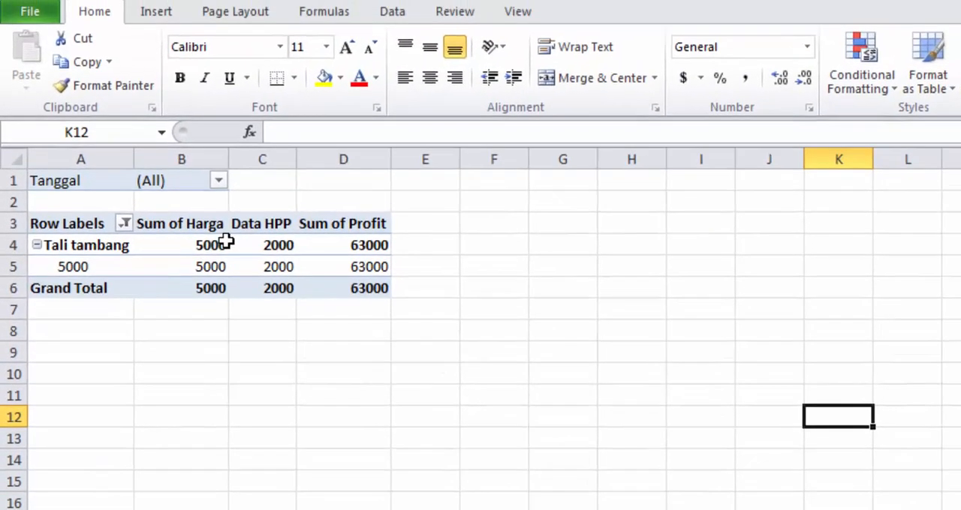
# Step: Check which source range the PivotTable uses and leave it as it is
pyautogui.click(225, 125)
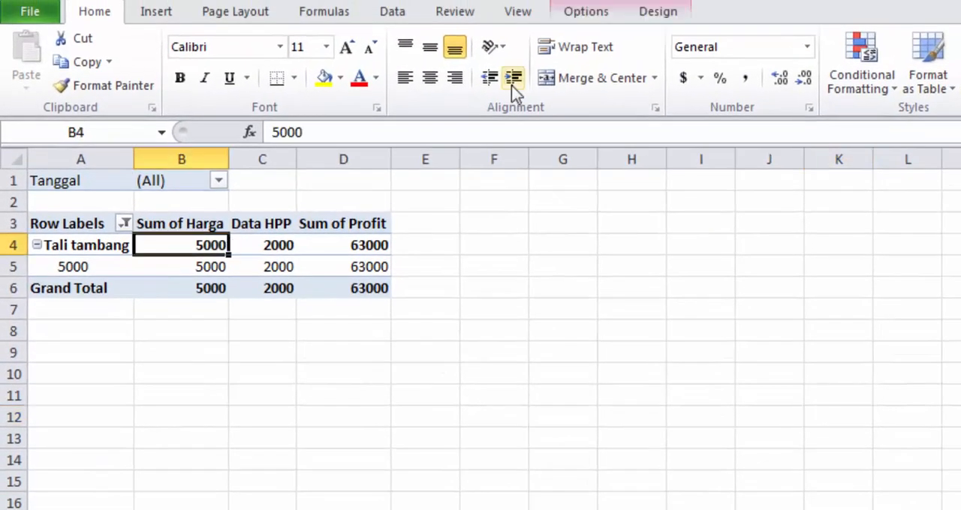
pyautogui.click(602, 15)
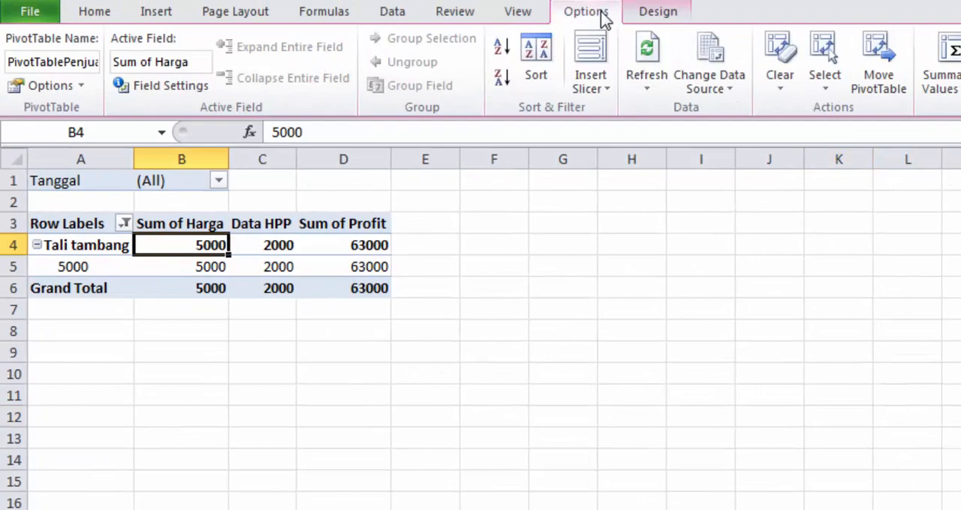
pyautogui.click(719, 89)
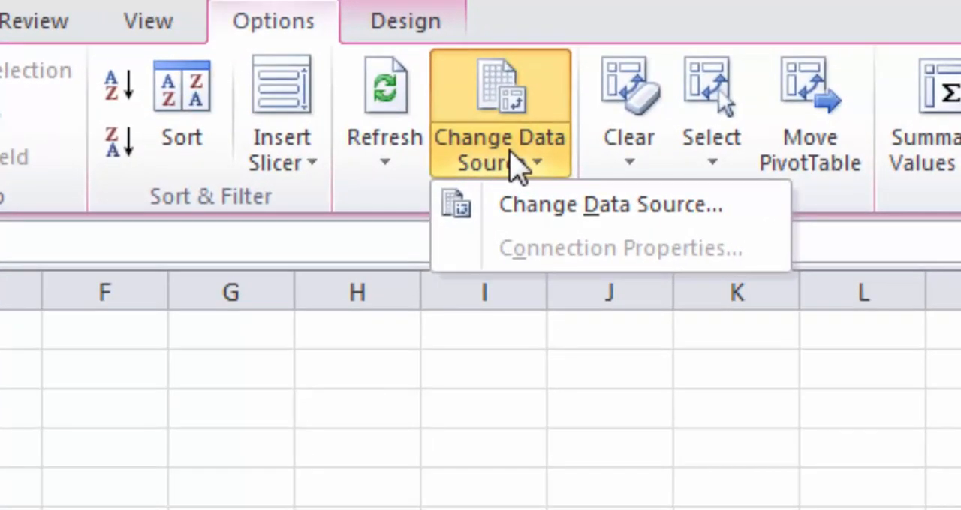
pyautogui.click(604, 205)
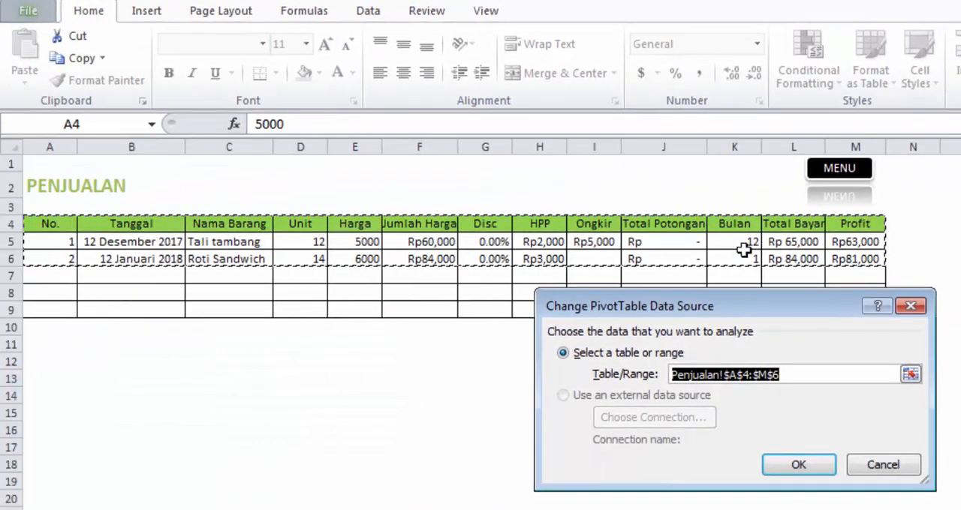
pyautogui.click(874, 465)
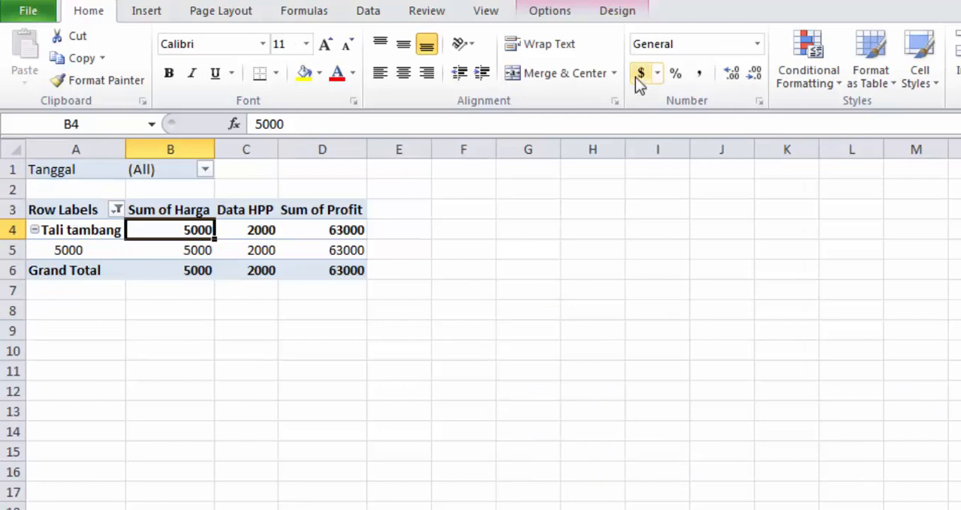
# Step: Insert a clustered column PivotChart from the PivotTable and move it beside the table
pyautogui.click(327, 245)
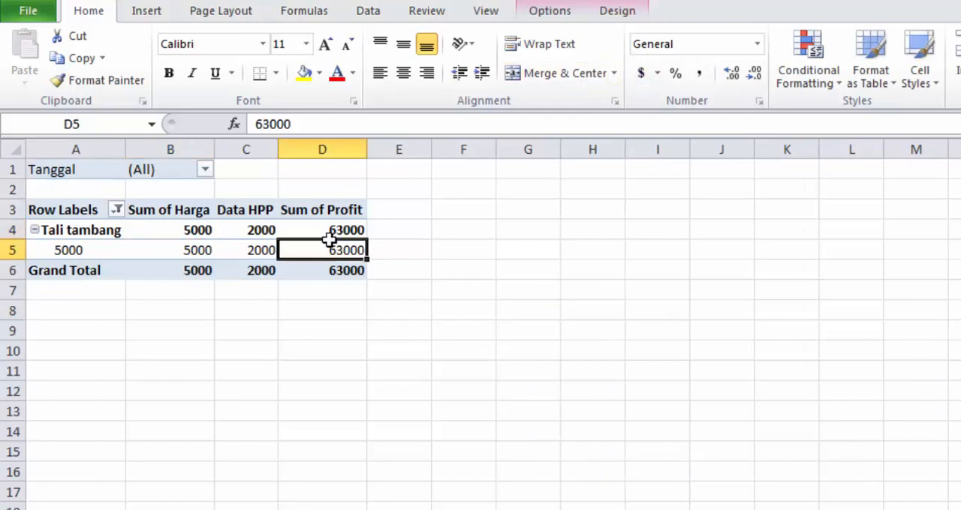
pyautogui.click(625, 11)
pyautogui.click(561, 17)
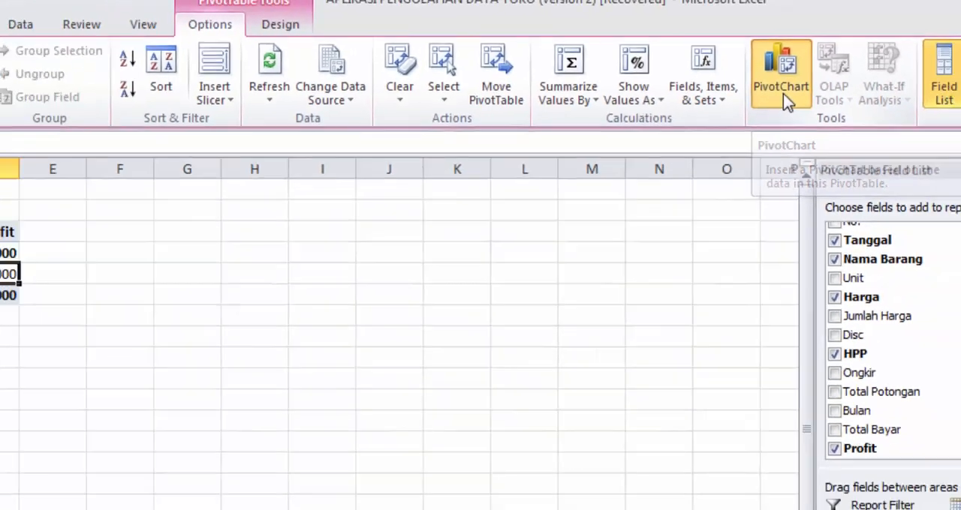
pyautogui.click(782, 93)
pyautogui.moveTo(405, 166); pyautogui.dragTo(325, 182)
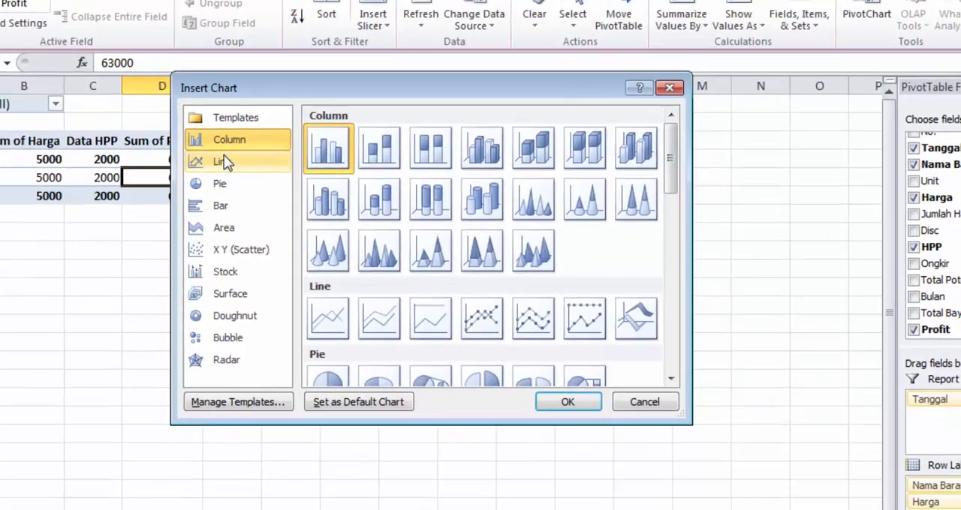
pyautogui.click(268, 180)
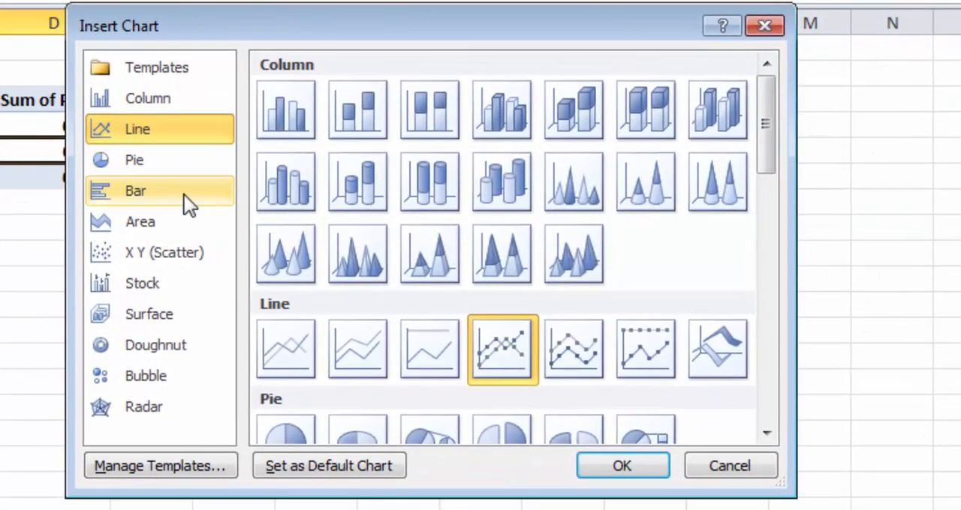
pyautogui.moveTo(763, 150); pyautogui.dragTo(757, 101)
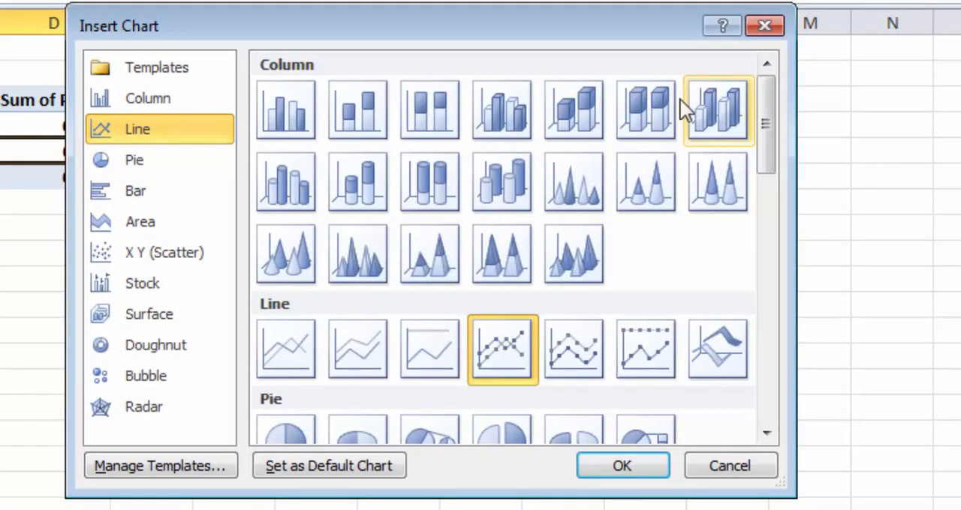
pyautogui.click(302, 106)
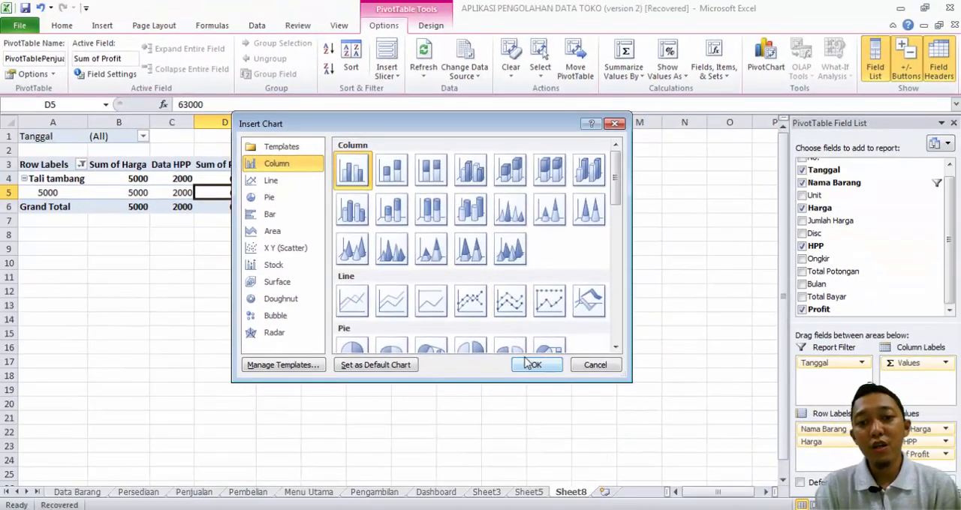
pyautogui.click(533, 365)
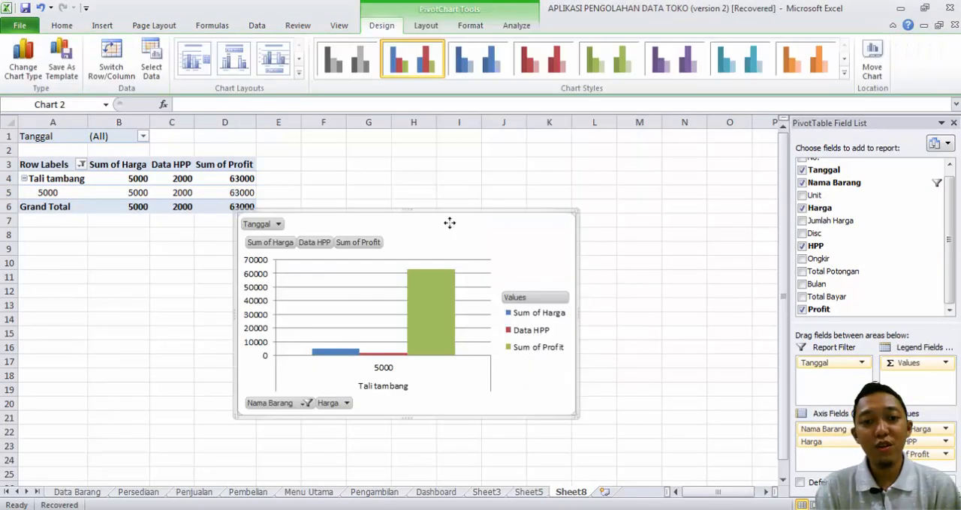
pyautogui.moveTo(449, 223); pyautogui.dragTo(498, 209)
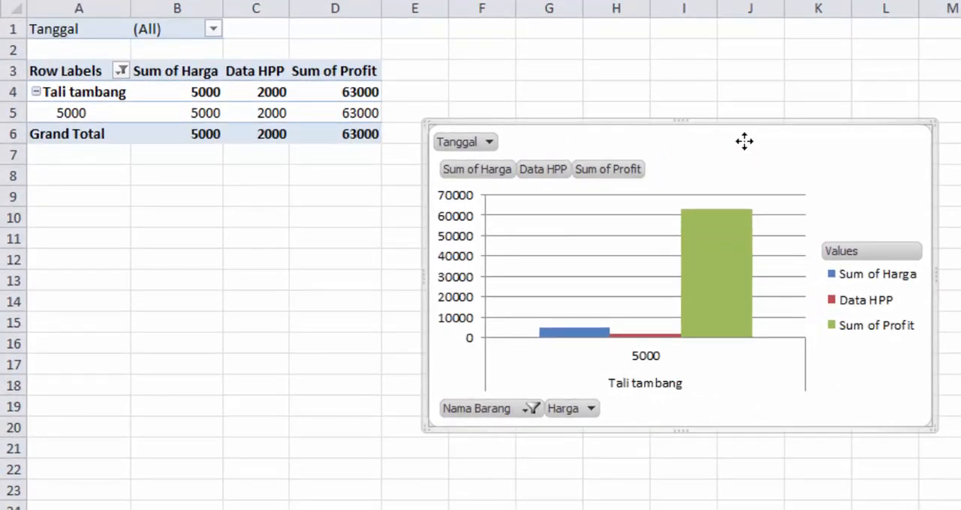
# Step: Filter the PivotChart's Tanggal field to 12 Desember 2017
pyautogui.click(485, 142)
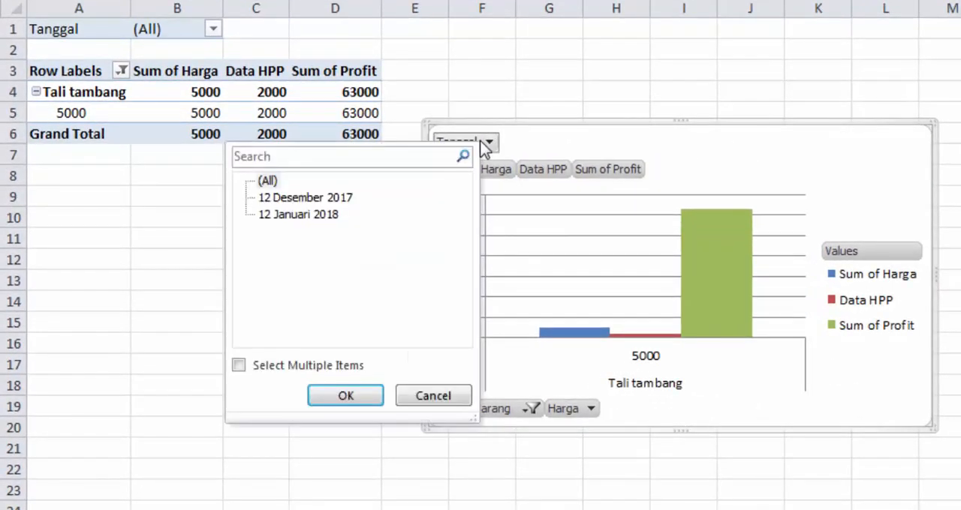
pyautogui.click(295, 199)
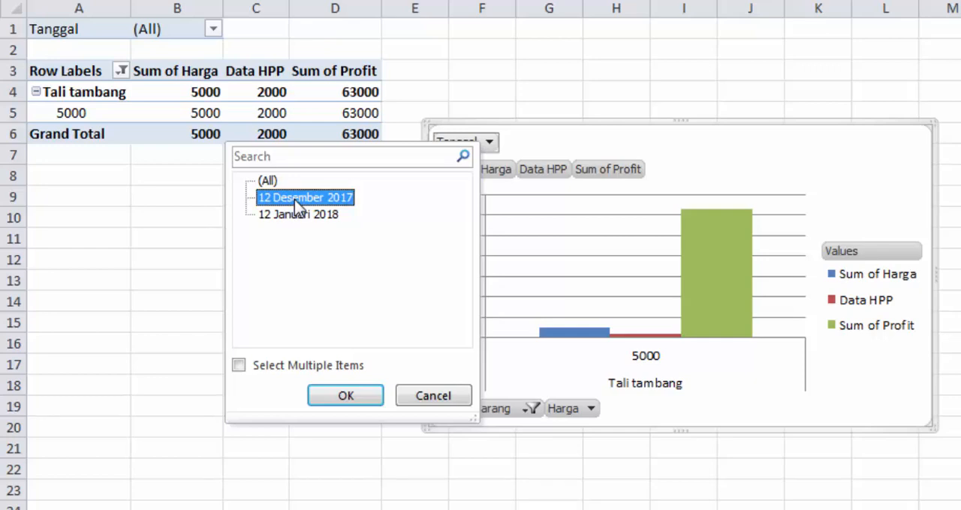
pyautogui.click(331, 394)
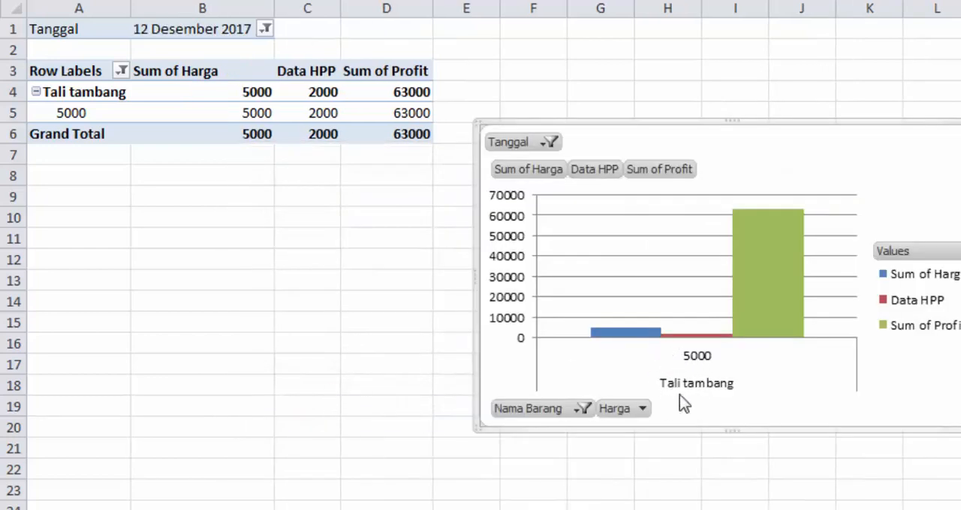
# Step: Select all items in the PivotChart's Nama Barang filter
pyautogui.click(582, 410)
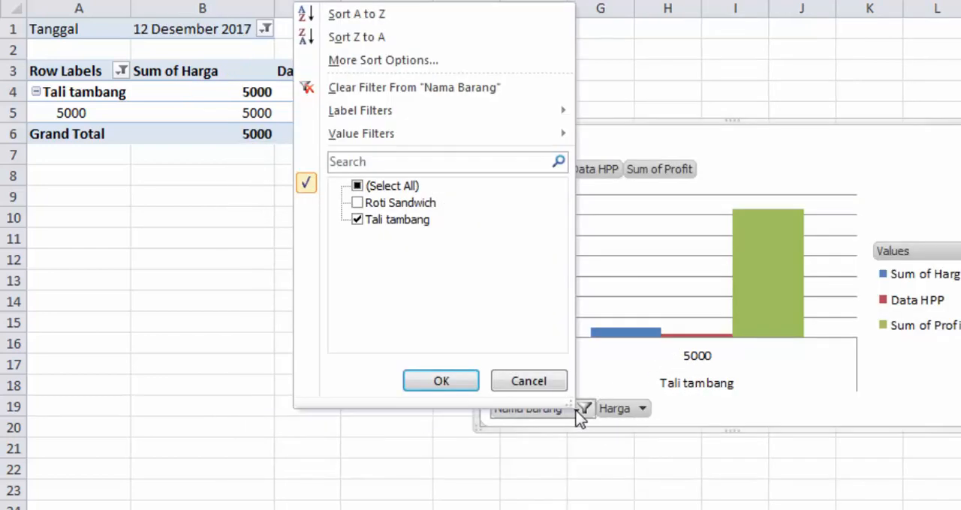
pyautogui.click(368, 186)
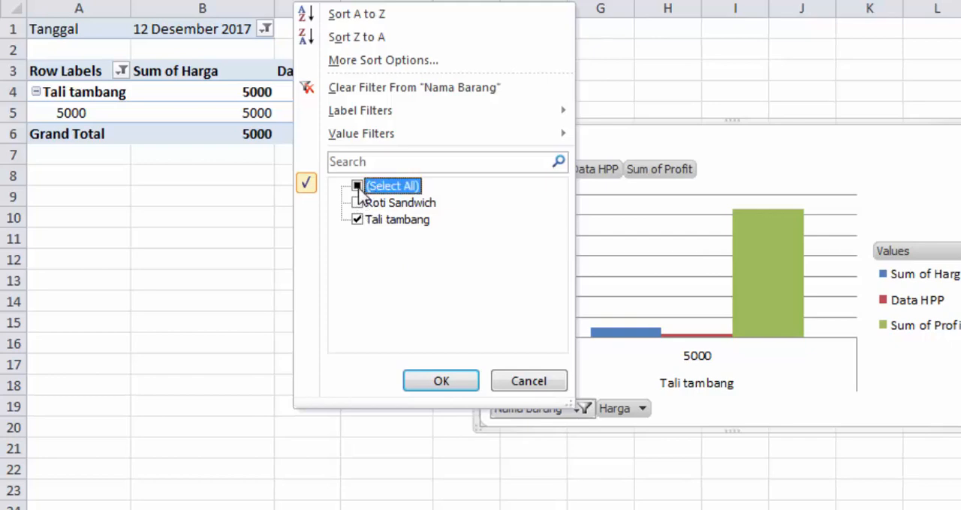
pyautogui.click(442, 383)
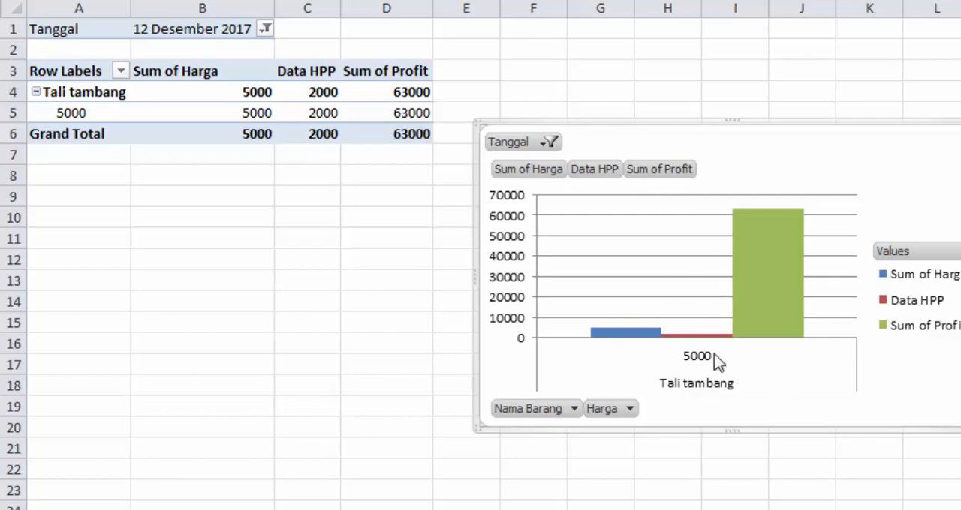
# Step: Set the PivotChart's Tanggal filter to (All)
pyautogui.click(550, 142)
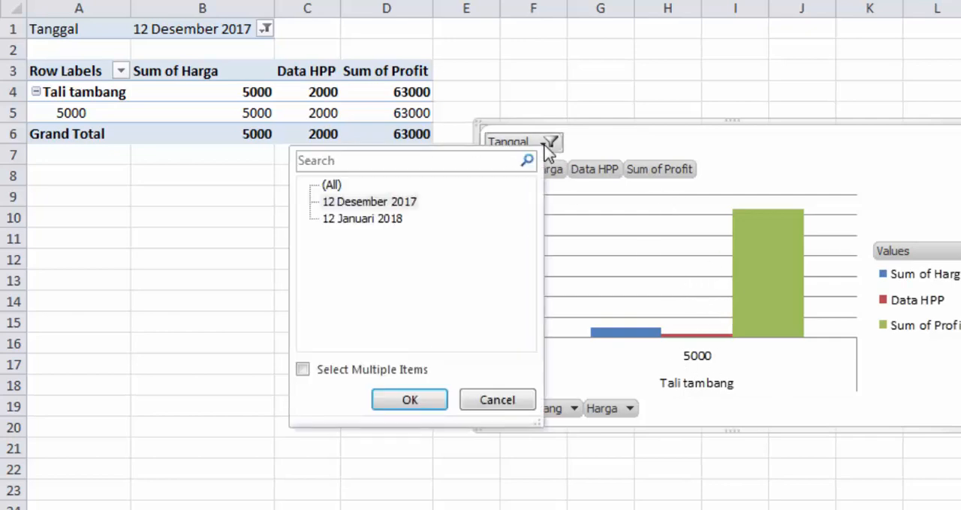
pyautogui.click(331, 187)
pyautogui.click(416, 399)
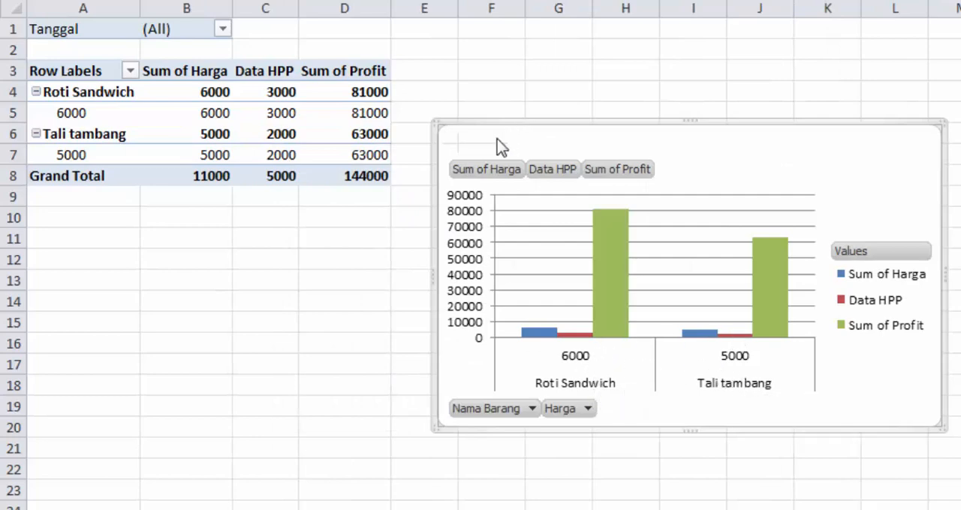
pyautogui.click(498, 143)
pyautogui.click(499, 144)
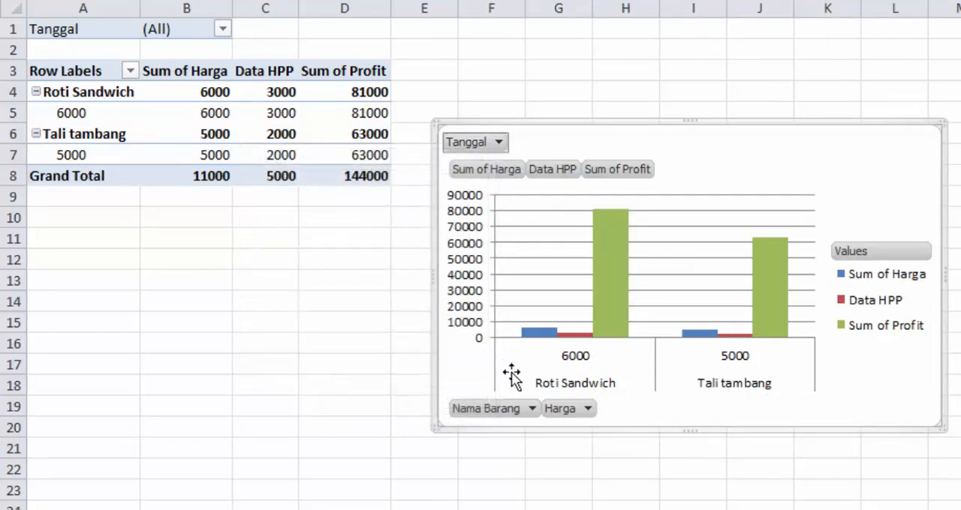
# Step: Examine the PivotChart's Nama Barang and Tanggal filter lists and its available design, layout, formatting and analysis options
pyautogui.click(531, 409)
pyautogui.click(677, 459)
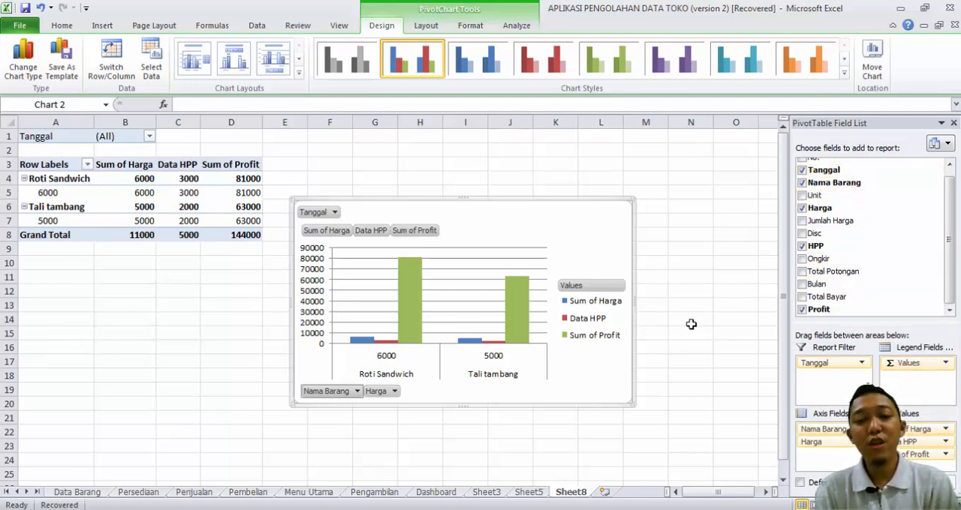
pyautogui.moveTo(521, 201); pyautogui.dragTo(477, 204)
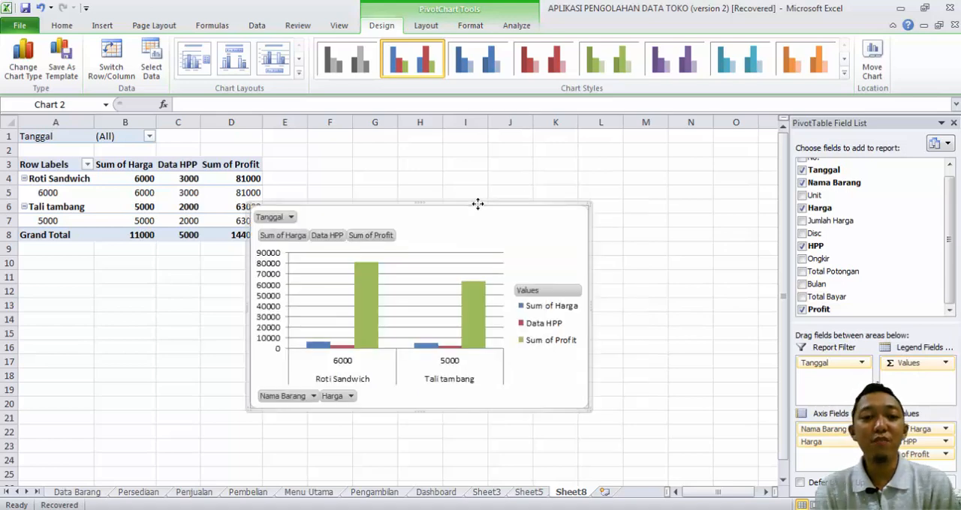
pyautogui.click(289, 219)
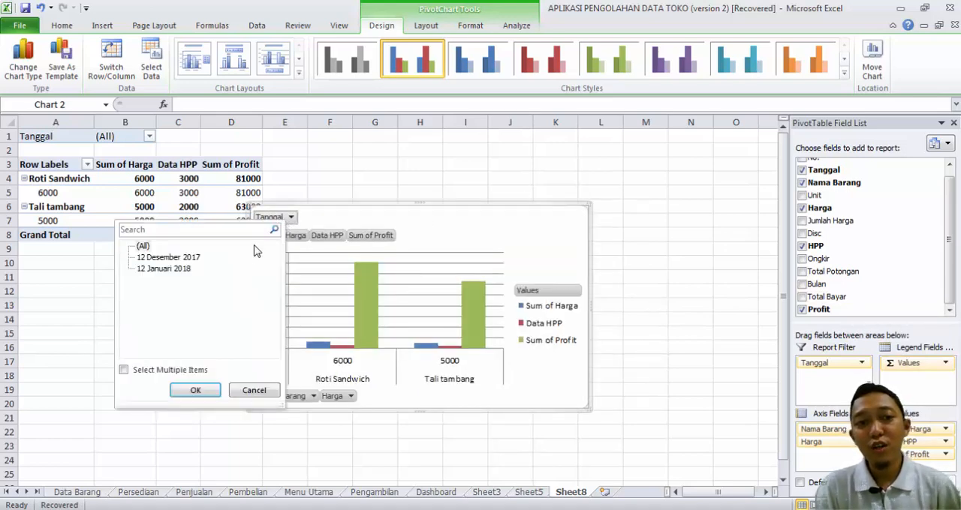
pyautogui.click(353, 182)
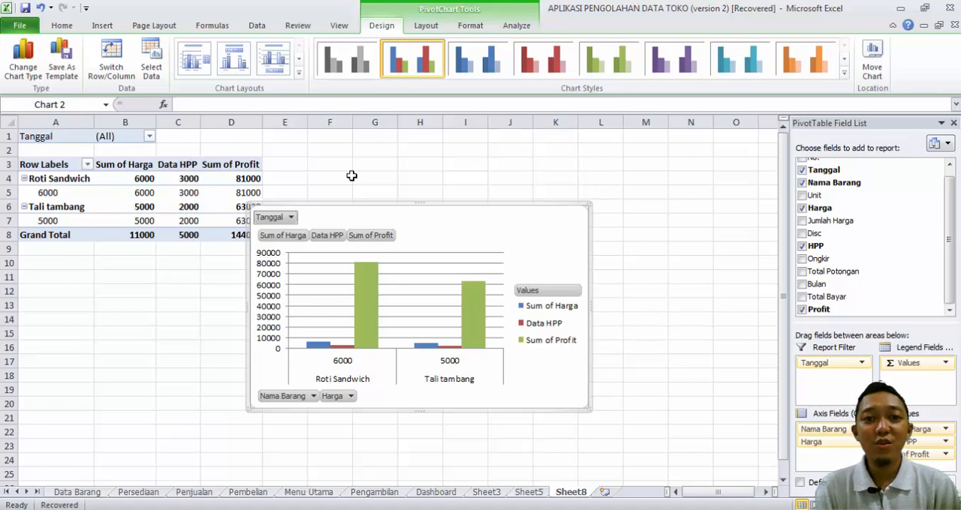
pyautogui.click(422, 25)
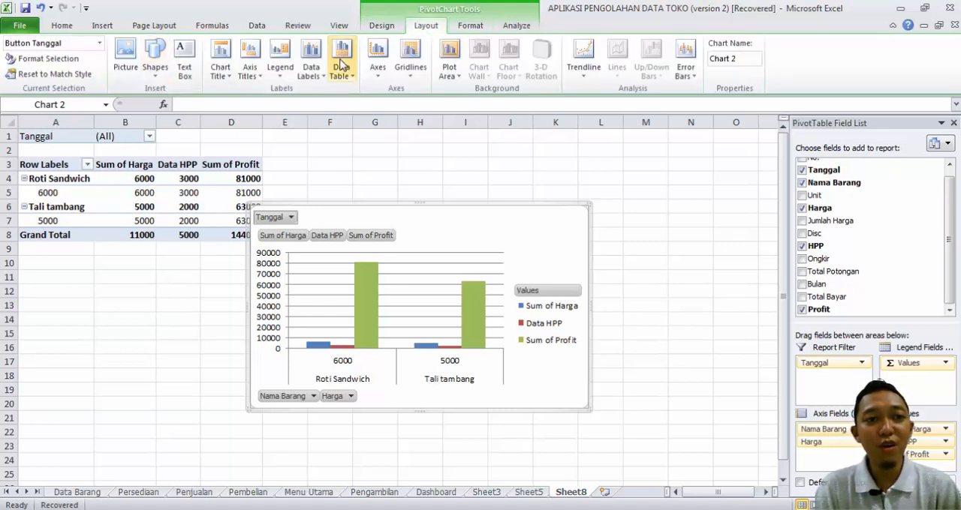
pyautogui.click(460, 27)
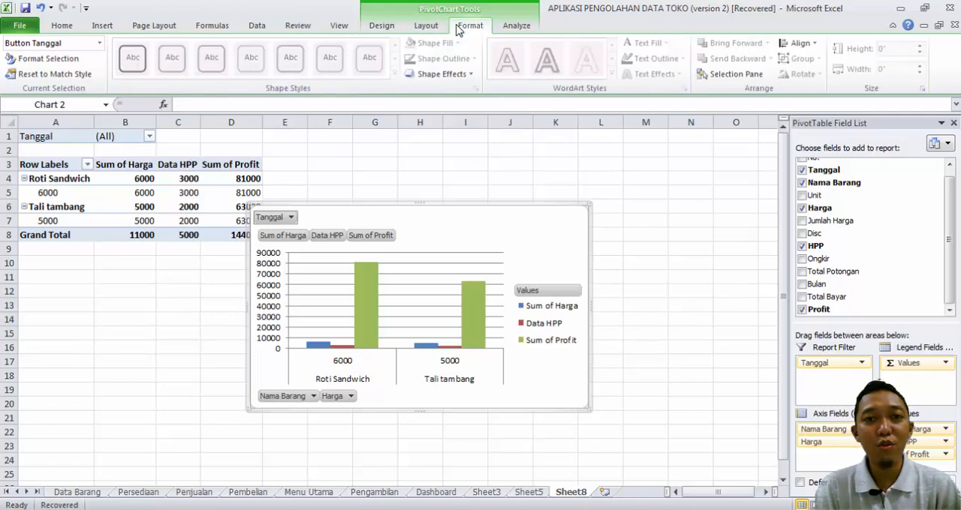
pyautogui.click(512, 27)
pyautogui.click(470, 29)
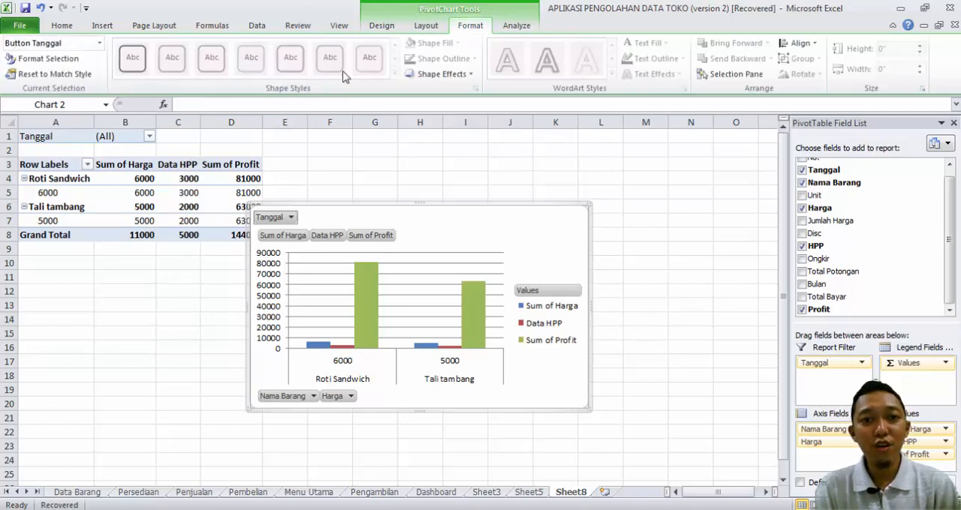
pyautogui.click(382, 27)
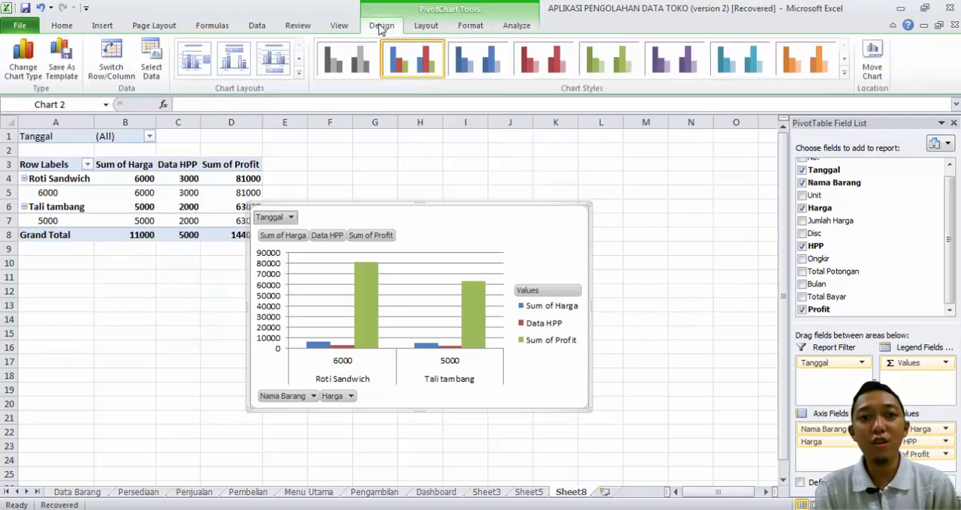
pyautogui.click(431, 27)
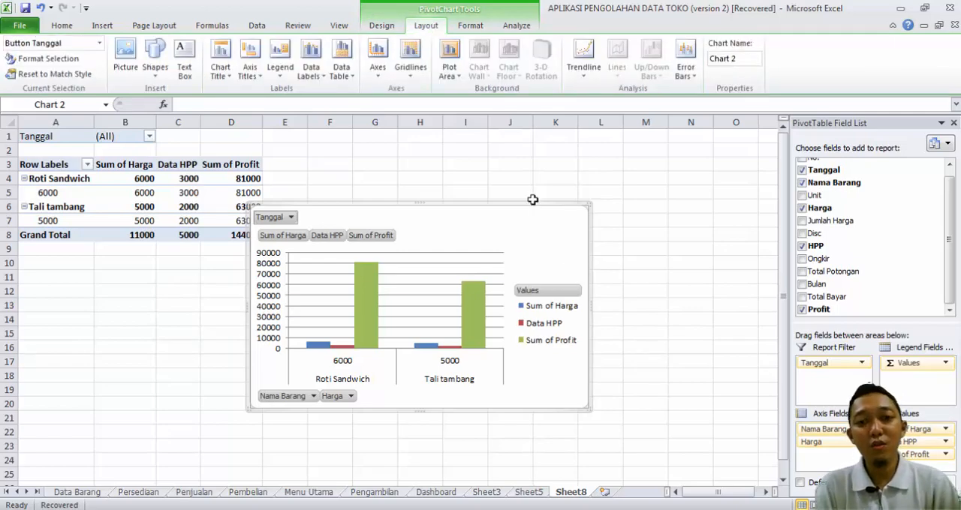
# Step: Move the PivotChart clear of the PivotTable so that it no longer covers the Sum of Profit column
pyautogui.moveTo(533, 208); pyautogui.dragTo(559, 196)
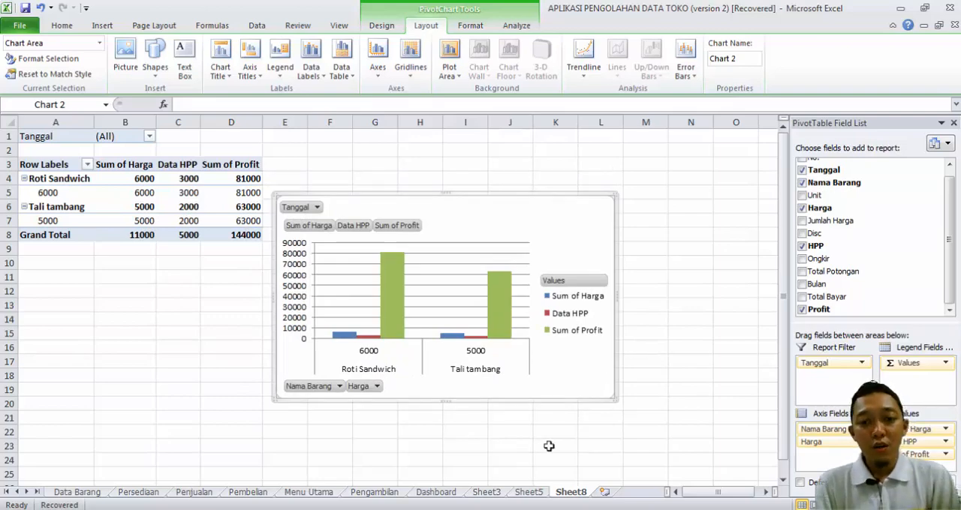
# Step: Add a new worksheet after Sheet8 and insert a blank 2-D clustered column chart on it
pyautogui.click(528, 492)
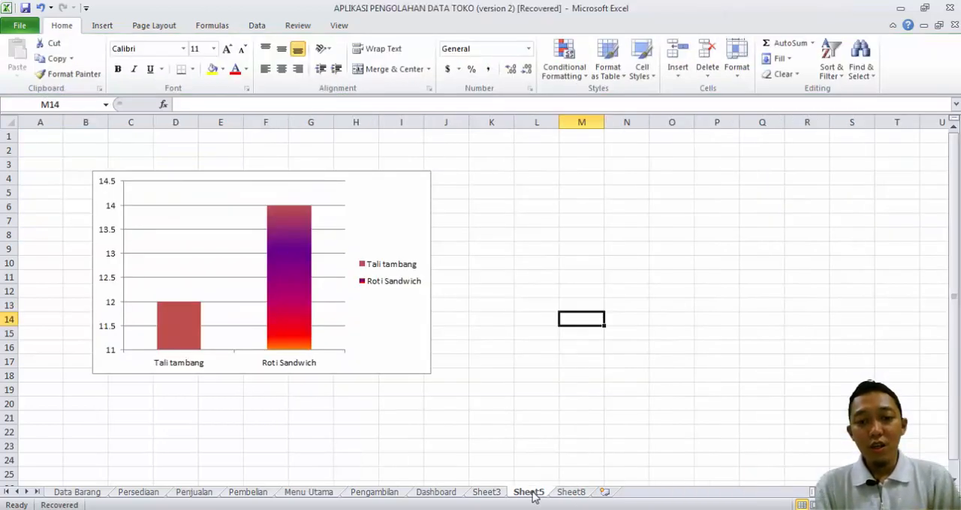
pyautogui.click(604, 492)
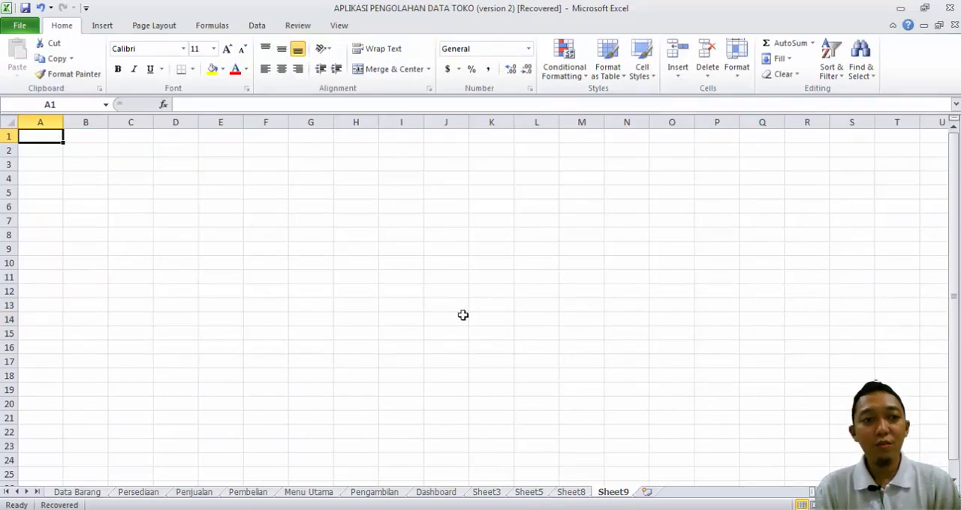
pyautogui.click(53, 154)
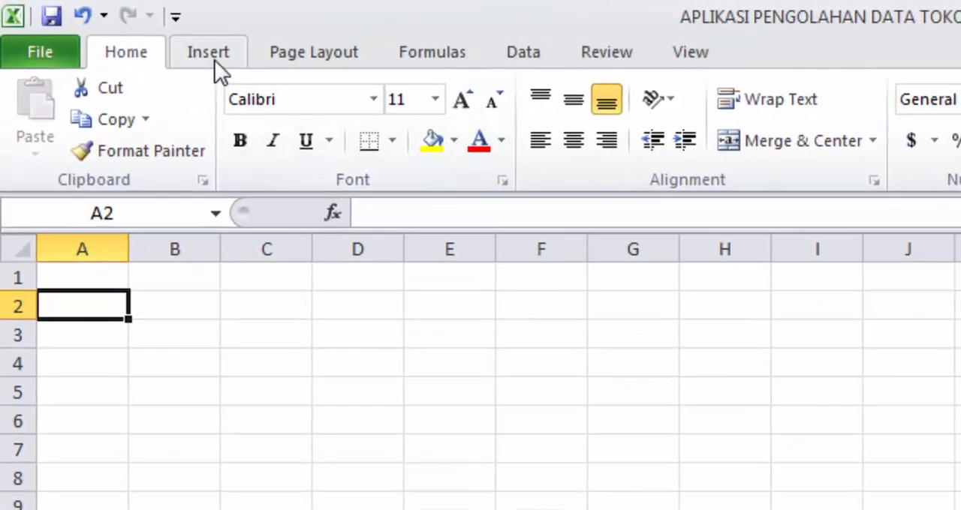
pyautogui.click(105, 27)
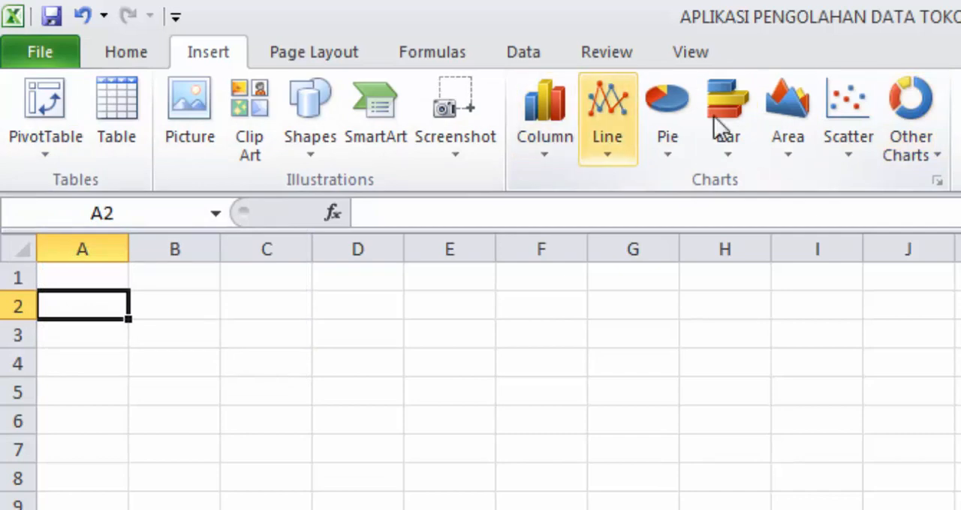
pyautogui.click(557, 143)
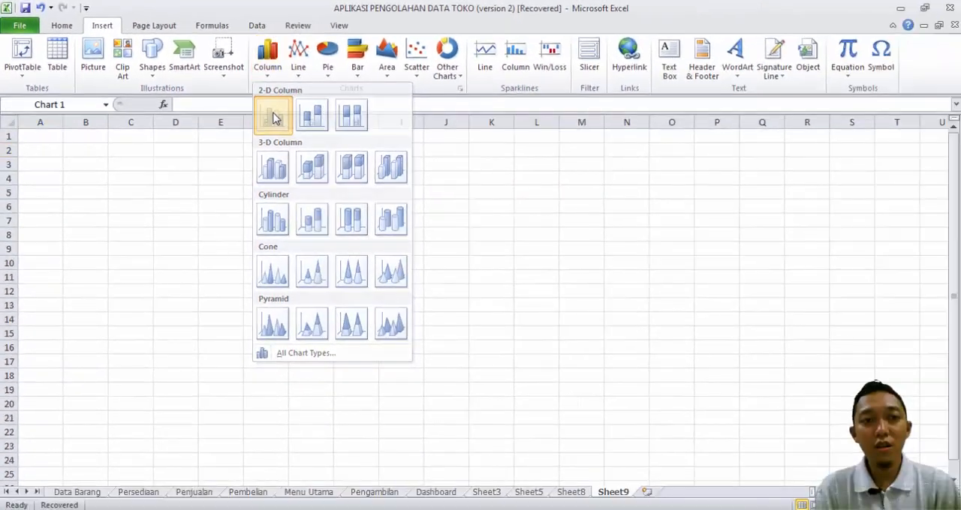
pyautogui.click(517, 216)
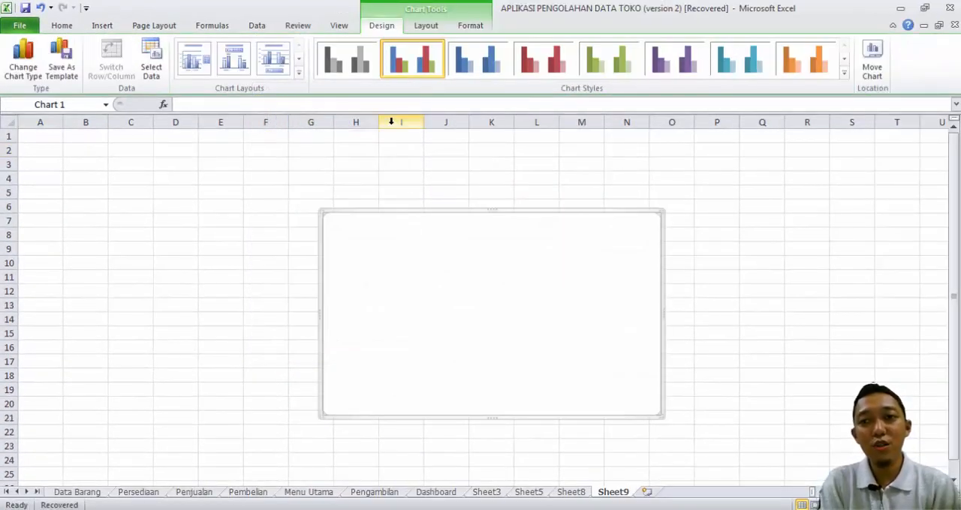
pyautogui.click(844, 74)
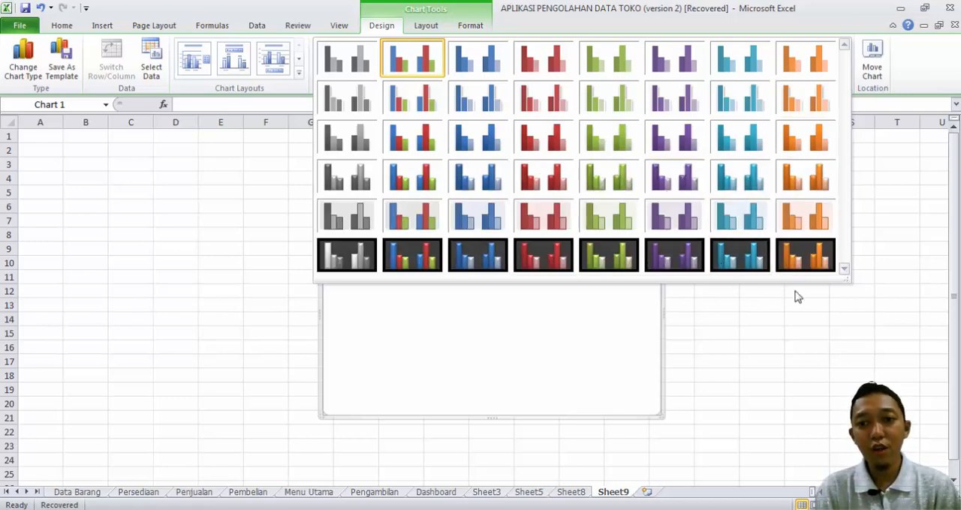
pyautogui.click(783, 323)
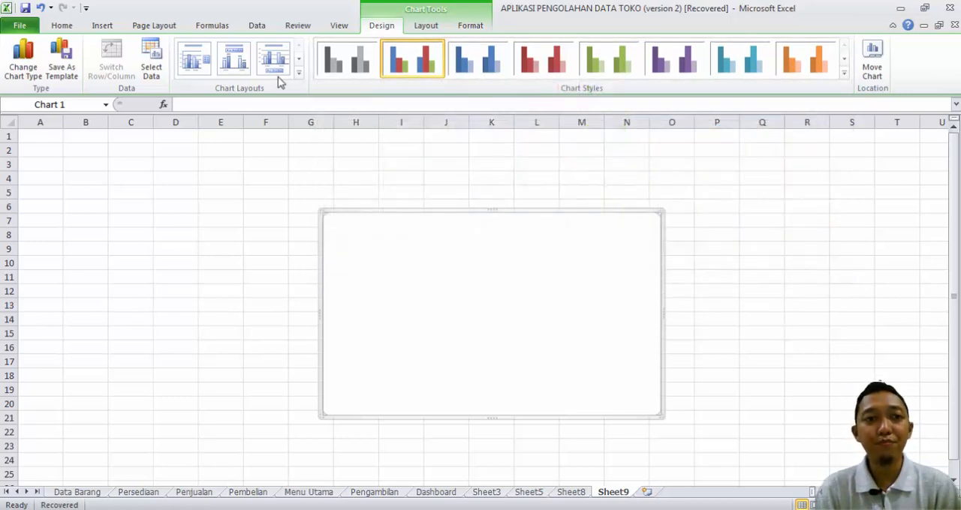
pyautogui.click(299, 74)
pyautogui.click(352, 159)
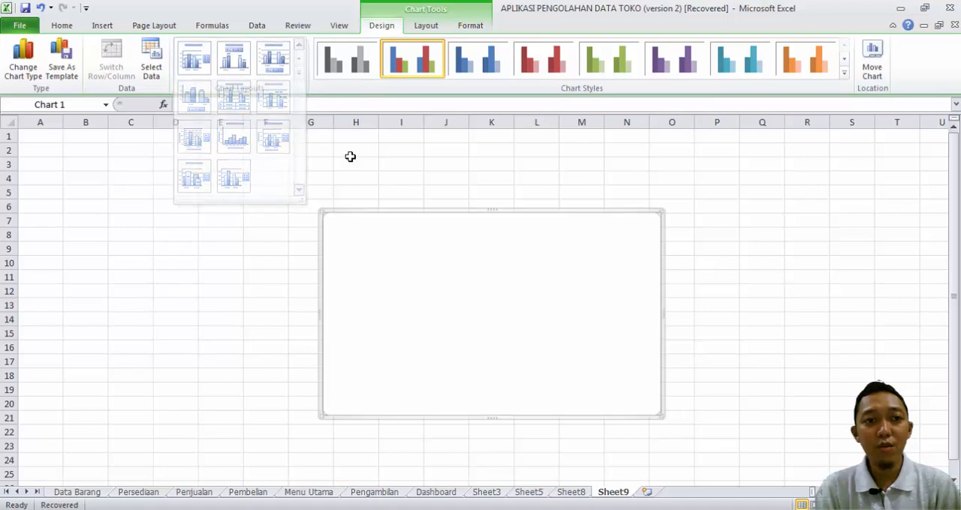
# Step: Set the blank chart's data range to =Penjualan!$A$4:$M$6 and reposition the chart slightly on the sheet
pyautogui.moveTo(495, 260); pyautogui.dragTo(476, 238)
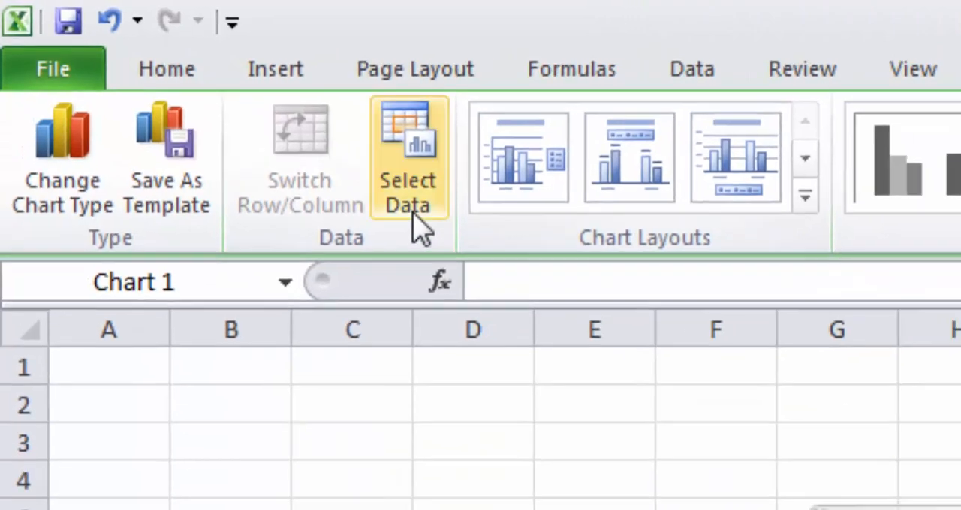
pyautogui.click(412, 216)
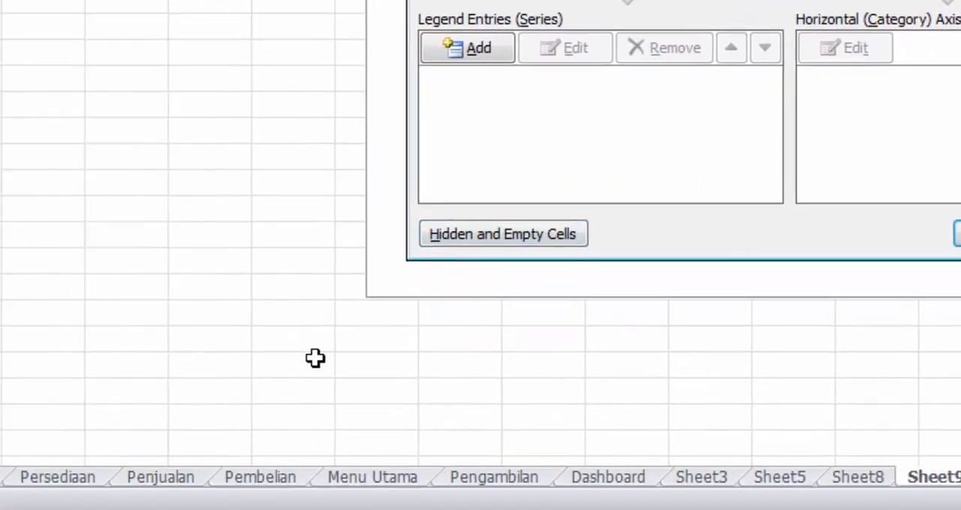
pyautogui.click(130, 496)
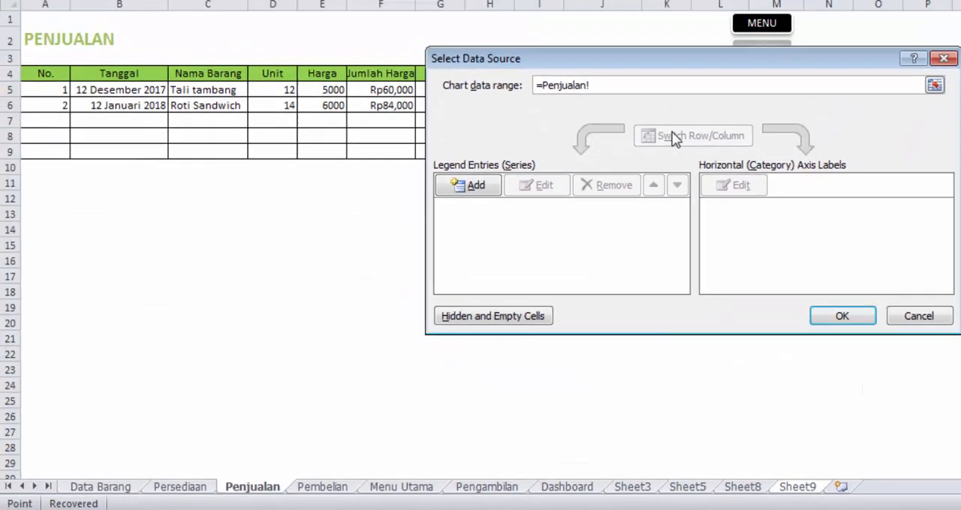
pyautogui.moveTo(722, 62); pyautogui.dragTo(644, 177)
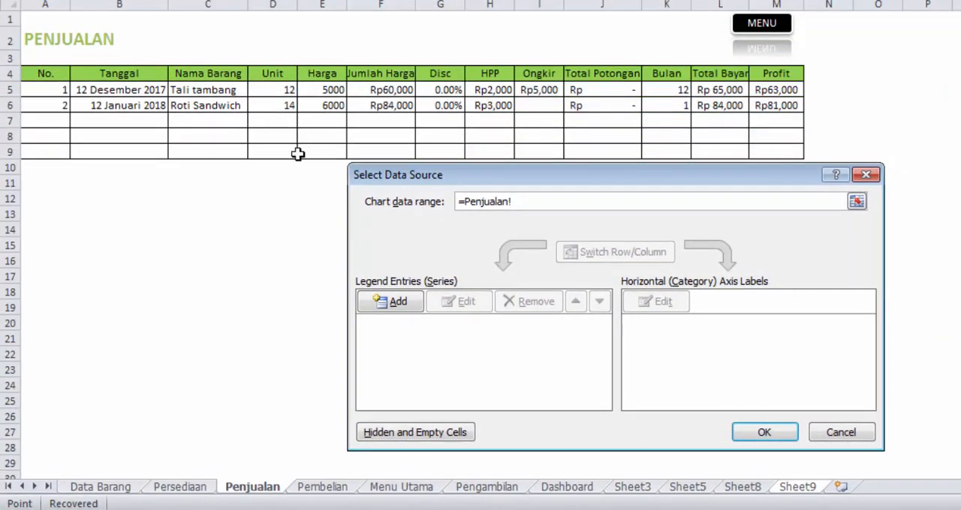
pyautogui.moveTo(41, 72); pyautogui.dragTo(767, 106)
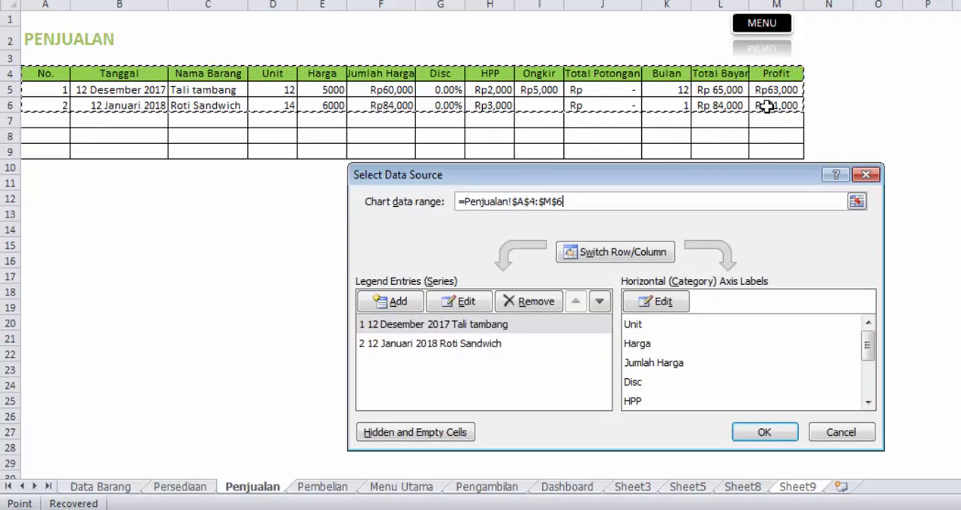
pyautogui.click(762, 433)
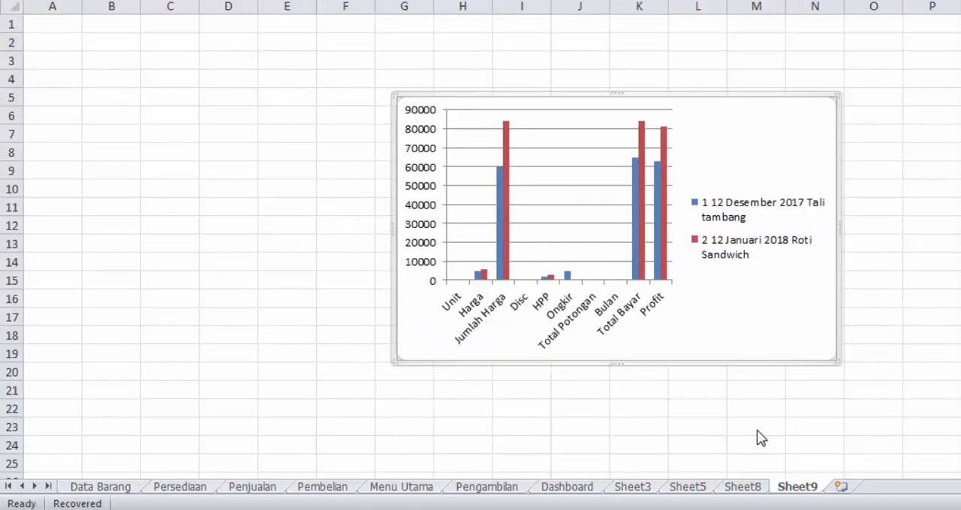
pyautogui.moveTo(743, 315)
pyautogui.mouseDown()
pyautogui.moveTo(706, 297)
pyautogui.moveTo(756, 304)
pyautogui.mouseUp()
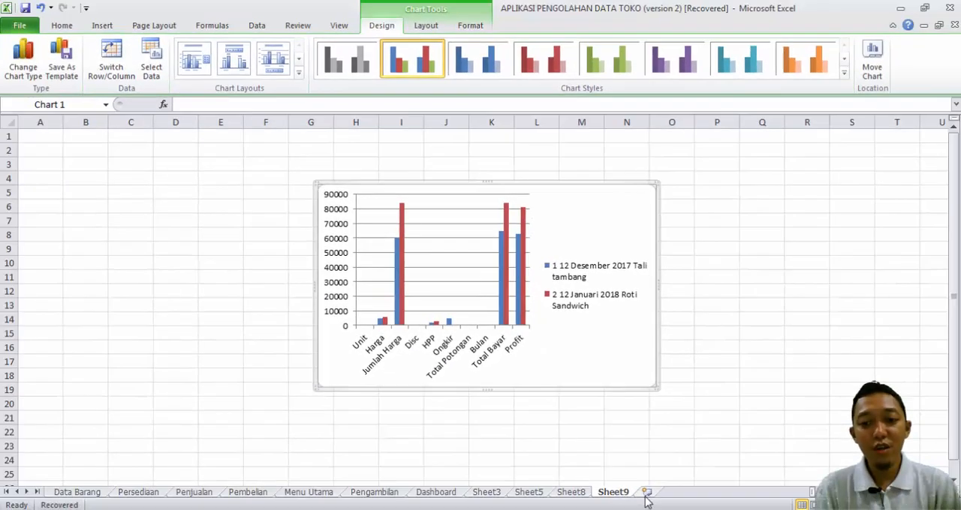
# Step: Add another worksheet after Sheet9 and insert an empty 2-D clustered column chart there
pyautogui.click(646, 494)
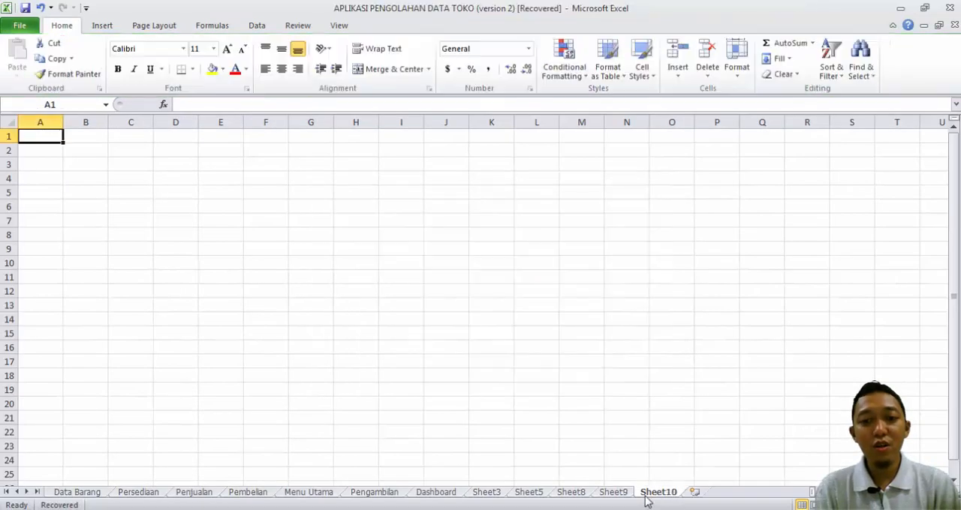
pyautogui.click(38, 152)
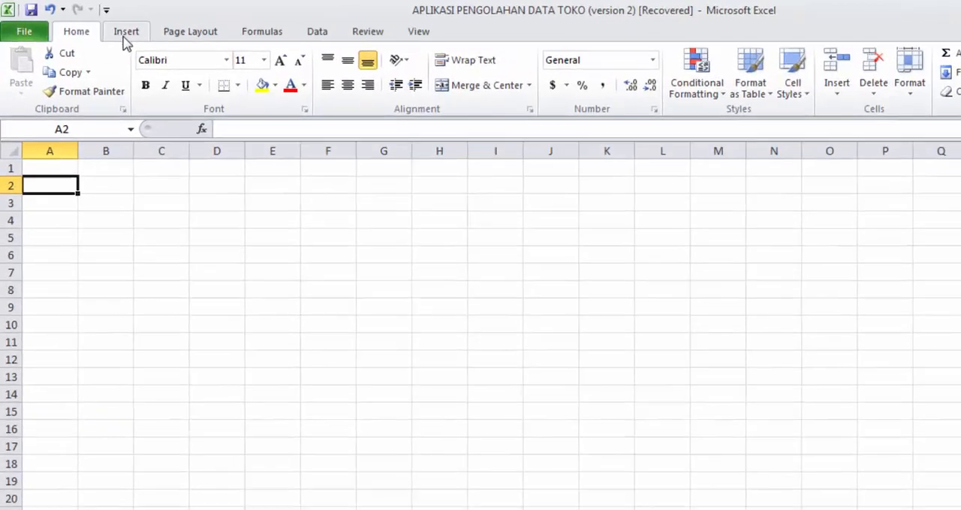
pyautogui.click(102, 25)
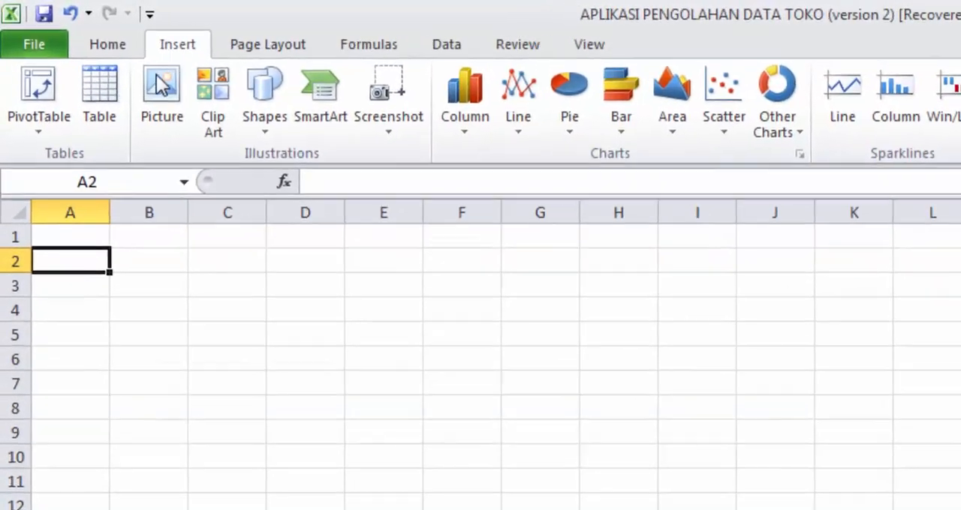
pyautogui.click(464, 110)
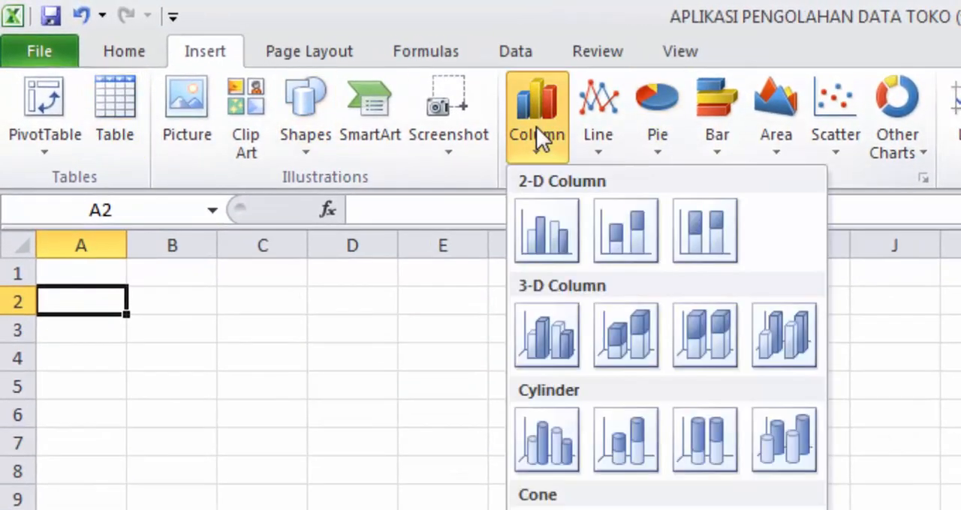
pyautogui.click(550, 229)
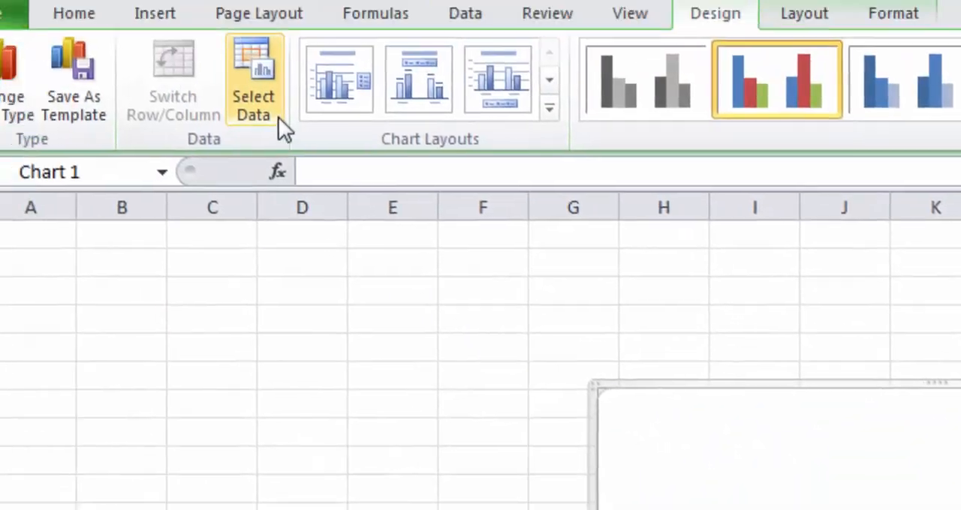
# Step: Add a data series to the empty Sheet10 chart, taking its name from =Penjualan!$C$5
pyautogui.click(277, 118)
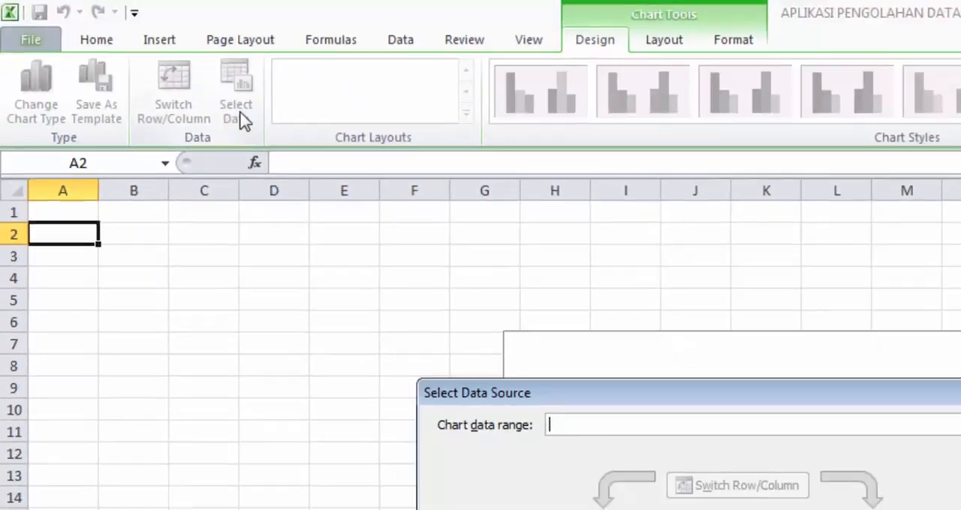
pyautogui.moveTo(782, 396); pyautogui.dragTo(784, 225)
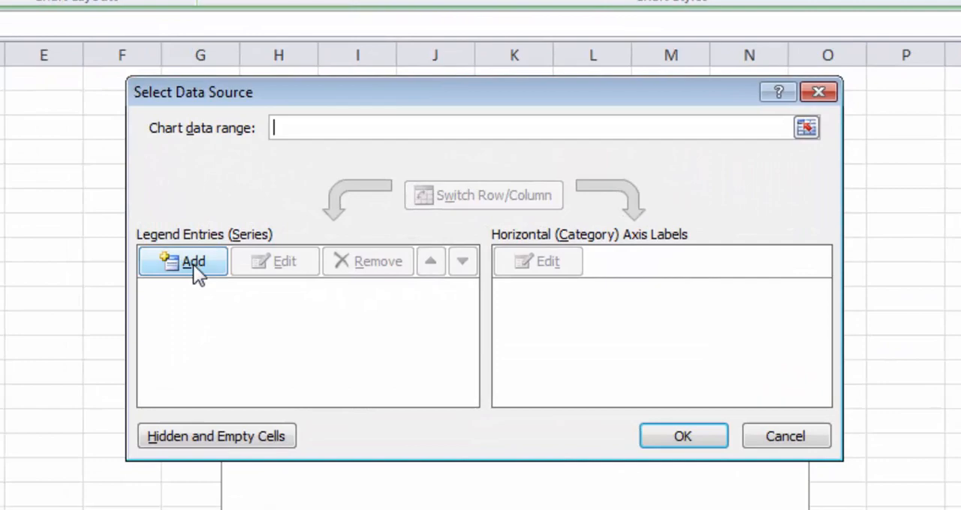
pyautogui.click(270, 246)
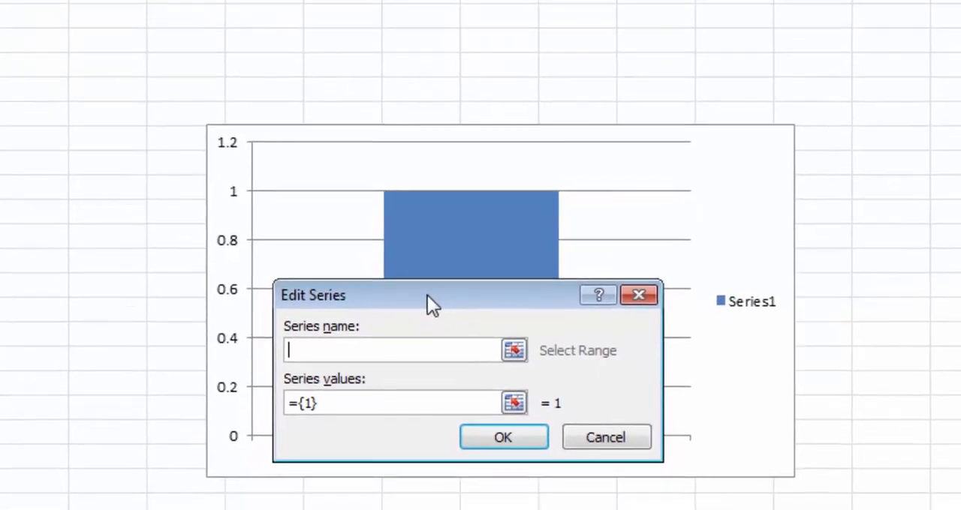
pyautogui.moveTo(441, 388); pyautogui.dragTo(609, 257)
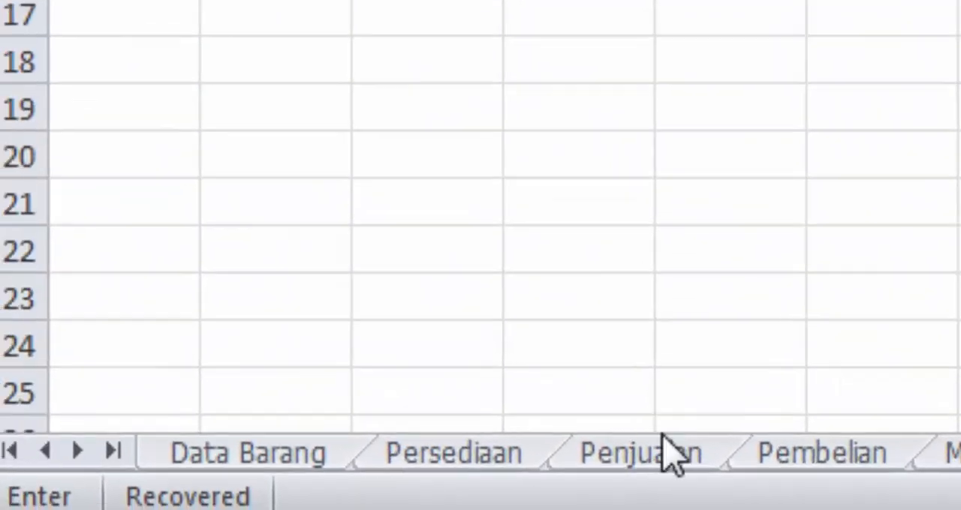
pyautogui.click(480, 476)
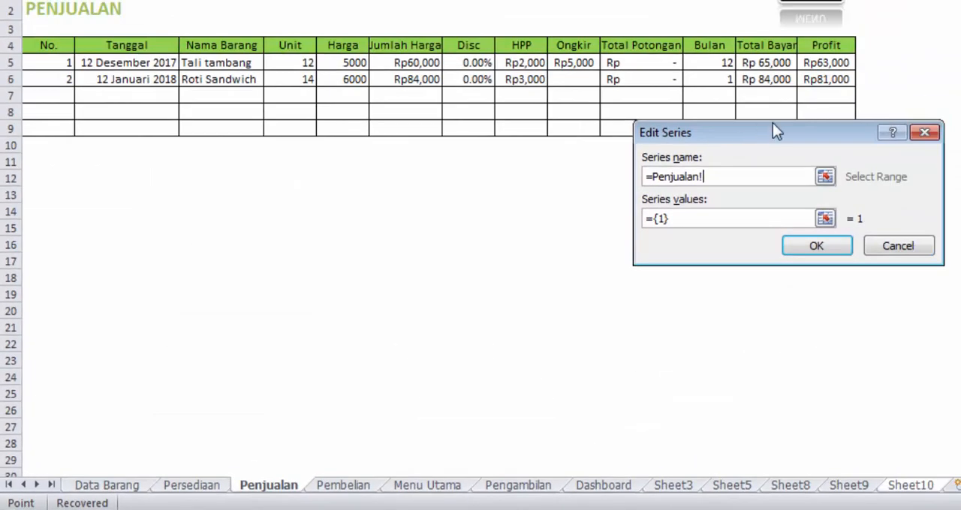
pyautogui.moveTo(775, 131); pyautogui.dragTo(740, 82)
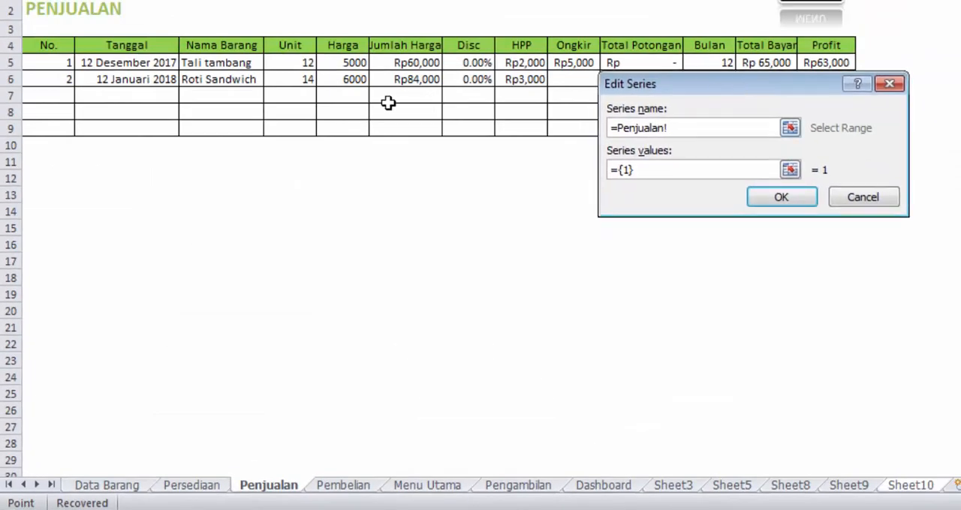
pyautogui.click(207, 66)
# Step: Set the new series' values to =Penjualan!$D$5 and confirm the series
pyautogui.click(631, 170)
pyautogui.click(653, 169)
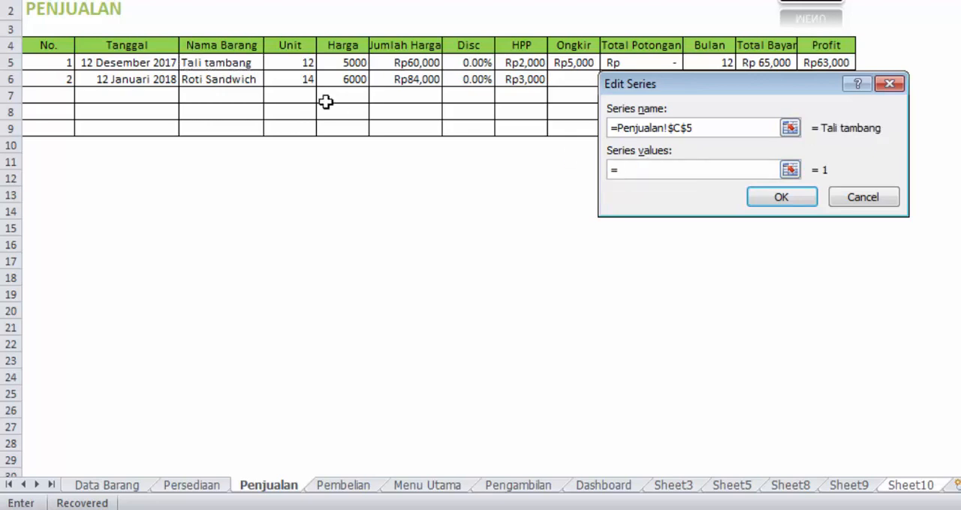
pyautogui.click(291, 62)
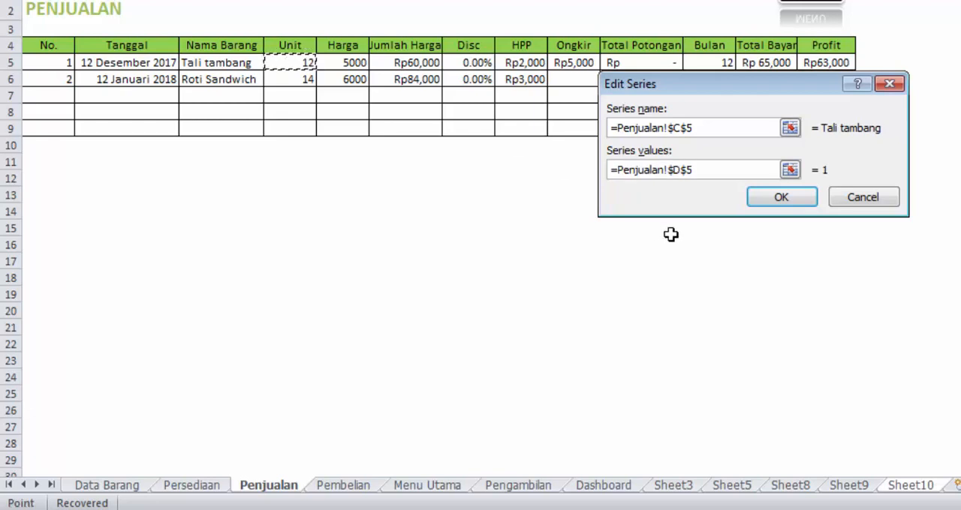
pyautogui.click(700, 170)
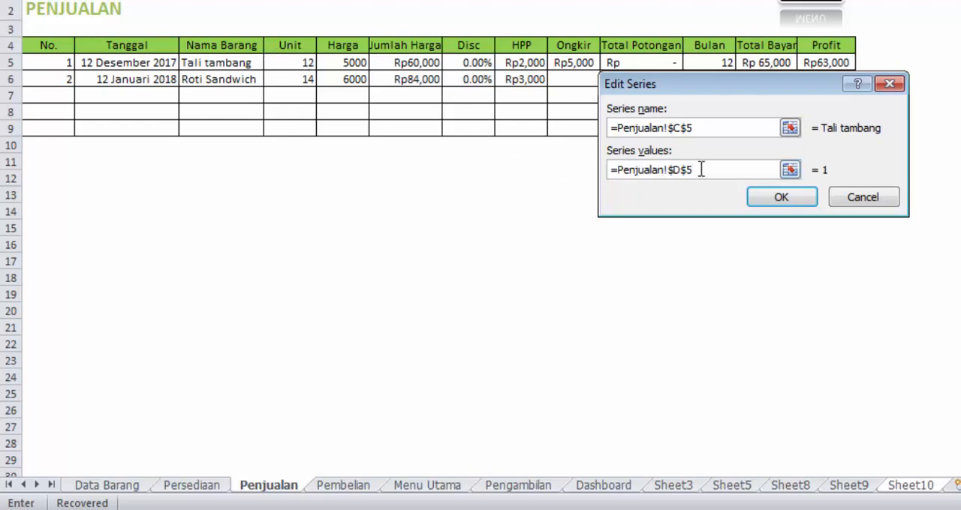
pyautogui.click(781, 197)
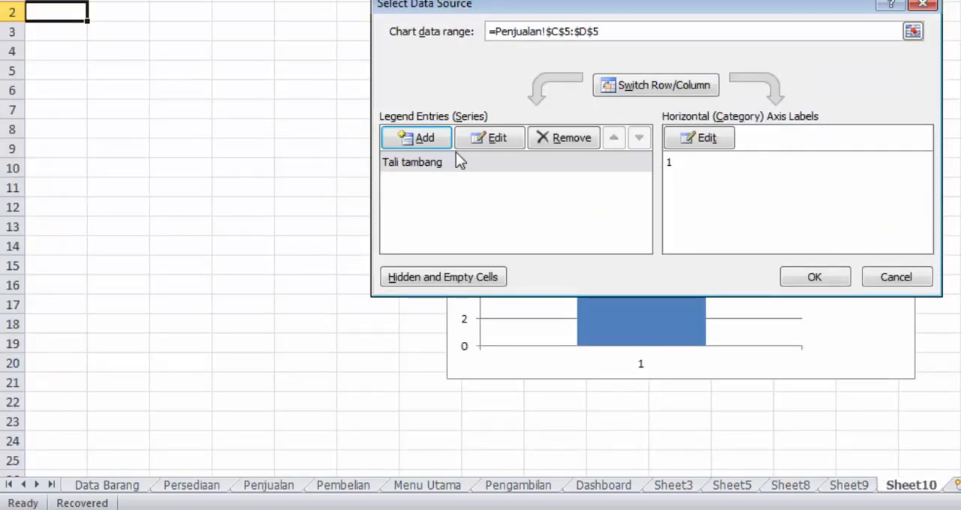
# Step: Add a second data series named from =Penjualan!$C$6 with values from =Penjualan!$D$6
pyautogui.click(433, 137)
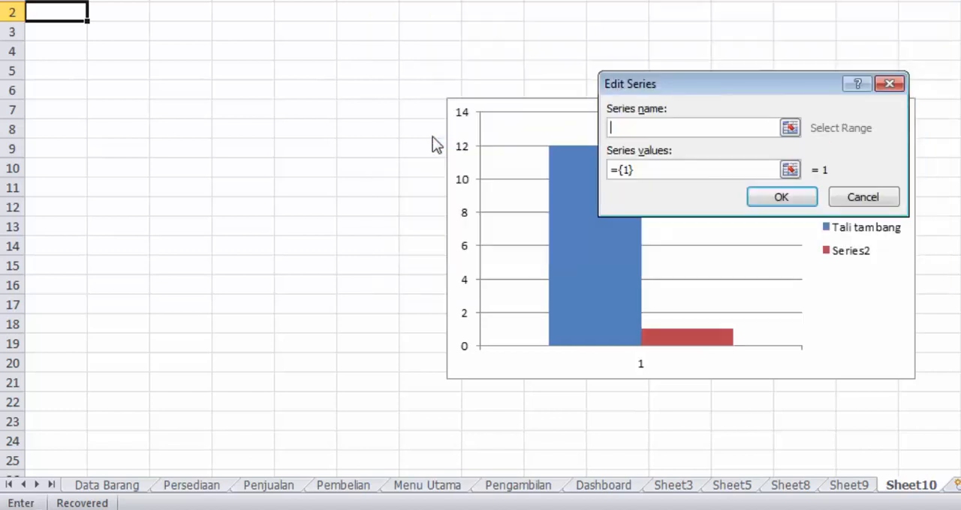
pyautogui.click(284, 486)
pyautogui.click(233, 85)
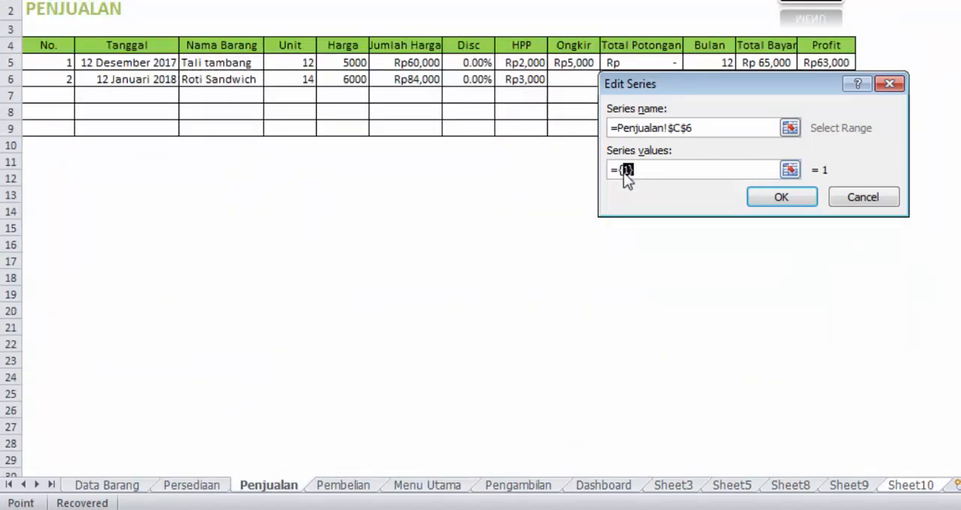
pyautogui.press('BackSpace')
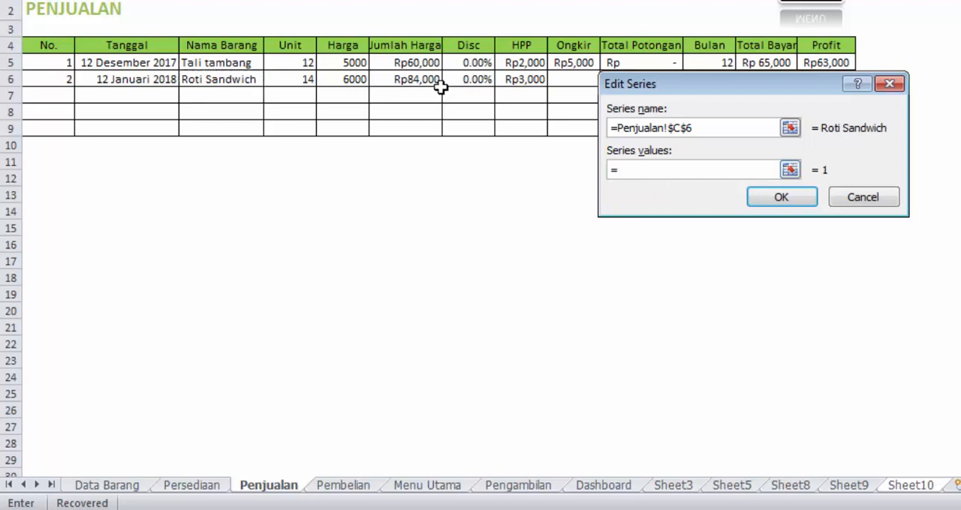
pyautogui.moveTo(716, 90); pyautogui.dragTo(706, 122)
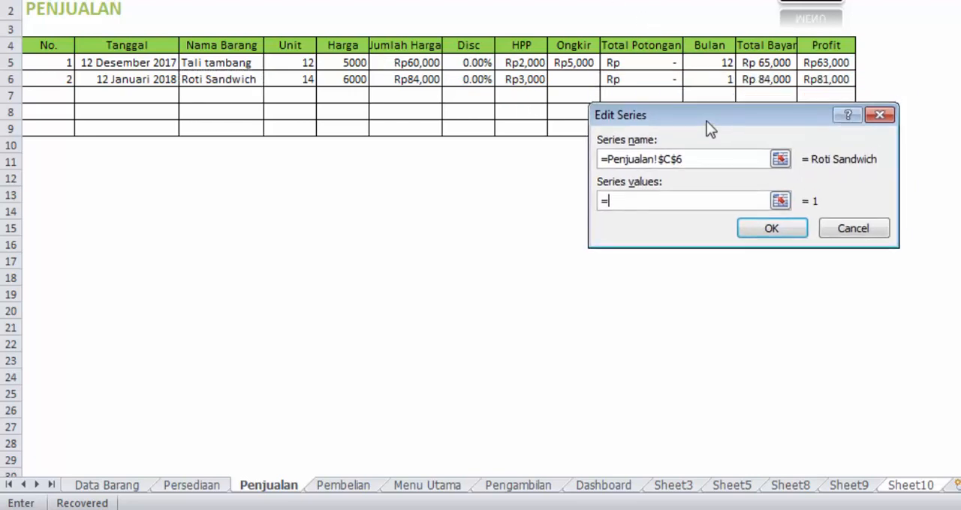
pyautogui.click(295, 81)
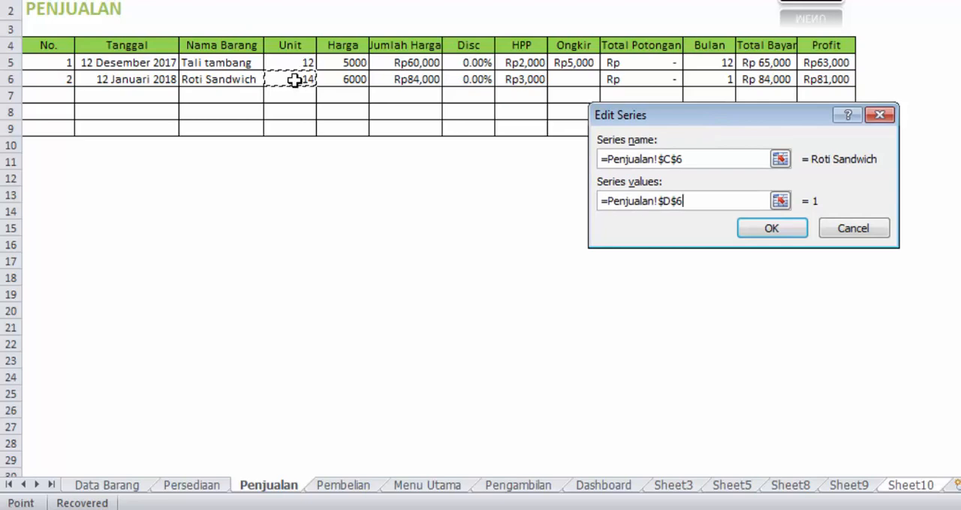
pyautogui.click(754, 232)
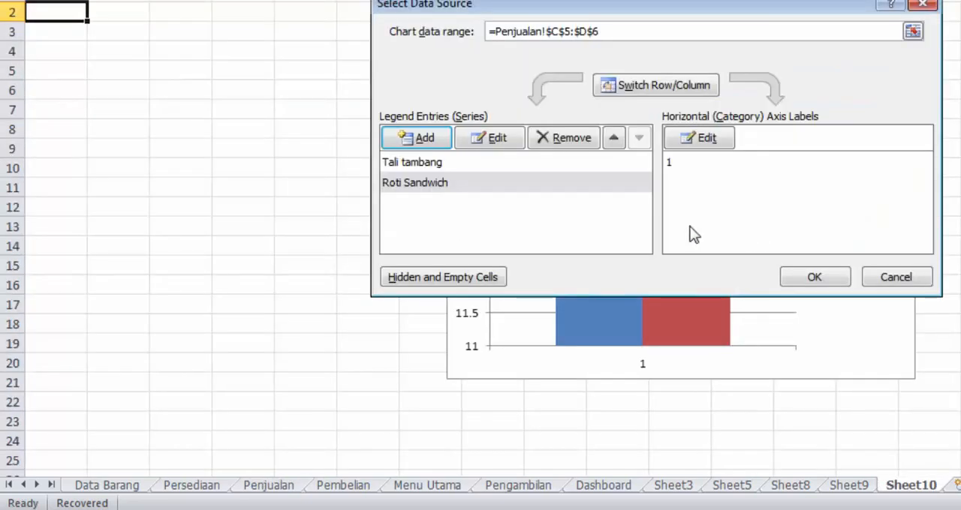
# Step: Set the horizontal axis label range to =Penjualan!$C$4 and apply the chart's data source settings
pyautogui.click(462, 162)
pyautogui.click(420, 186)
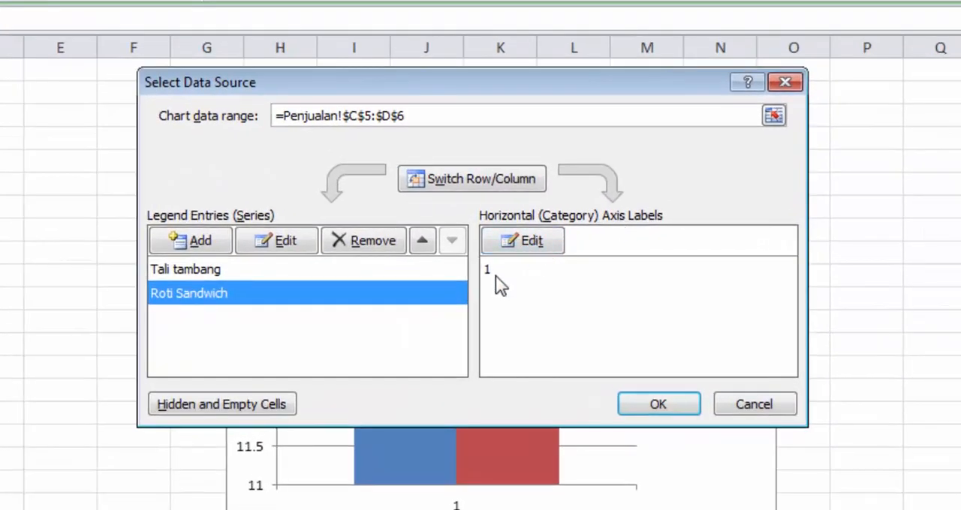
pyautogui.click(498, 270)
pyautogui.click(521, 241)
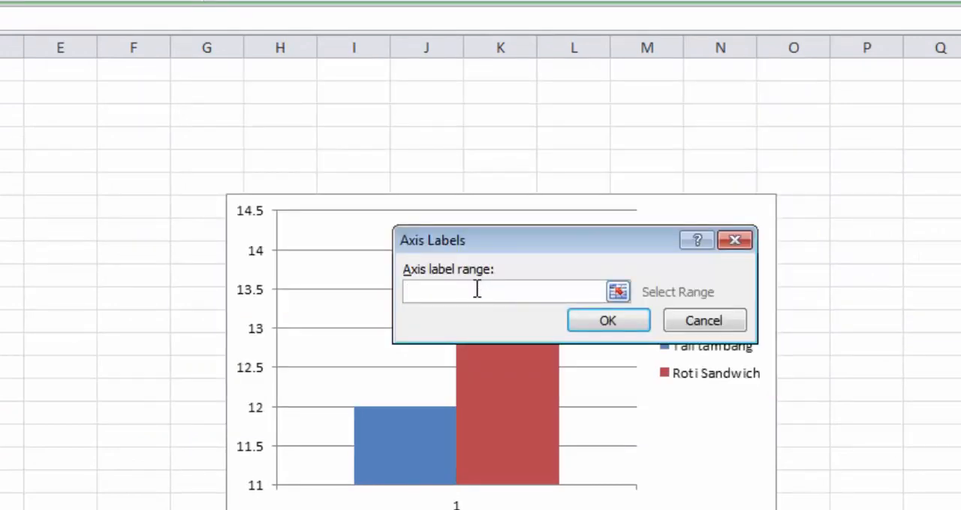
pyautogui.moveTo(550, 245); pyautogui.dragTo(451, 97)
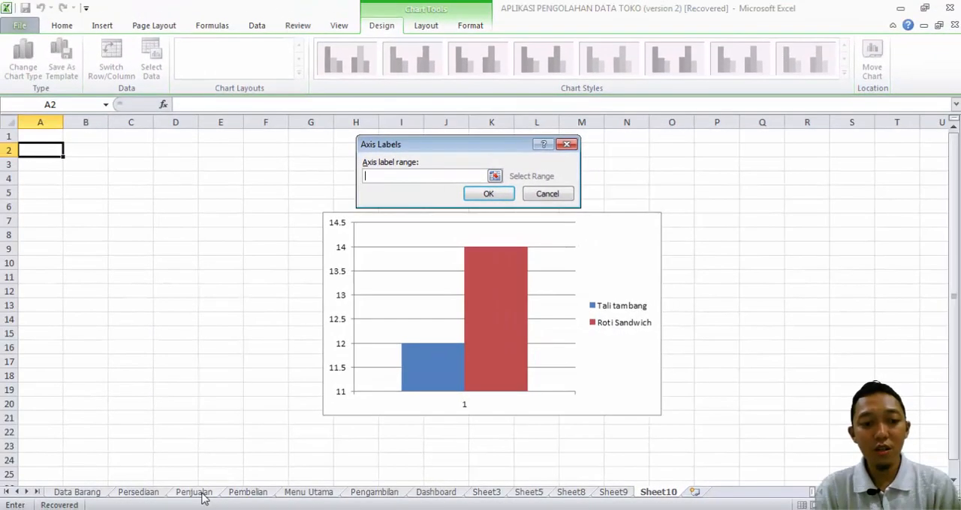
pyautogui.click(201, 495)
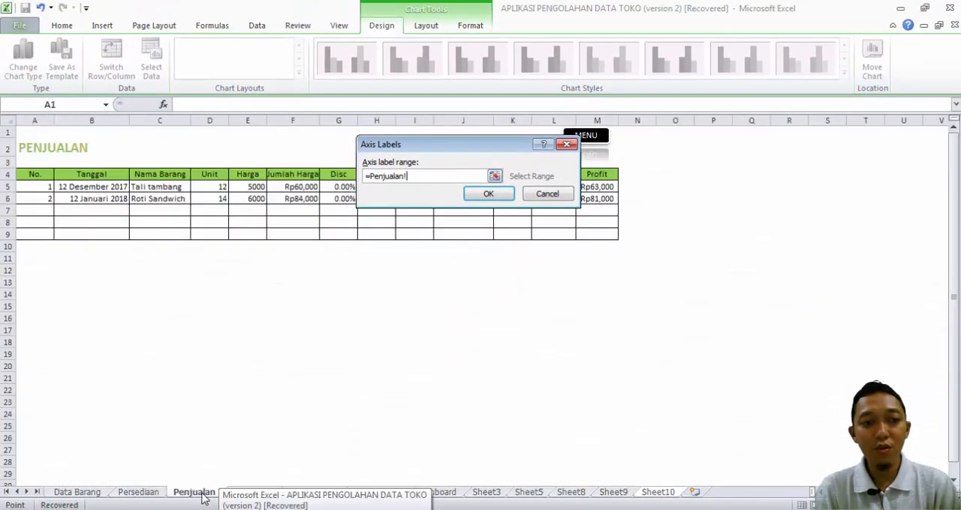
pyautogui.click(176, 176)
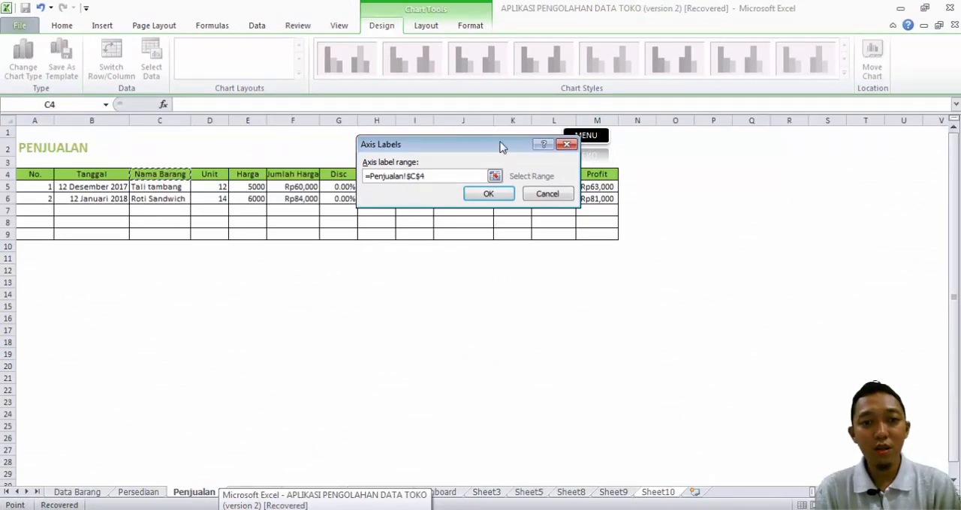
pyautogui.click(487, 195)
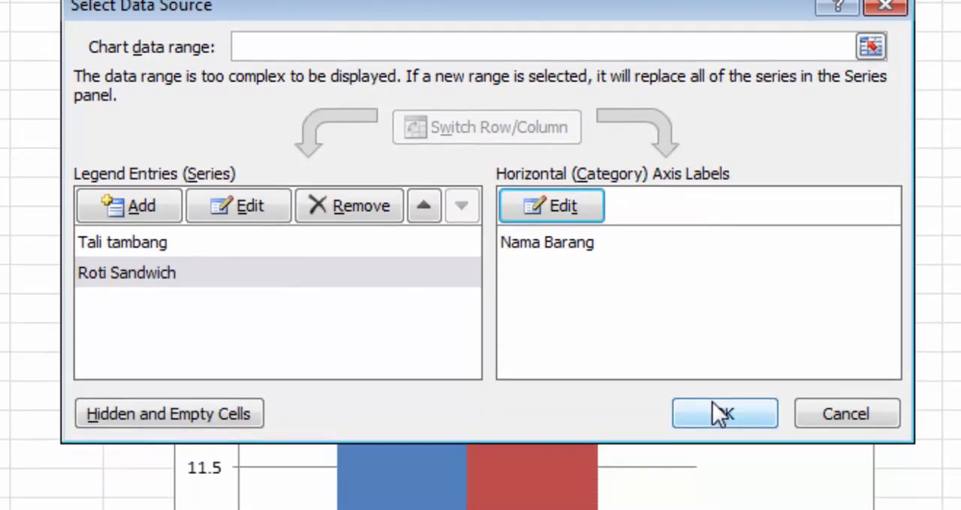
pyautogui.click(713, 460)
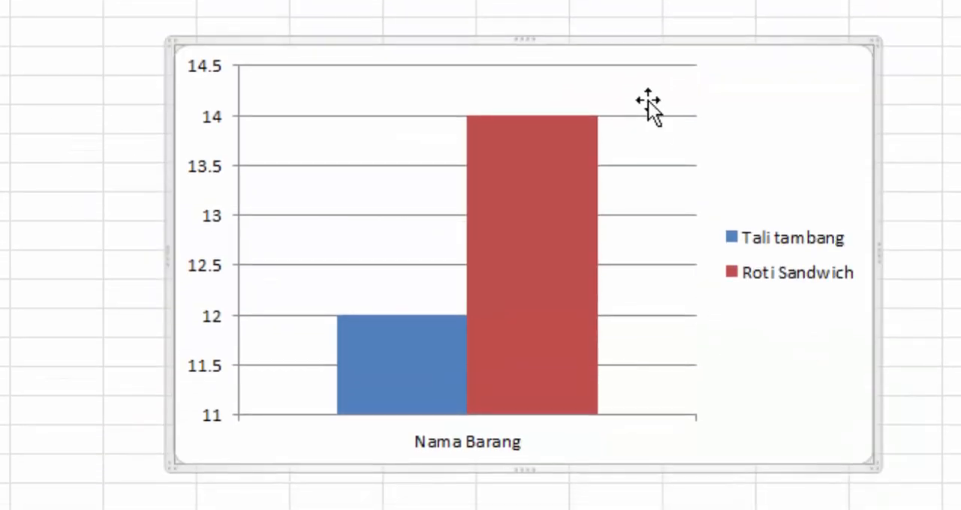
# Step: Reposition the chart on Sheet10 and shift its plot area so that it stays clear of the legend
pyautogui.moveTo(647, 101); pyautogui.dragTo(680, 103)
pyautogui.moveTo(808, 133); pyautogui.dragTo(735, 102)
pyautogui.click(566, 147)
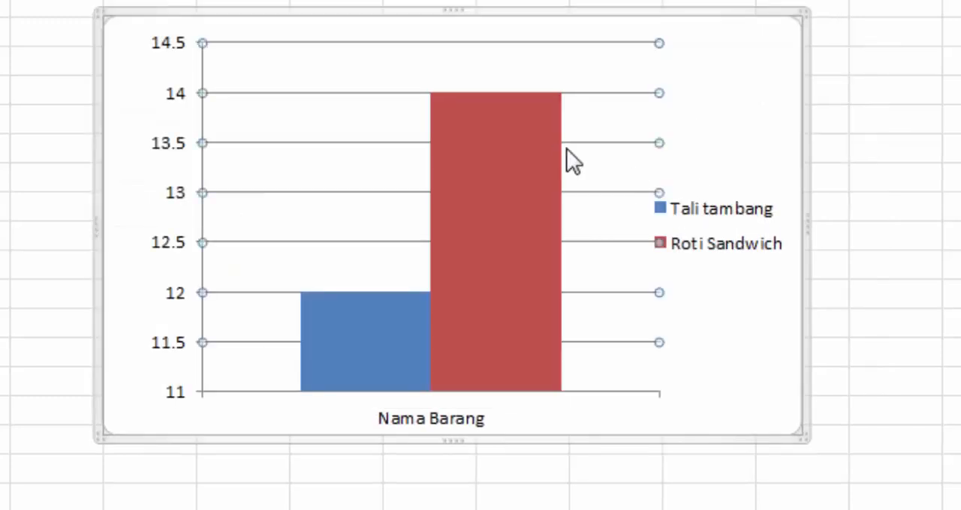
pyautogui.click(528, 63)
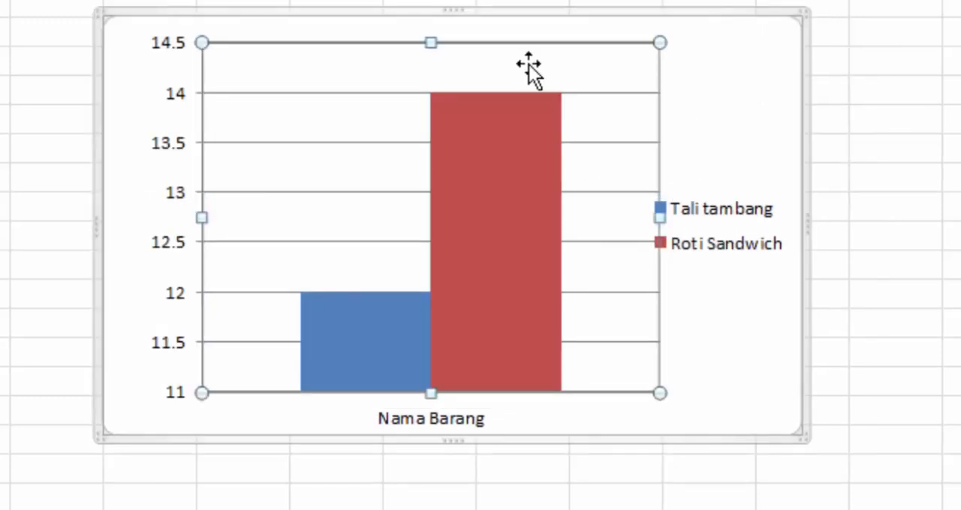
pyautogui.moveTo(528, 65); pyautogui.dragTo(496, 65)
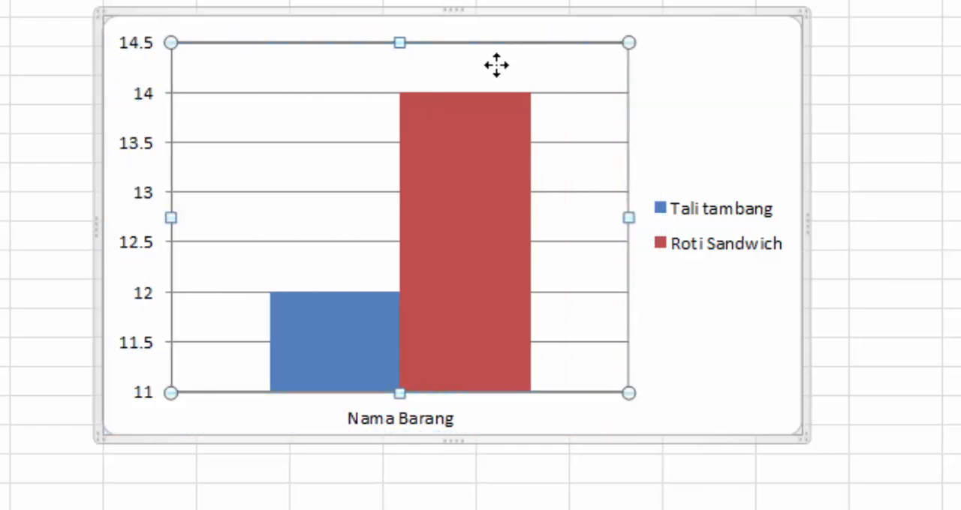
# Step: Review the series and axis label entries in the Sheet10 chart's data source
pyautogui.click(693, 132)
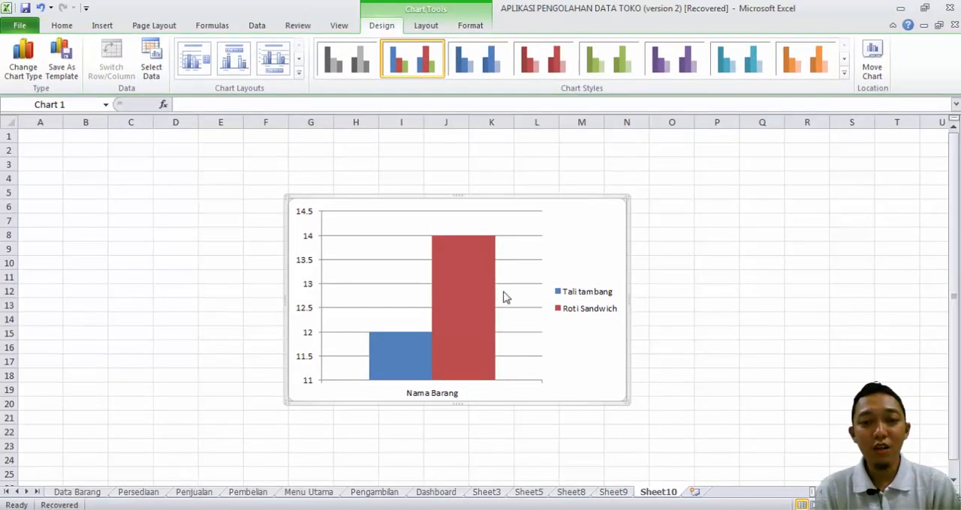
pyautogui.click(147, 67)
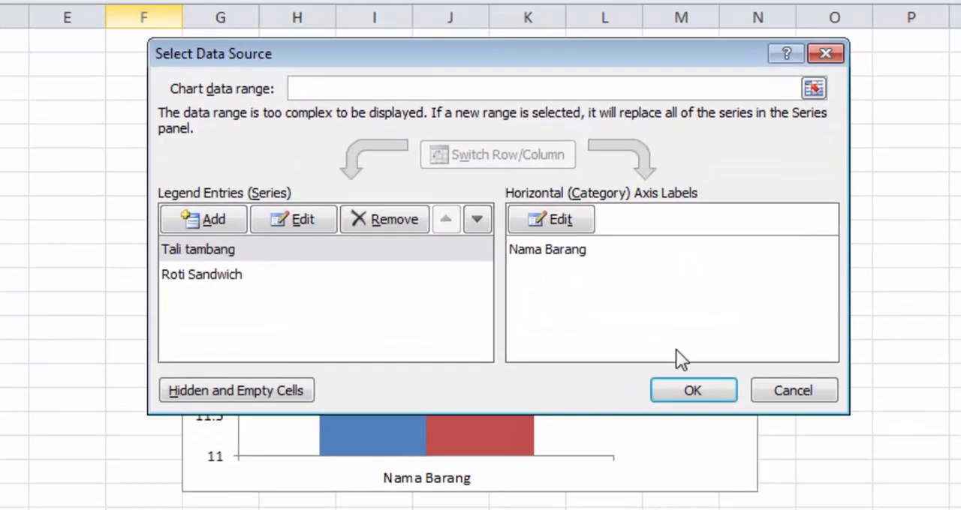
pyautogui.click(769, 389)
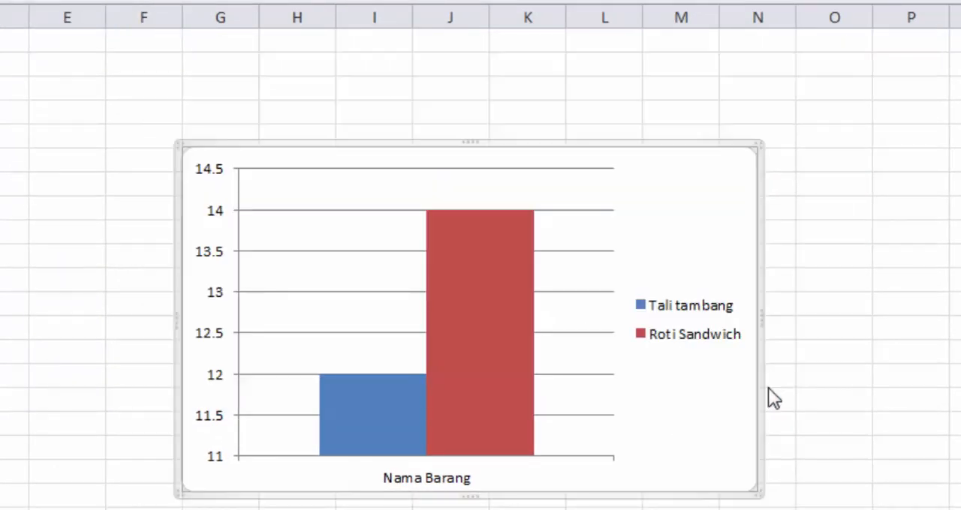
# Step: Change the shape fill of the Roti Sandwich column to another theme colour
pyautogui.click(489, 390)
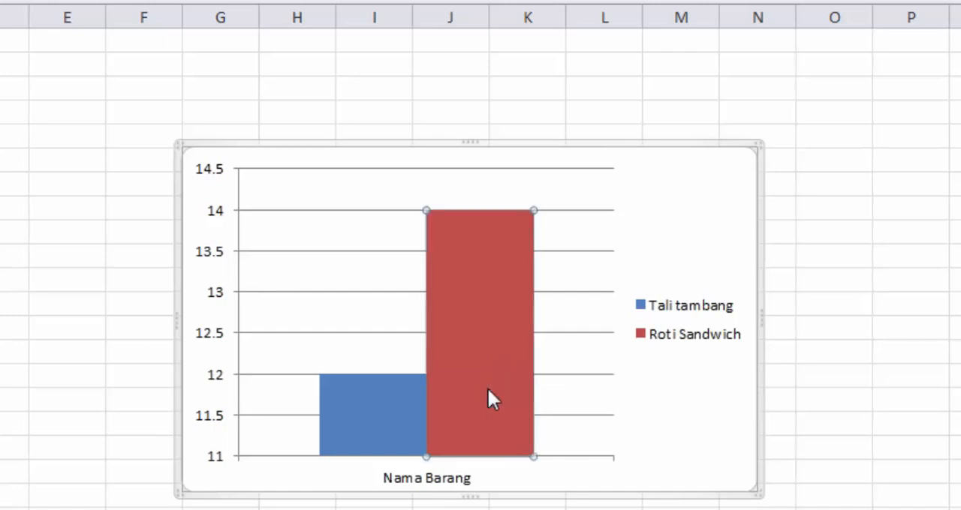
pyautogui.rightClick(490, 348)
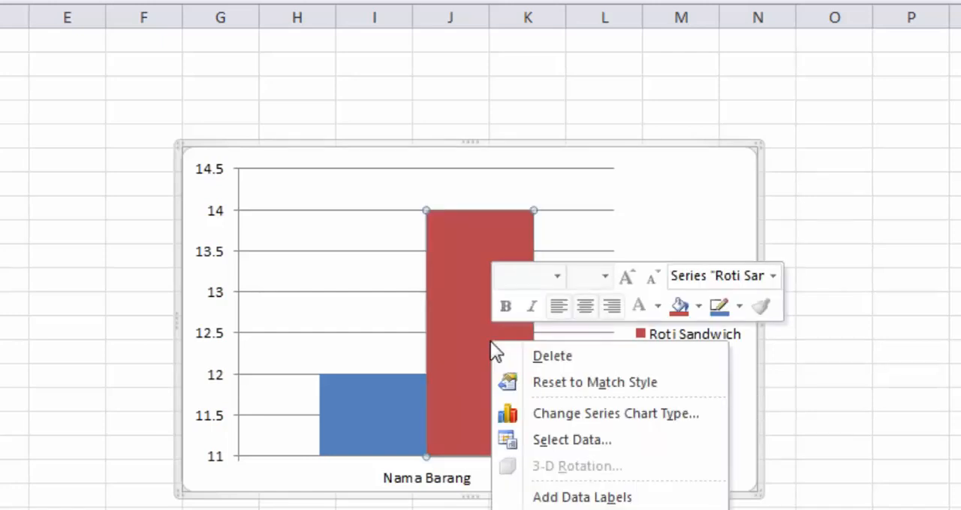
pyautogui.click(696, 306)
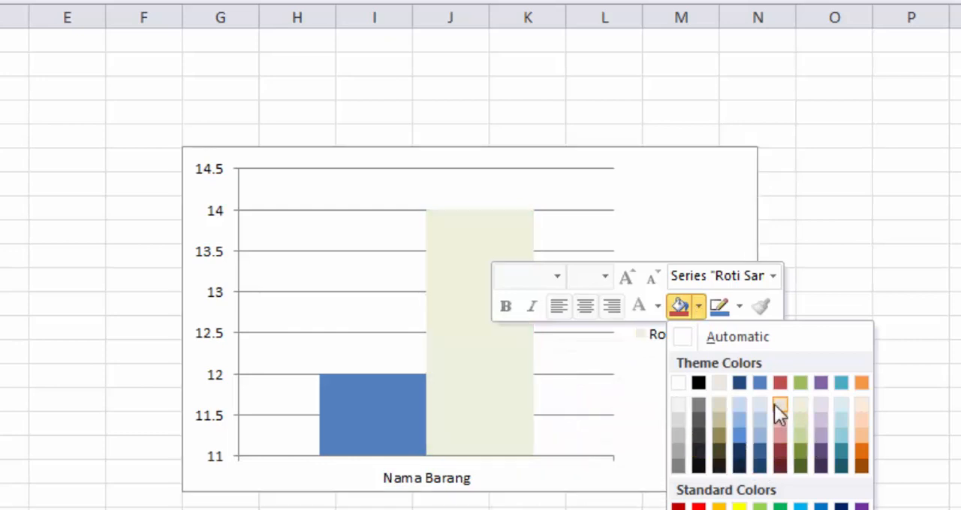
pyautogui.click(754, 425)
pyautogui.click(928, 287)
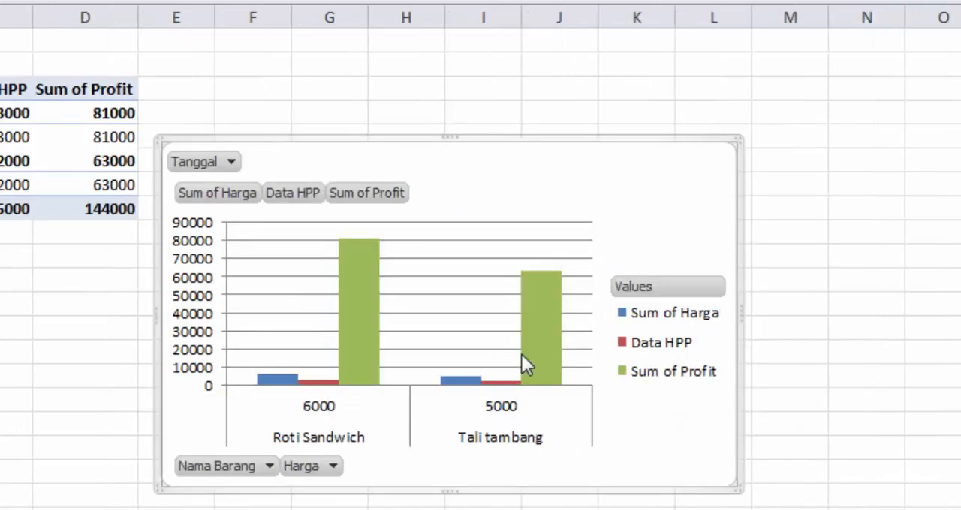
pyautogui.rightClick(535, 353)
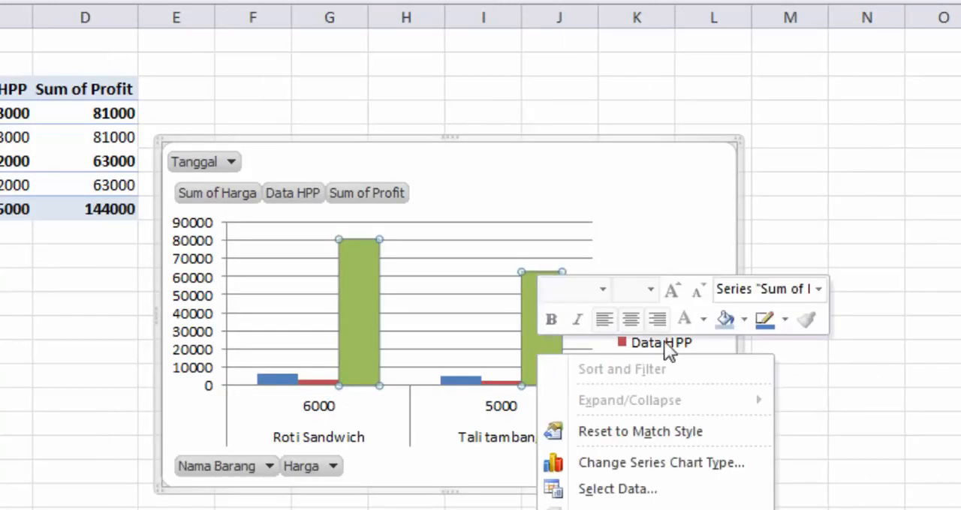
pyautogui.click(743, 319)
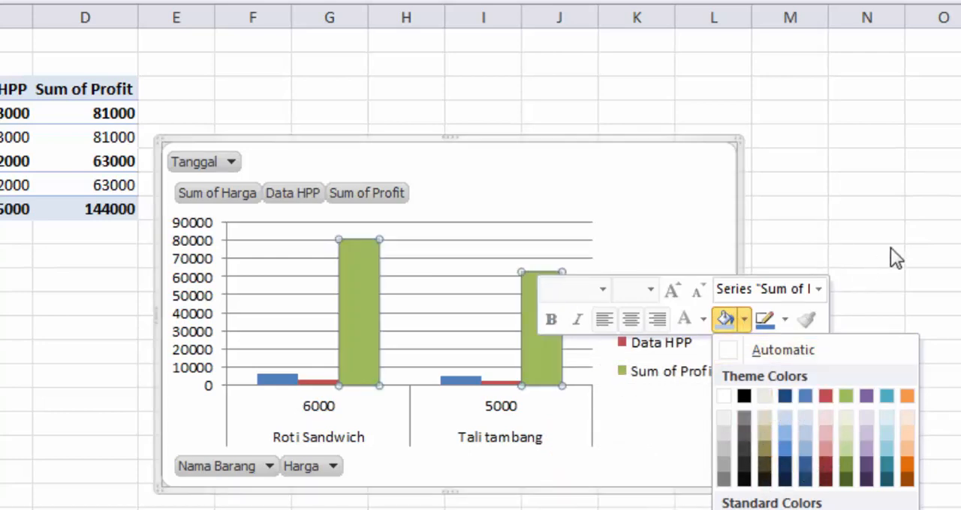
pyautogui.click(819, 260)
pyautogui.click(819, 257)
pyautogui.click(839, 398)
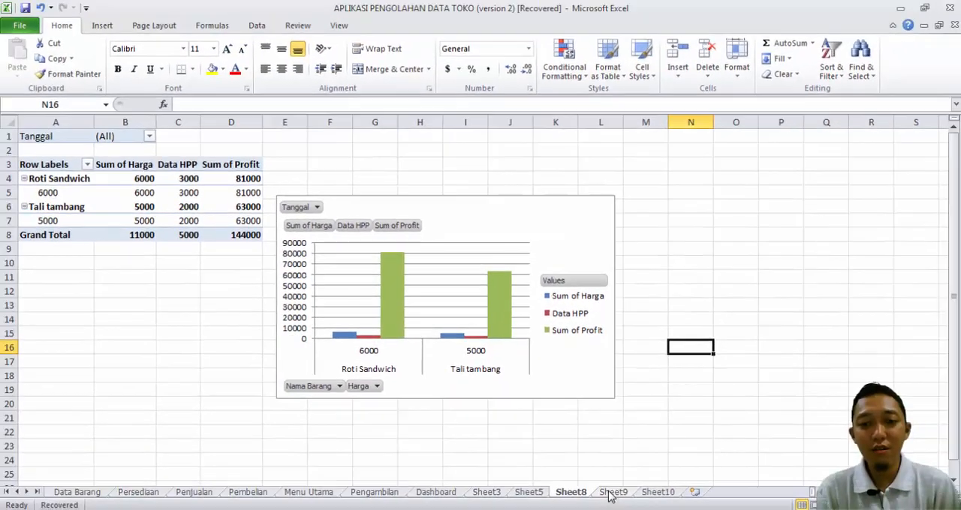
# Step: Compare the column chart on Sheet9 with the PivotChart on Sheet8
pyautogui.click(611, 494)
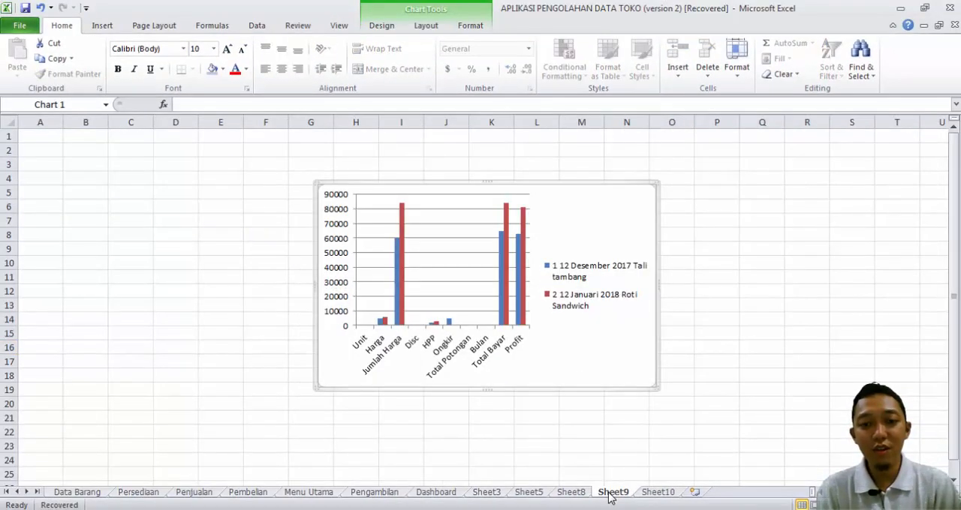
pyautogui.click(580, 494)
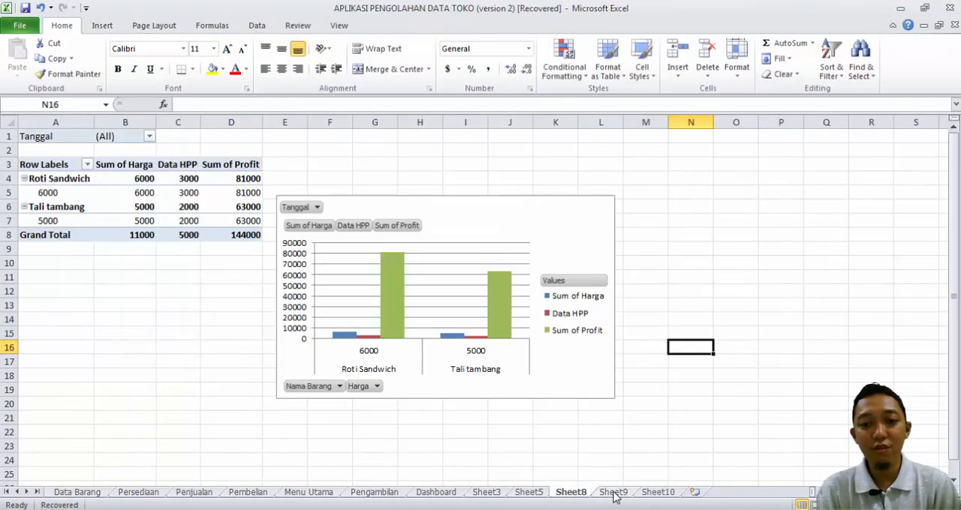
pyautogui.click(614, 493)
pyautogui.click(574, 493)
pyautogui.click(610, 493)
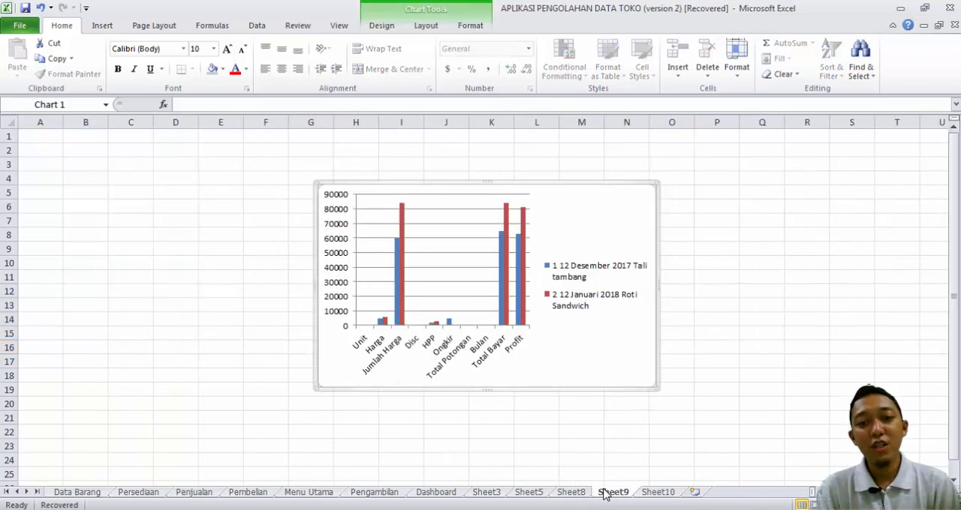
pyautogui.click(572, 493)
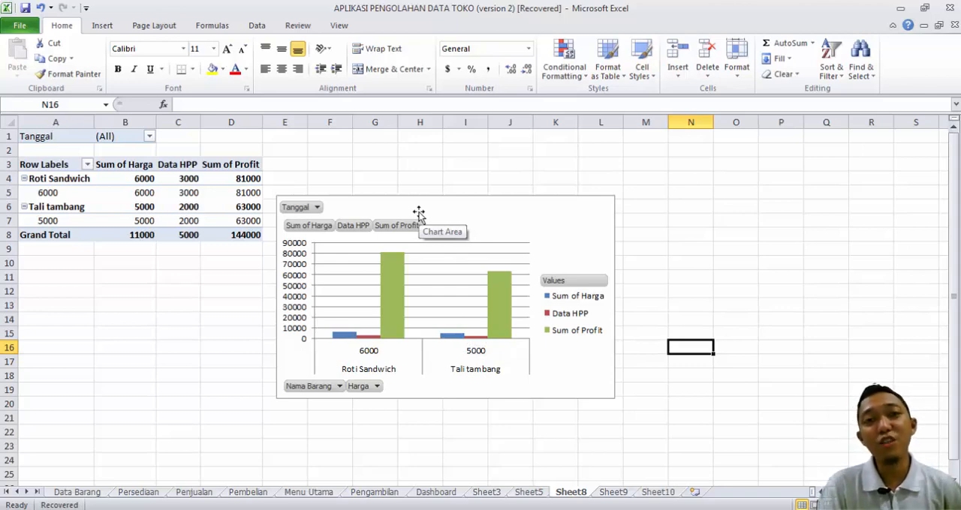
pyautogui.click(660, 258)
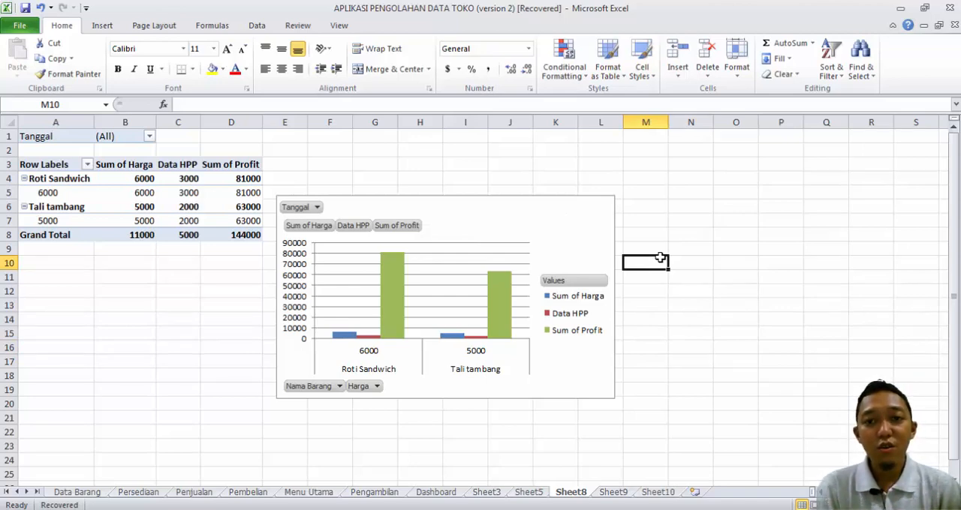
# Step: Set up Sheet8 for printing in landscape orientation on Legal 8.5" x 14" paper
pyautogui.hotkey('ctrl', 'p')
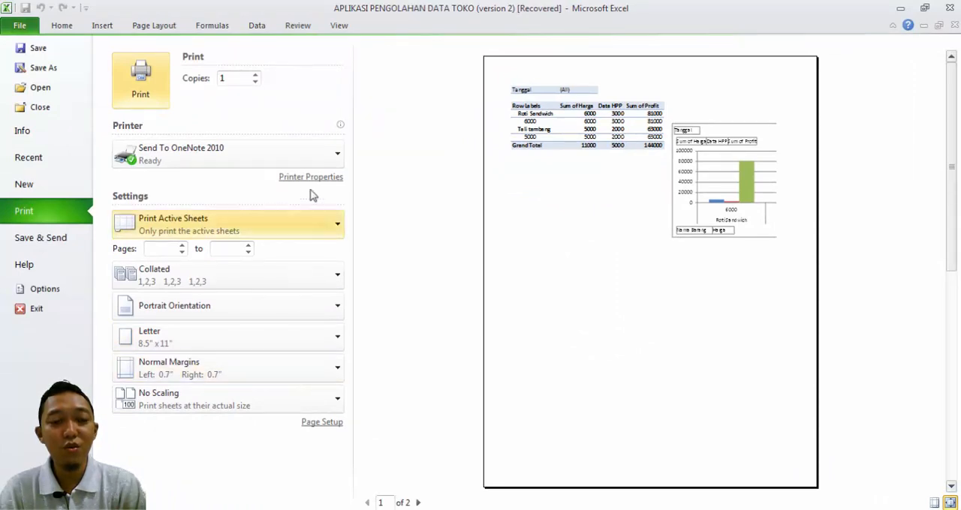
pyautogui.click(316, 312)
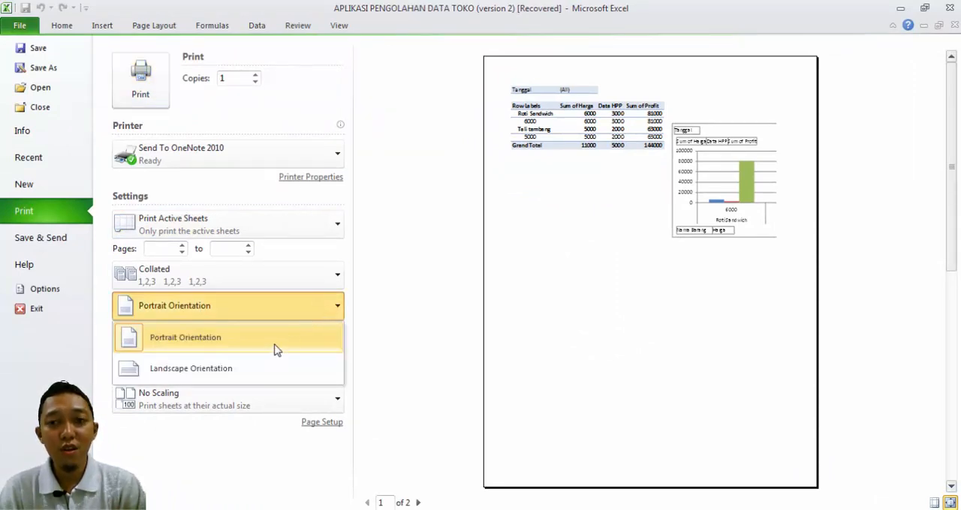
pyautogui.click(272, 370)
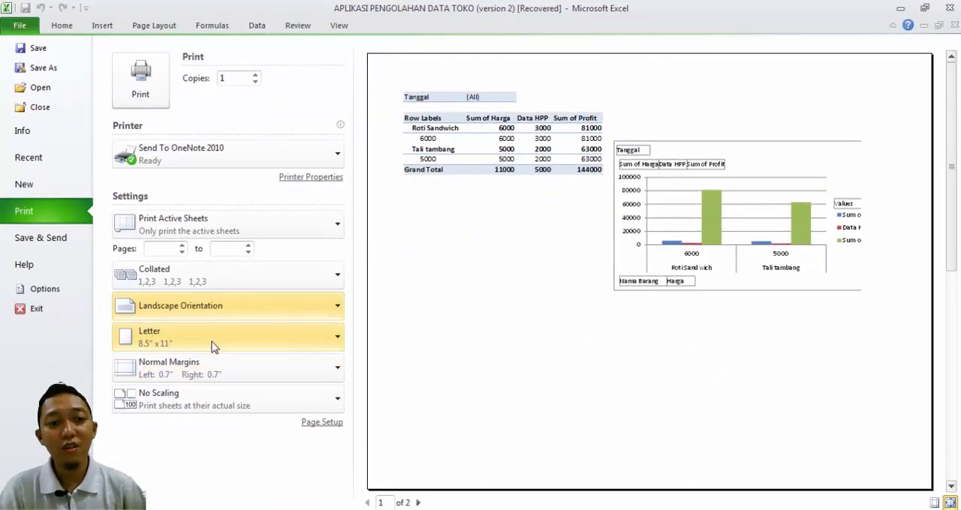
pyautogui.click(212, 346)
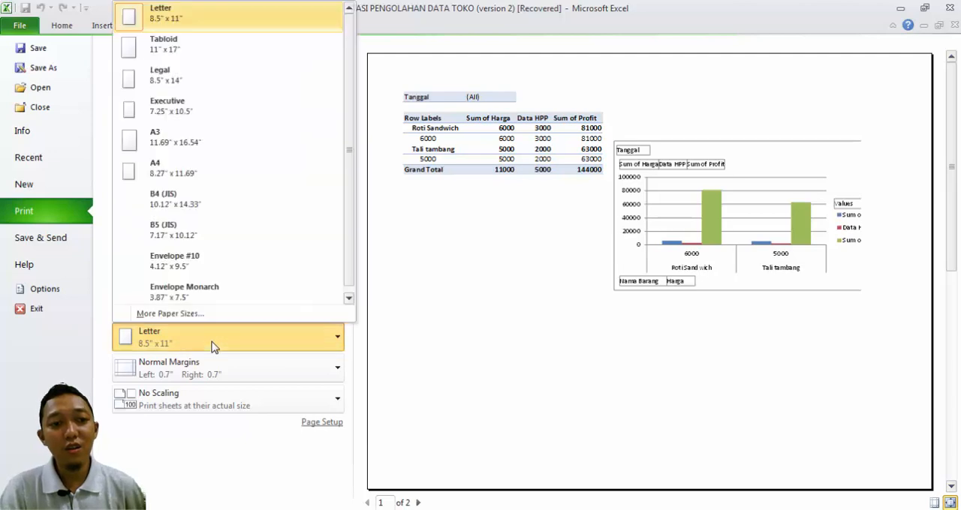
pyautogui.click(197, 81)
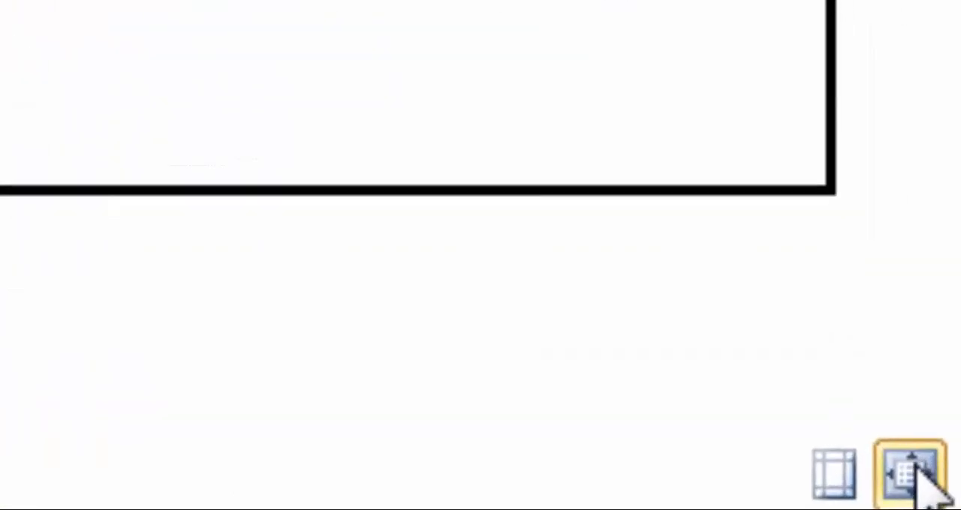
# Step: Inspect Sheet8's print preview enlarged and as a full page, check its margin guides, and return to the worksheet
pyautogui.click(909, 473)
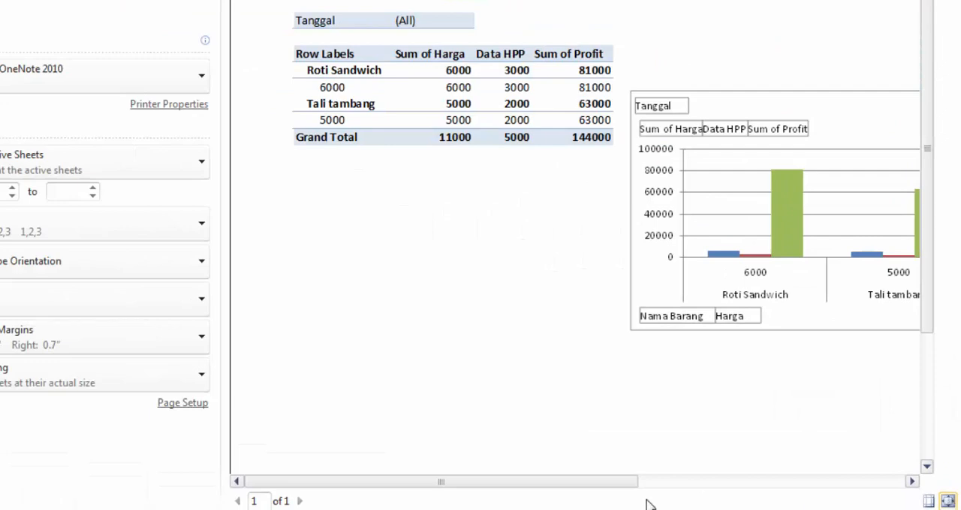
pyautogui.moveTo(624, 482); pyautogui.dragTo(497, 503)
pyautogui.click(935, 501)
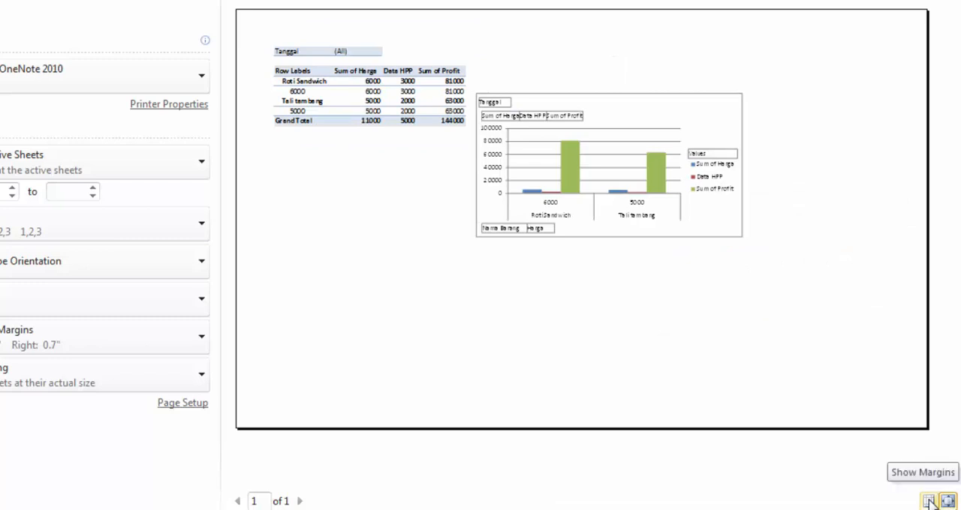
pyautogui.click(929, 502)
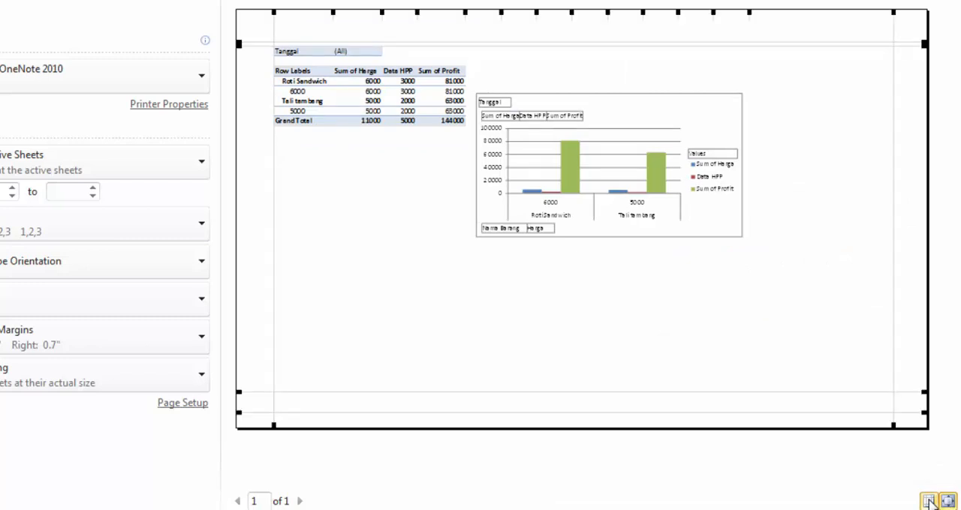
pyautogui.click(929, 502)
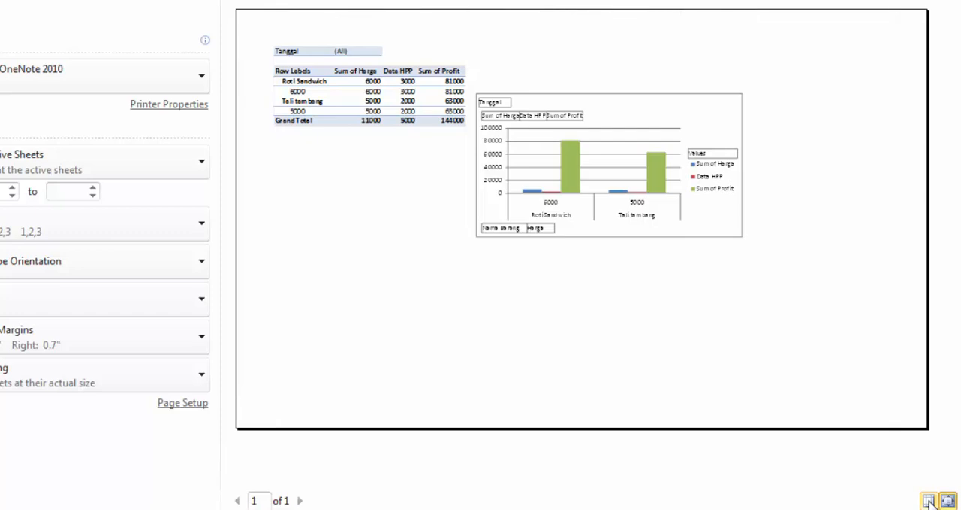
pyautogui.click(929, 501)
pyautogui.click(929, 501)
pyautogui.click(929, 502)
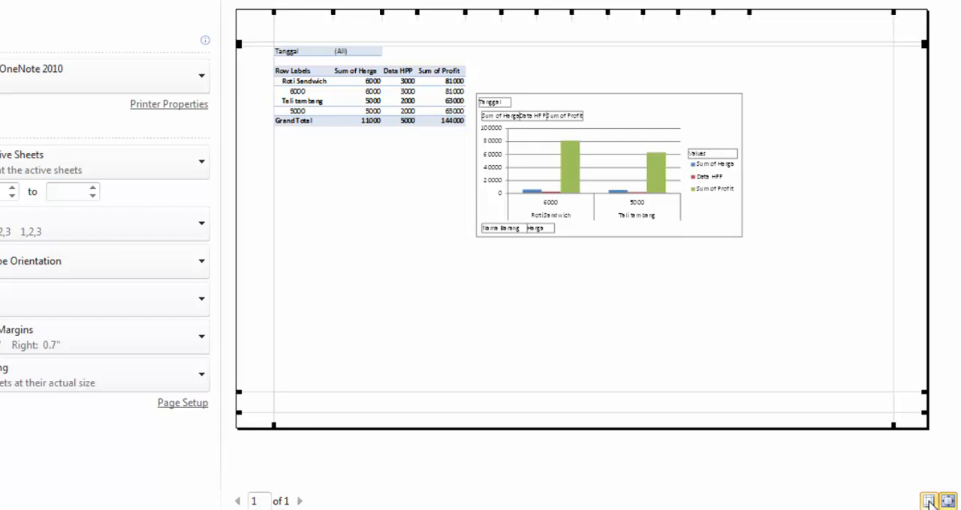
pyautogui.click(929, 501)
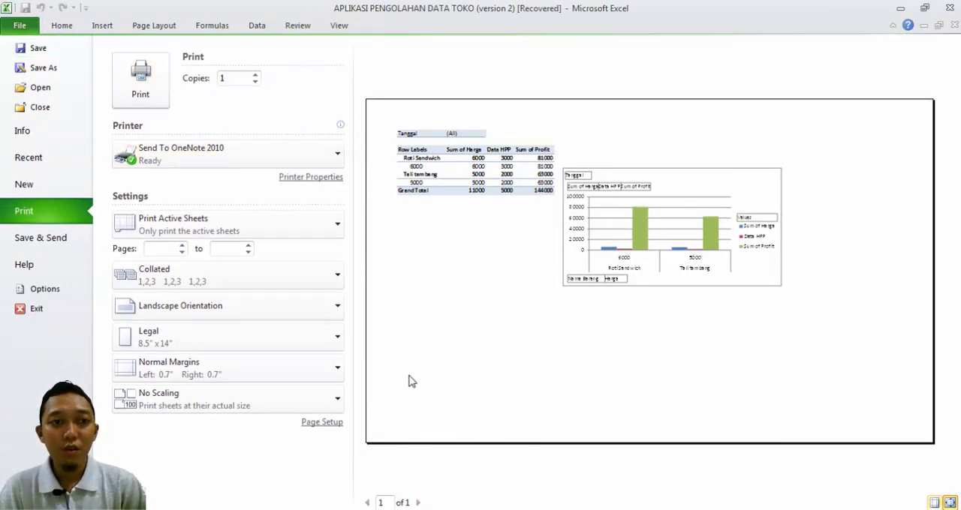
pyautogui.click(66, 28)
# Step: Group Sheet8 with Sheet9 and page through their combined print preview to the last page
pyautogui.click(479, 454)
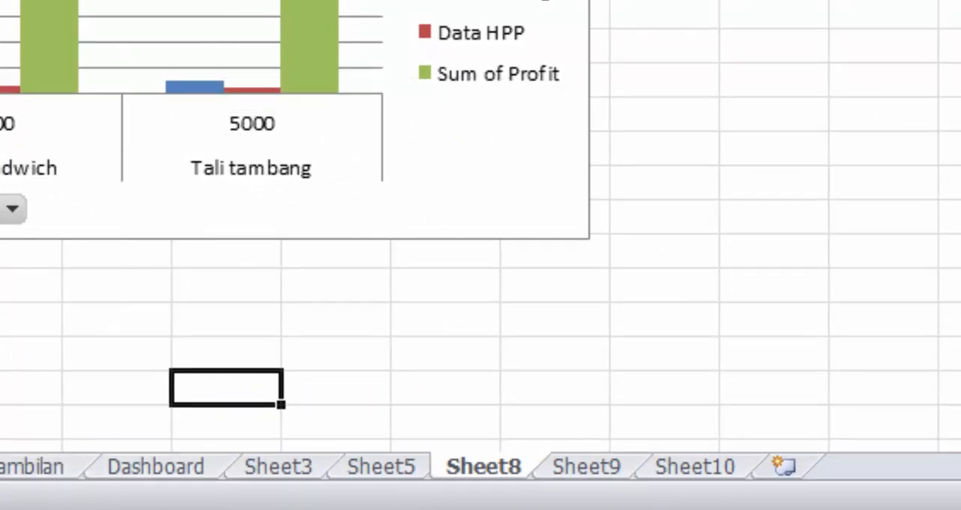
pyautogui.click(568, 471)
pyautogui.click(506, 480)
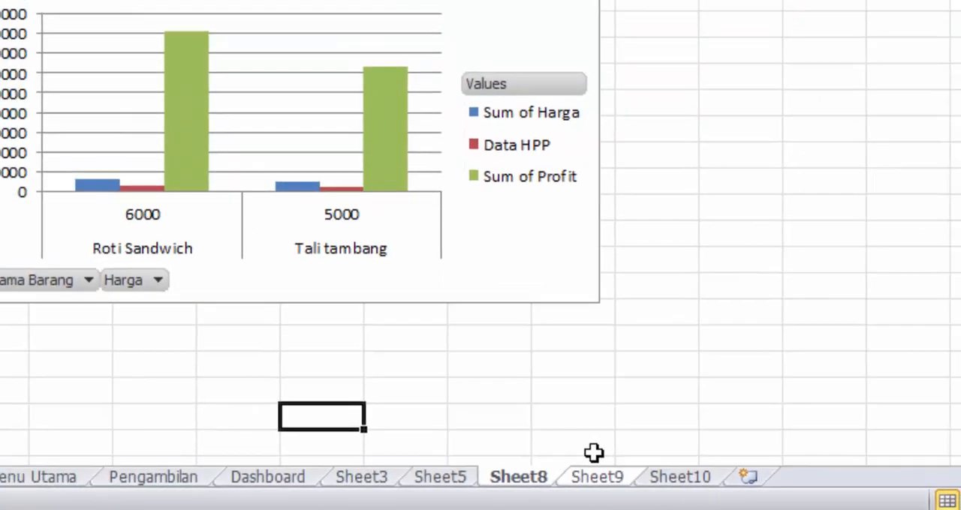
pyautogui.hotkey('ctrl', 'p')
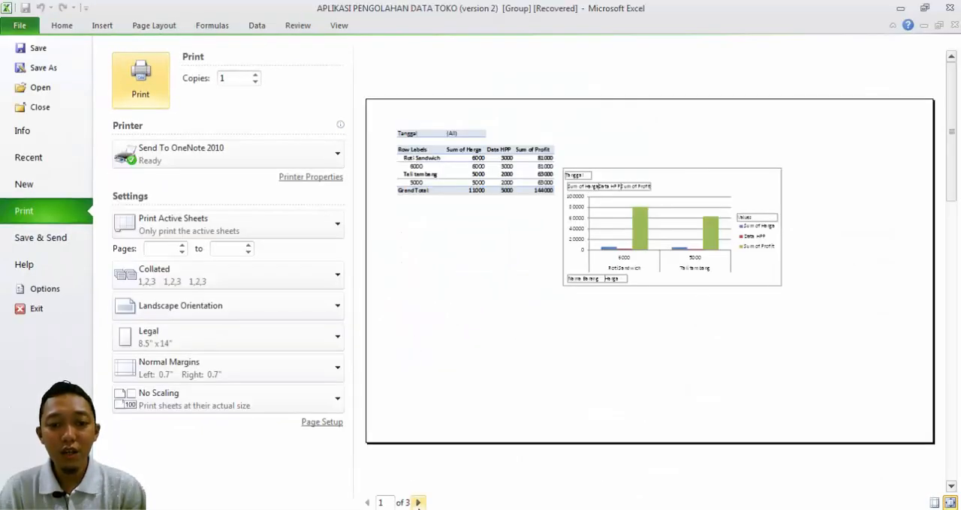
pyautogui.click(418, 502)
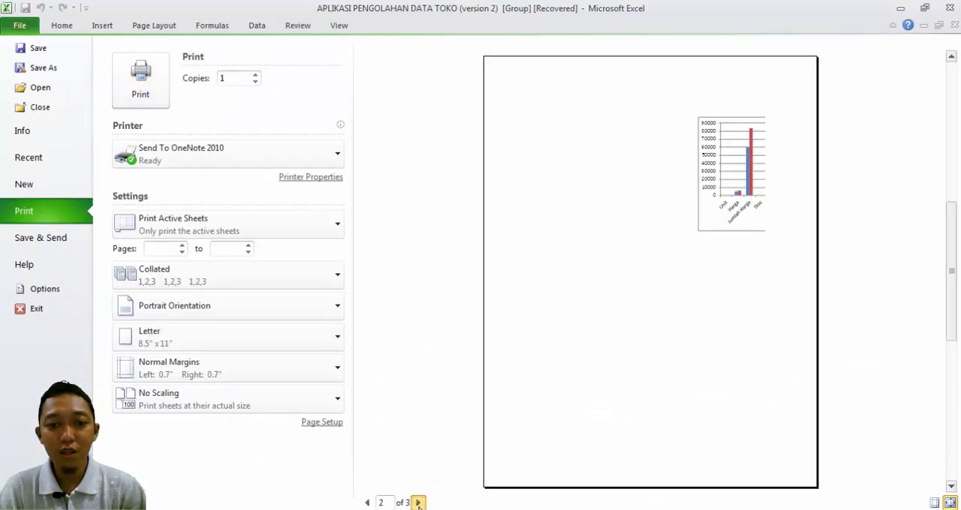
pyautogui.click(418, 503)
# Step: Set the grouped sheets to print in landscape orientation on Legal 8.5" x 14" paper
pyautogui.click(212, 308)
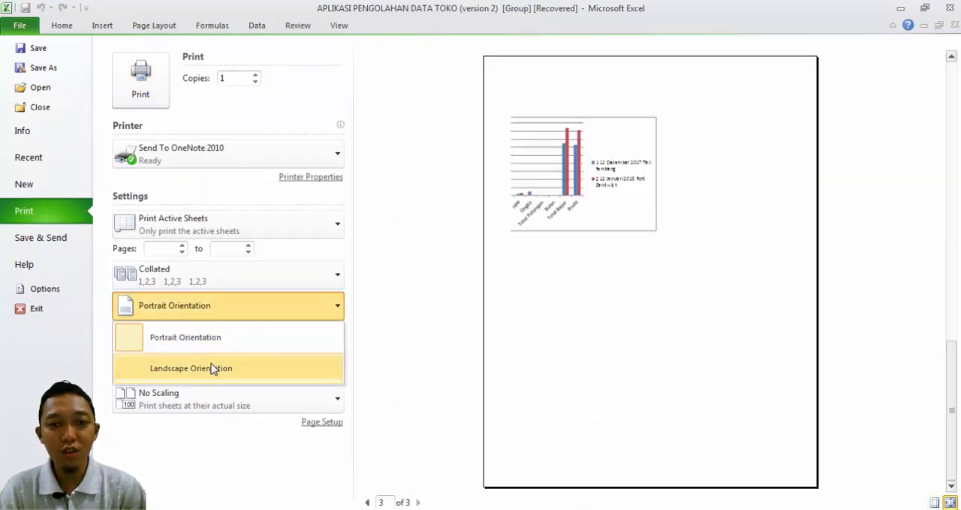
pyautogui.click(212, 369)
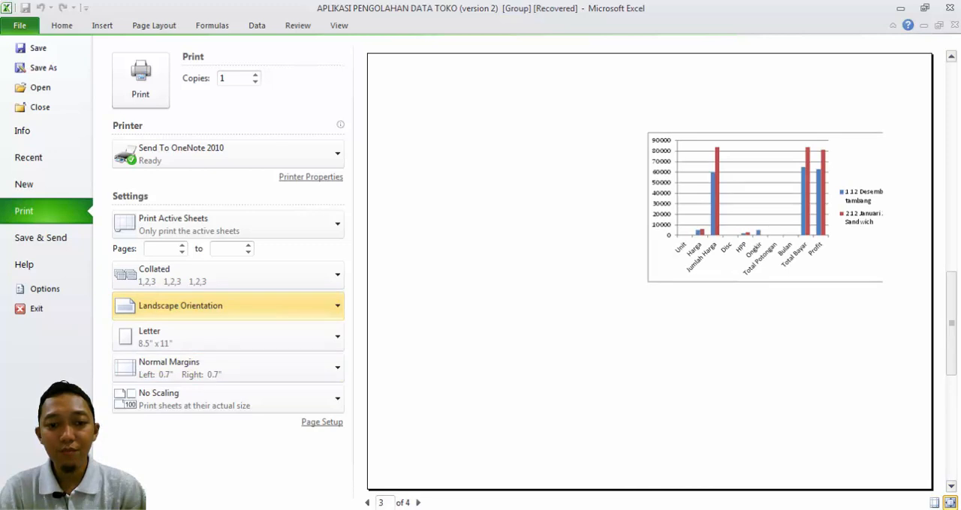
pyautogui.click(366, 503)
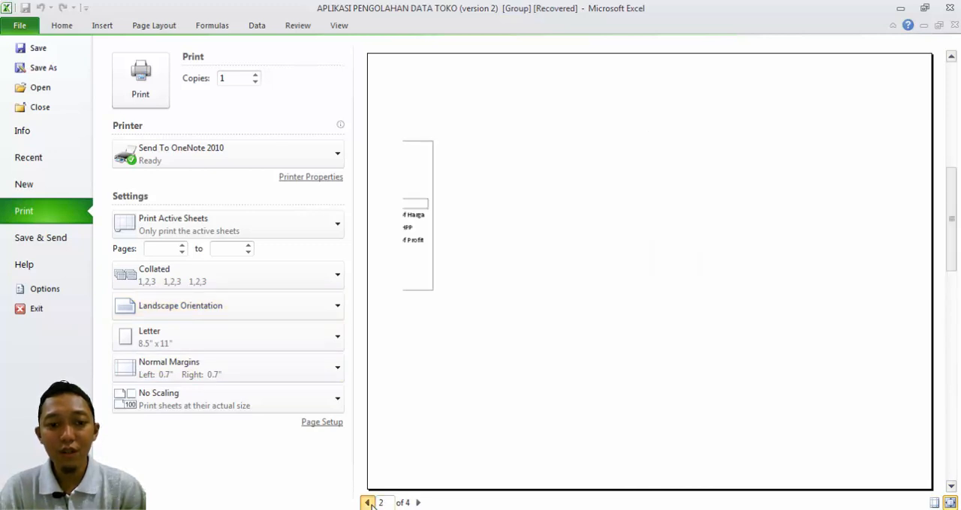
pyautogui.click(367, 503)
pyautogui.click(216, 349)
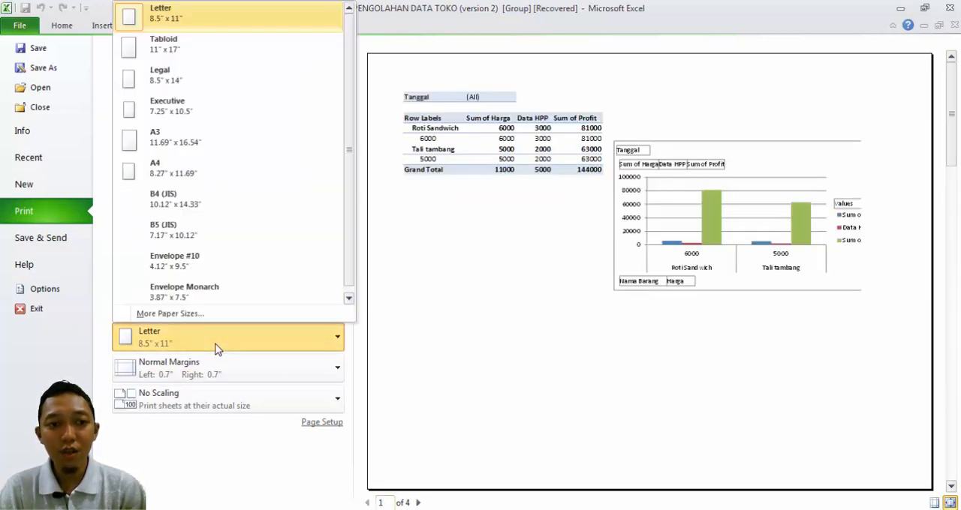
pyautogui.click(171, 75)
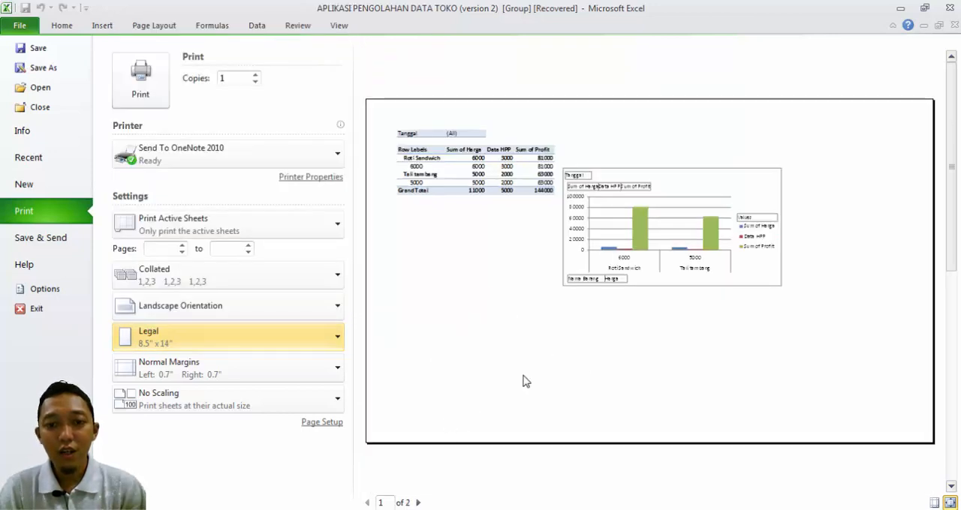
# Step: Check both charts in the grouped sheets' print preview page by page, and return to the worksheet
pyautogui.click(418, 503)
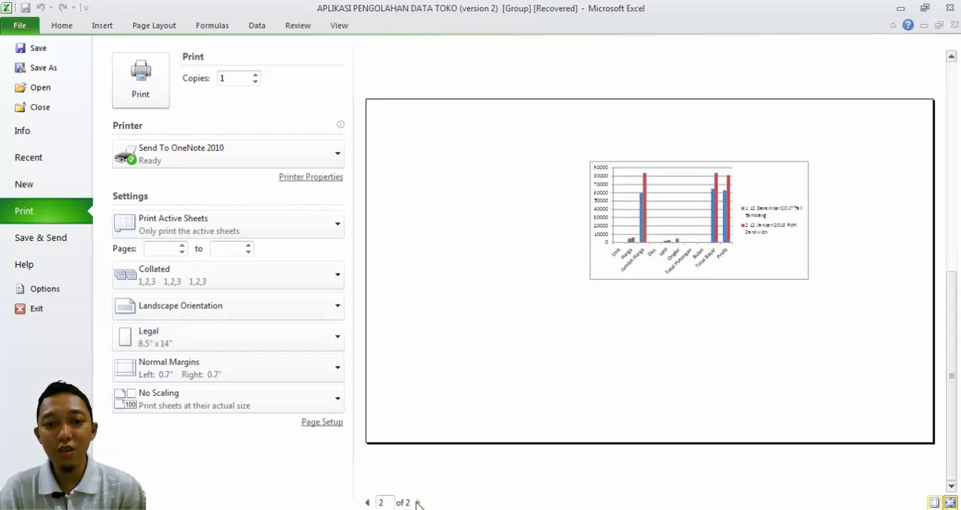
pyautogui.click(367, 503)
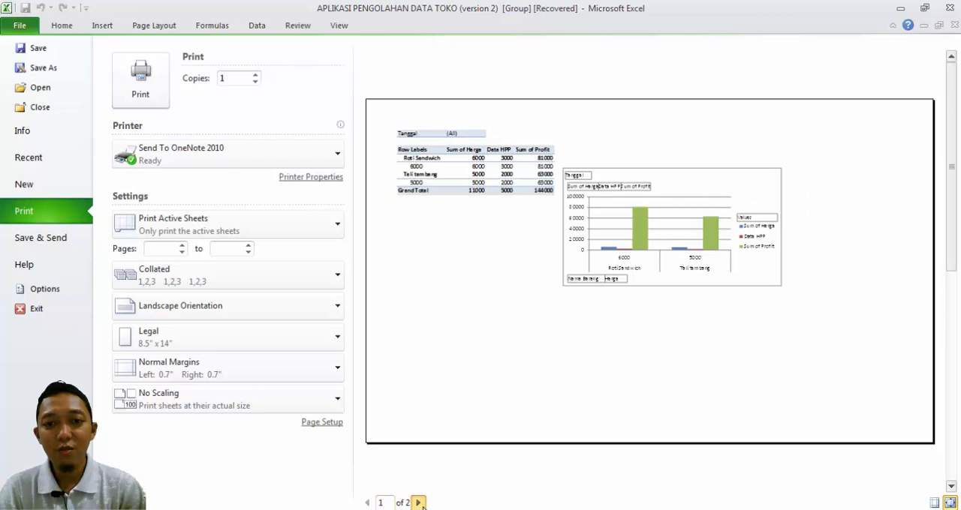
pyautogui.click(418, 503)
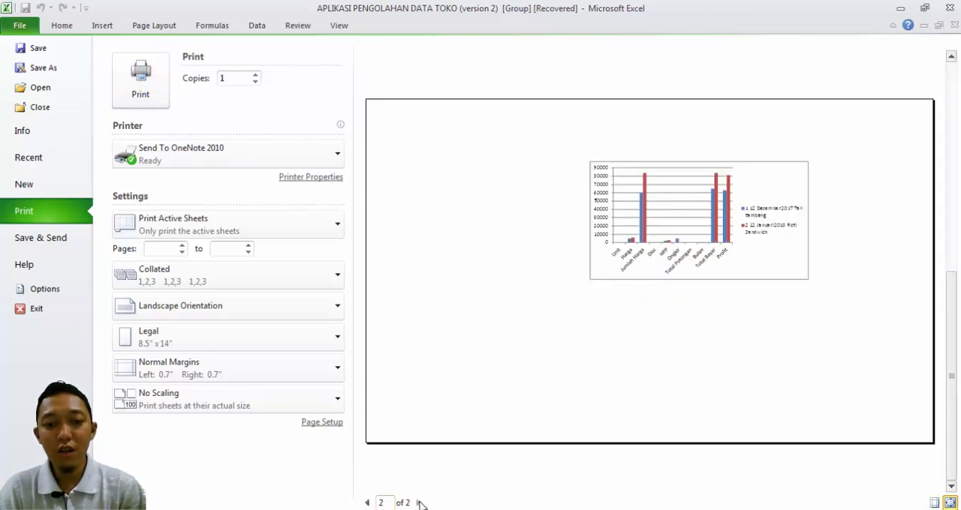
pyautogui.click(75, 28)
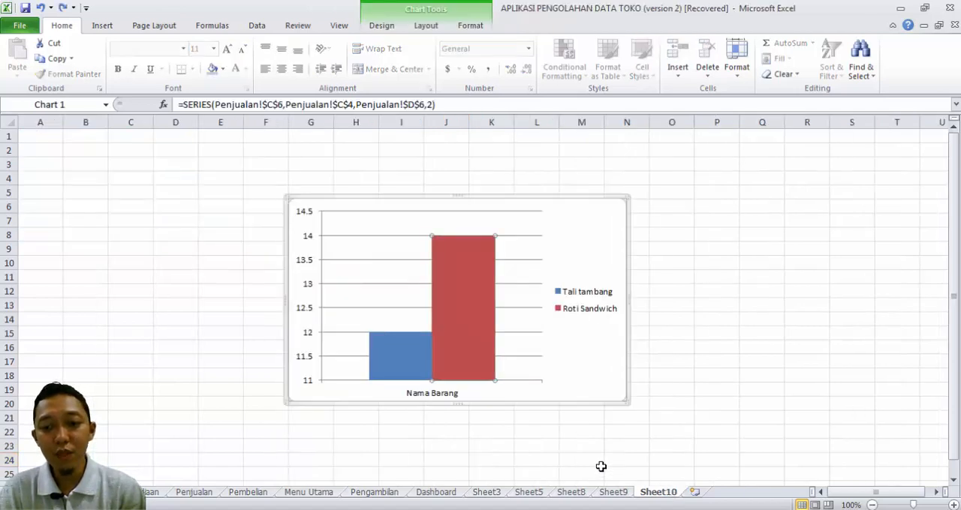
# Step: Hide the worksheet gridlines on Sheet8, the sheet with the pivot table and PivotChart
pyautogui.click(623, 458)
pyautogui.click(581, 493)
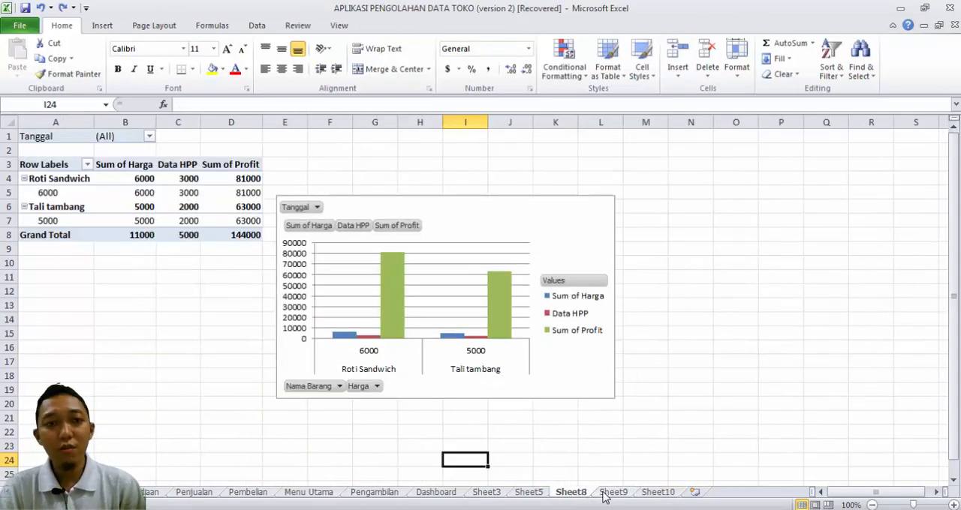
pyautogui.click(135, 25)
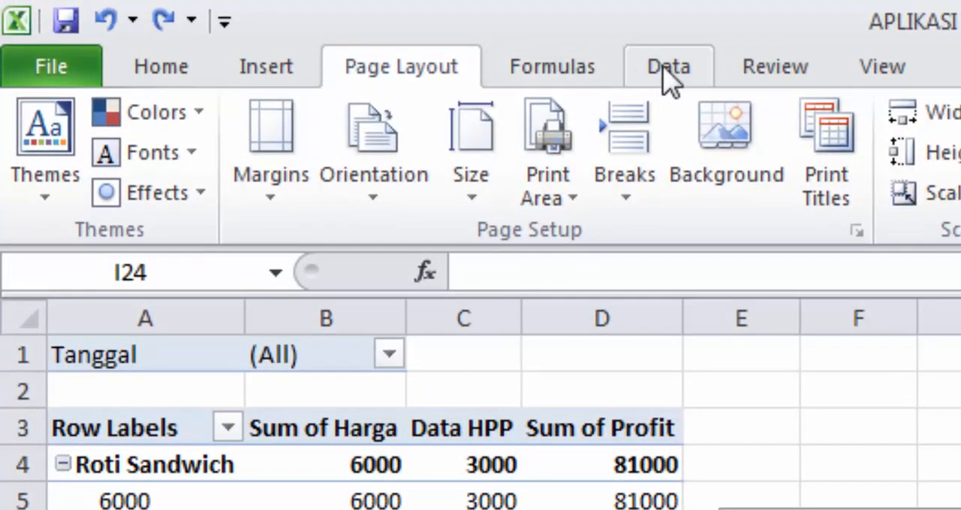
pyautogui.click(669, 69)
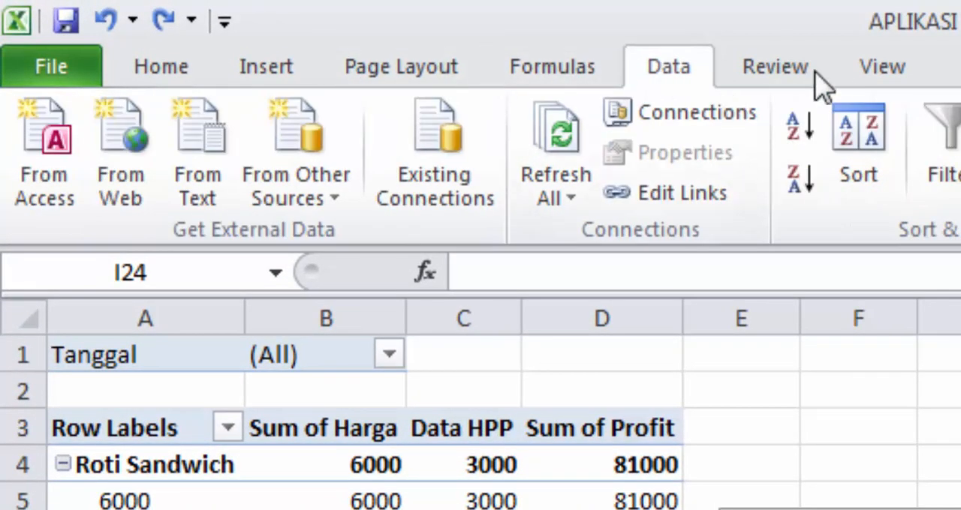
pyautogui.click(843, 69)
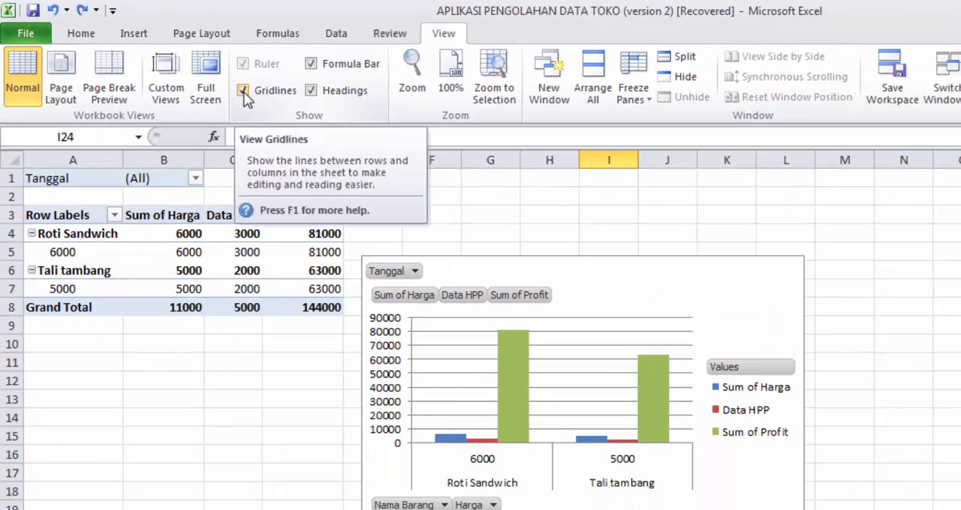
pyautogui.click(242, 91)
pyautogui.click(243, 90)
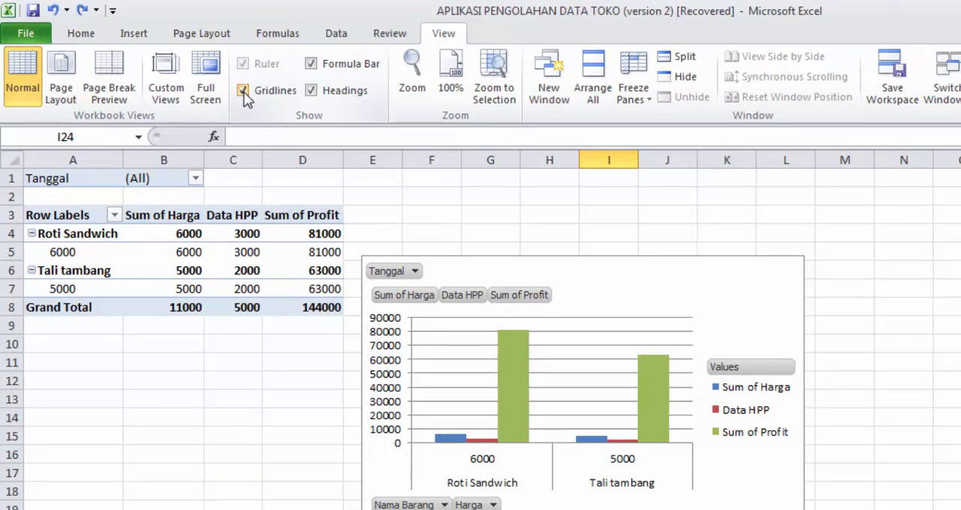
pyautogui.click(242, 91)
pyautogui.click(242, 91)
pyautogui.click(242, 91)
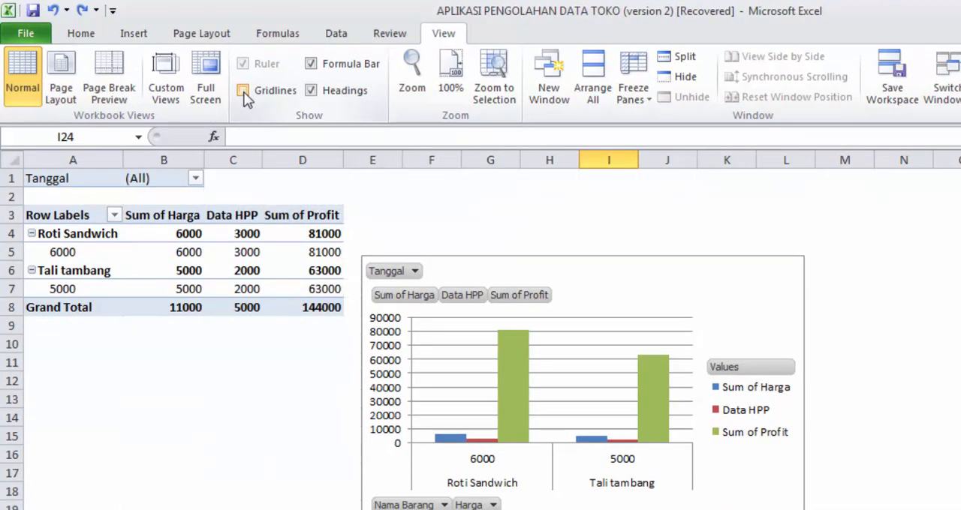
# Step: View Sheet8 in Page Layout, Page Break Preview and Full Screen modes, and return to Normal view
pyautogui.click(64, 98)
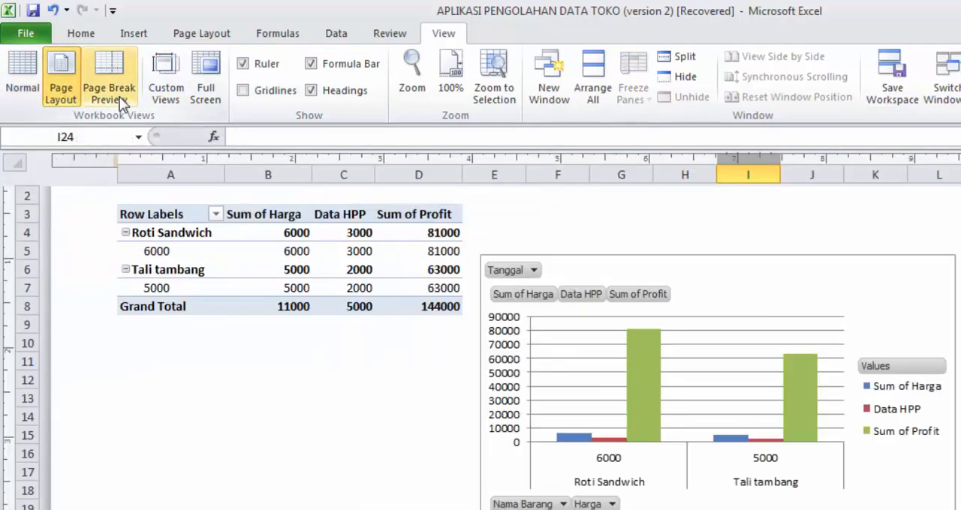
pyautogui.click(119, 96)
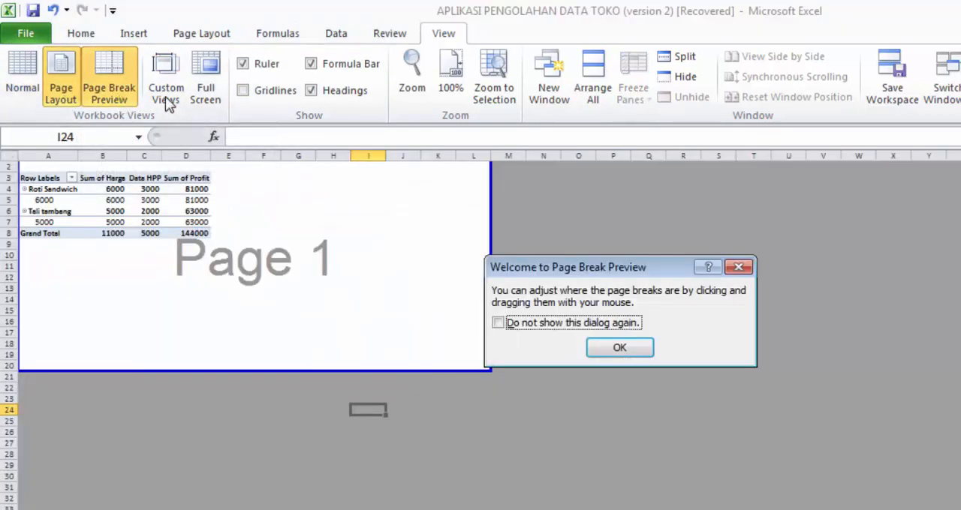
pyautogui.click(619, 348)
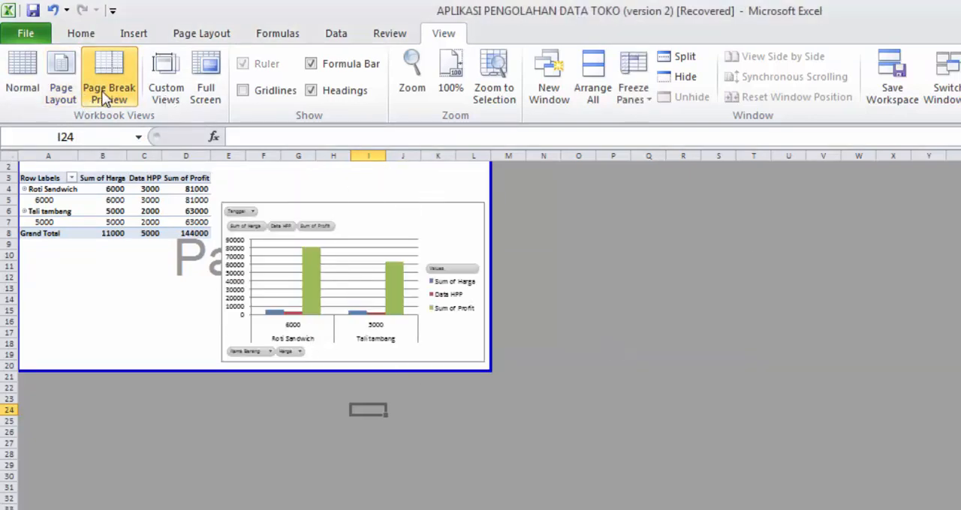
pyautogui.click(190, 102)
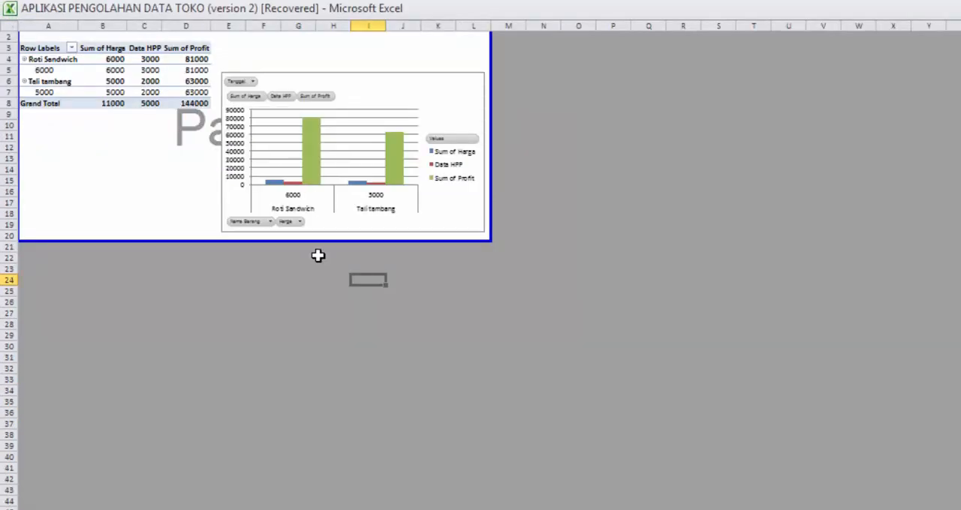
pyautogui.press('Escape')
pyautogui.click(18, 89)
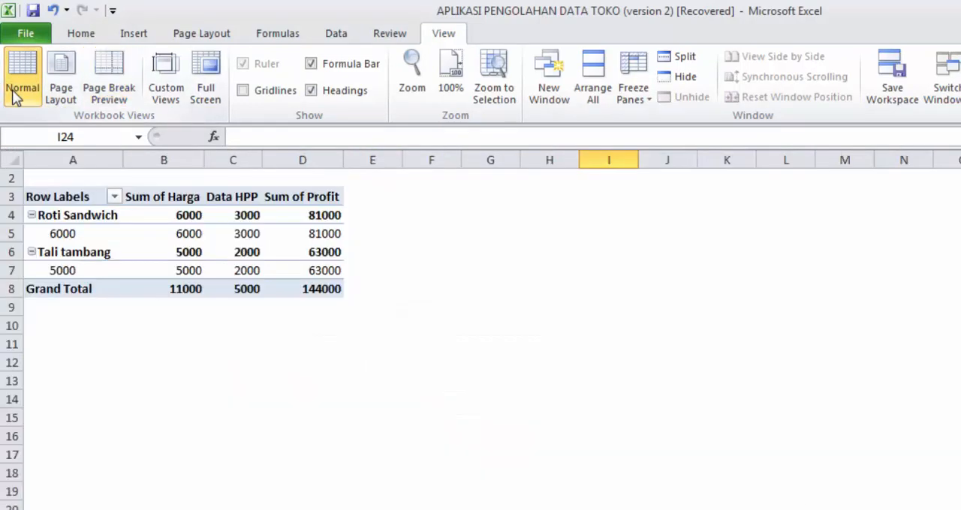
pyautogui.click(899, 437)
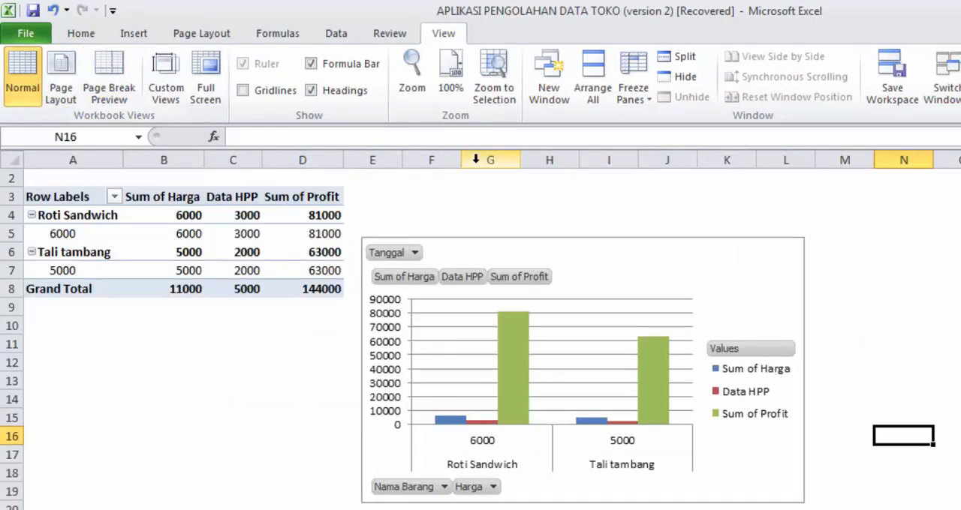
# Step: Set Sheet8's row and column headings to print and check the page in print preview
pyautogui.hotkey('ctrl', 'p')
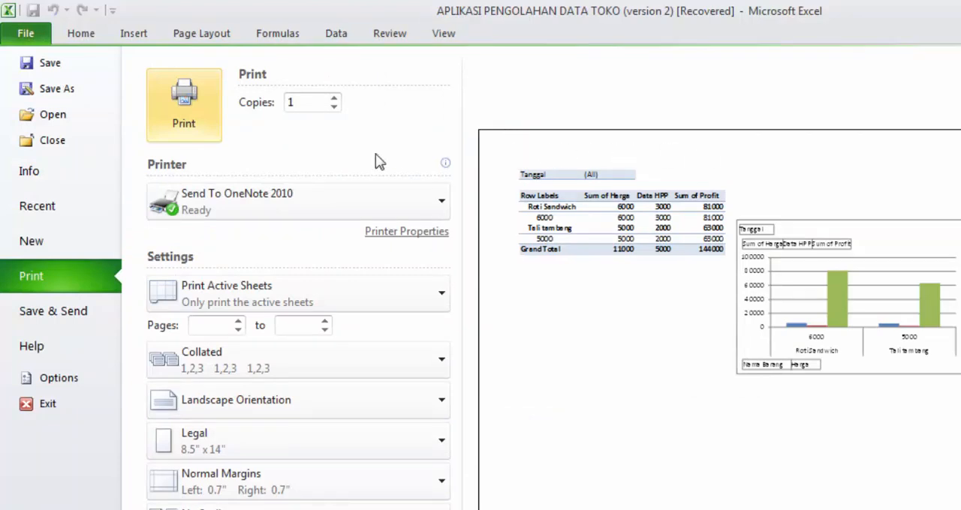
pyautogui.click(92, 36)
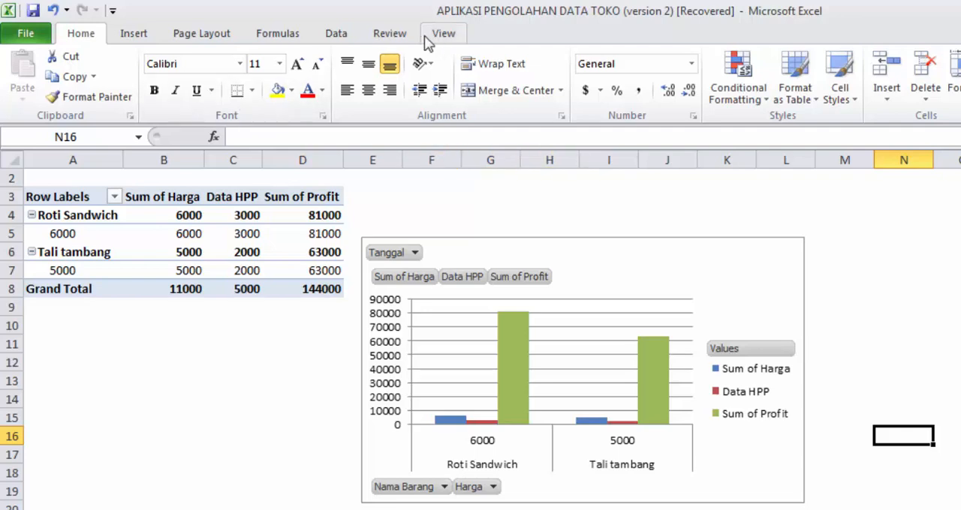
pyautogui.click(194, 42)
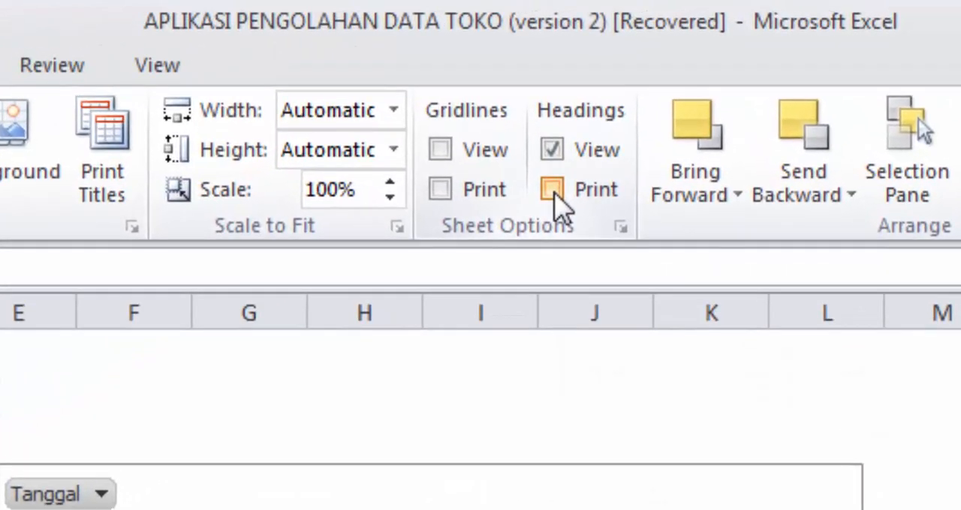
pyautogui.click(553, 192)
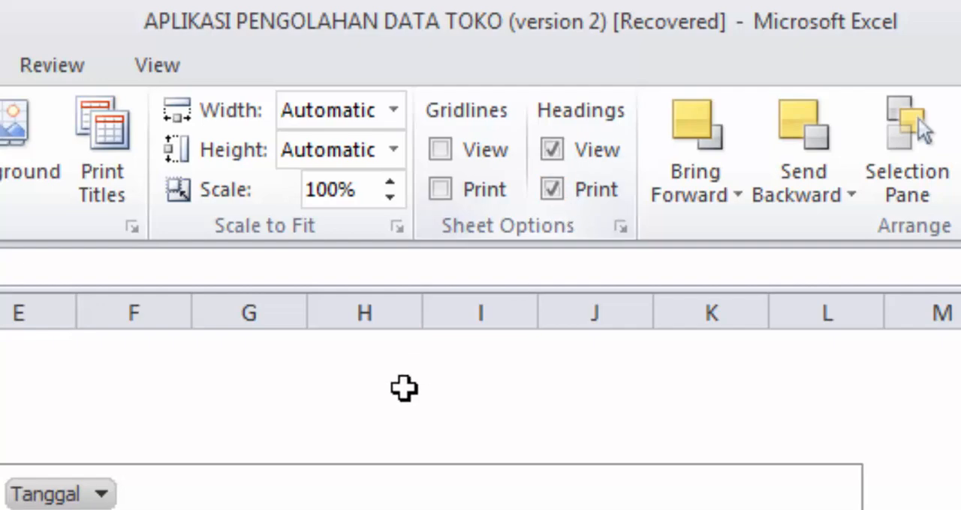
pyautogui.hotkey('ctrl', 'p')
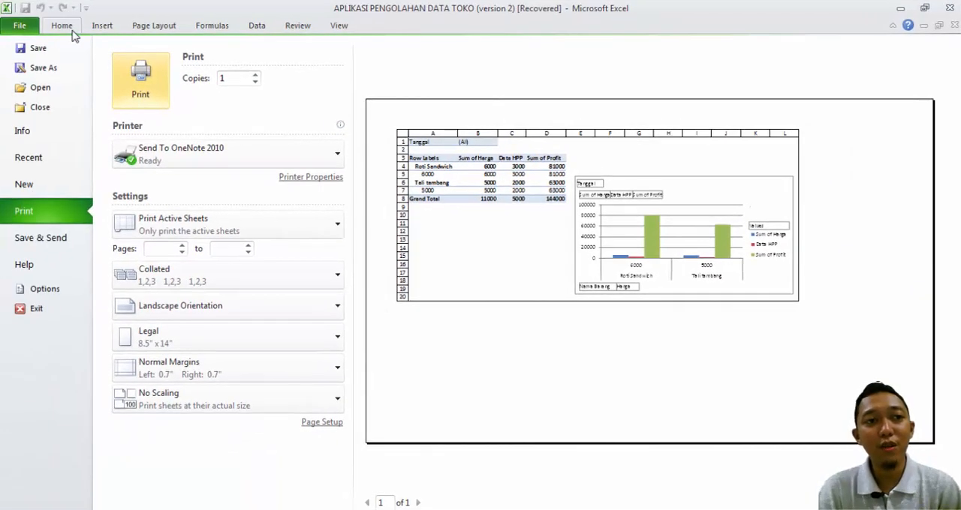
pyautogui.click(64, 27)
# Step: Look over the charts on Sheet9 and Sheet10 and return to Sheet8
pyautogui.click(369, 165)
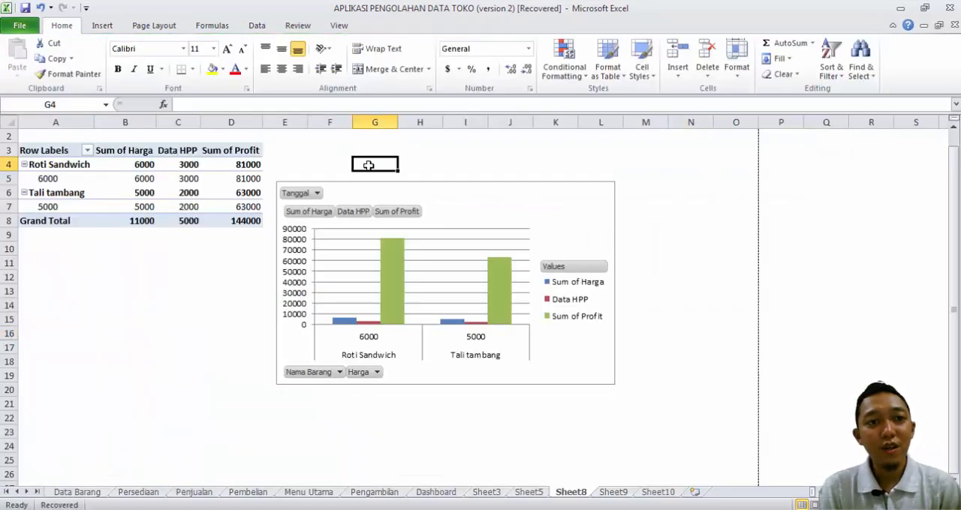
pyautogui.click(299, 139)
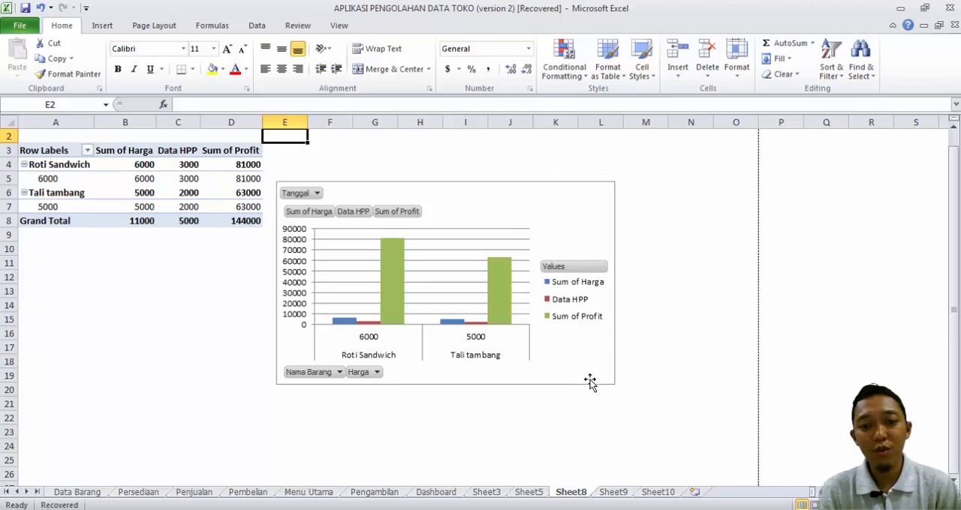
pyautogui.click(614, 493)
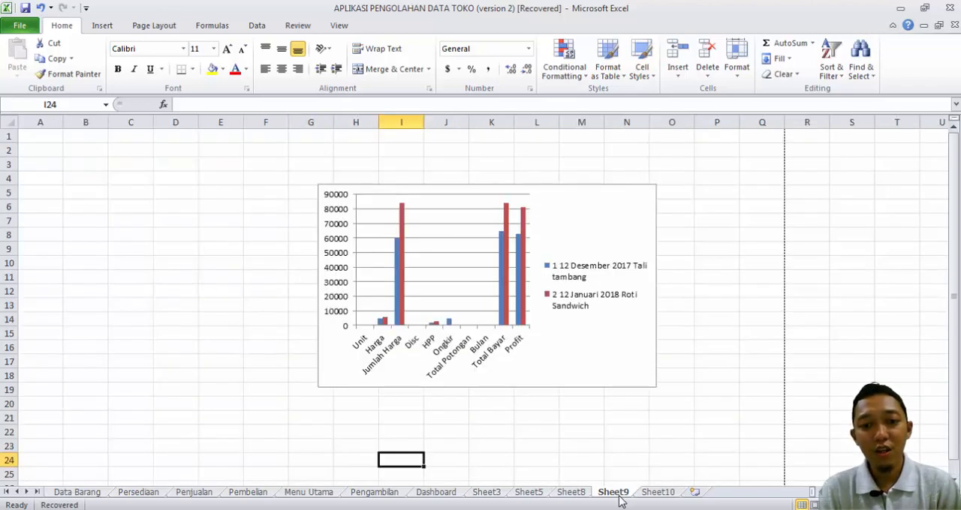
pyautogui.click(655, 497)
pyautogui.click(572, 496)
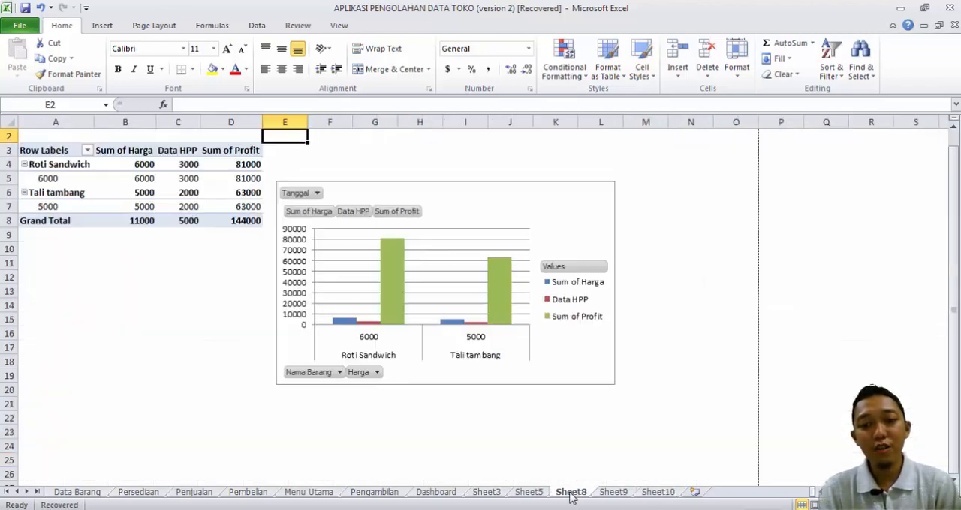
pyautogui.click(565, 457)
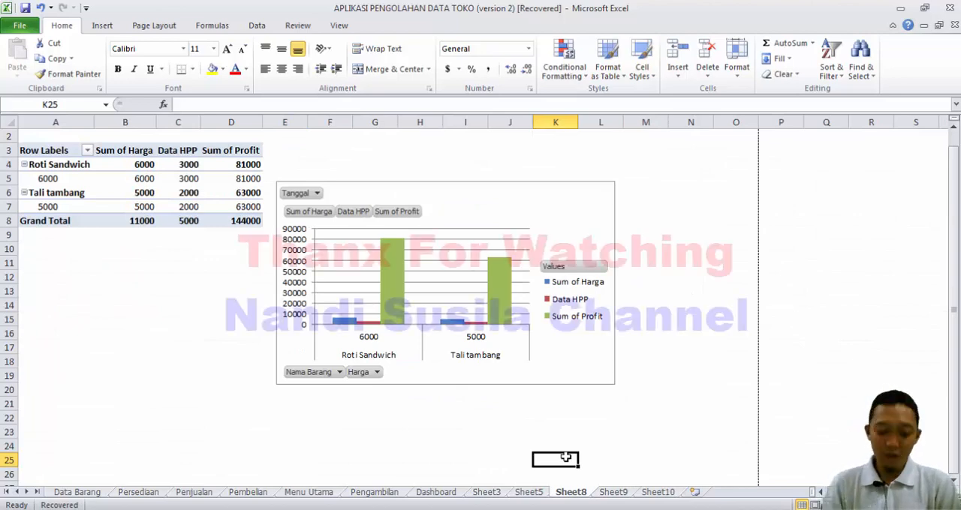